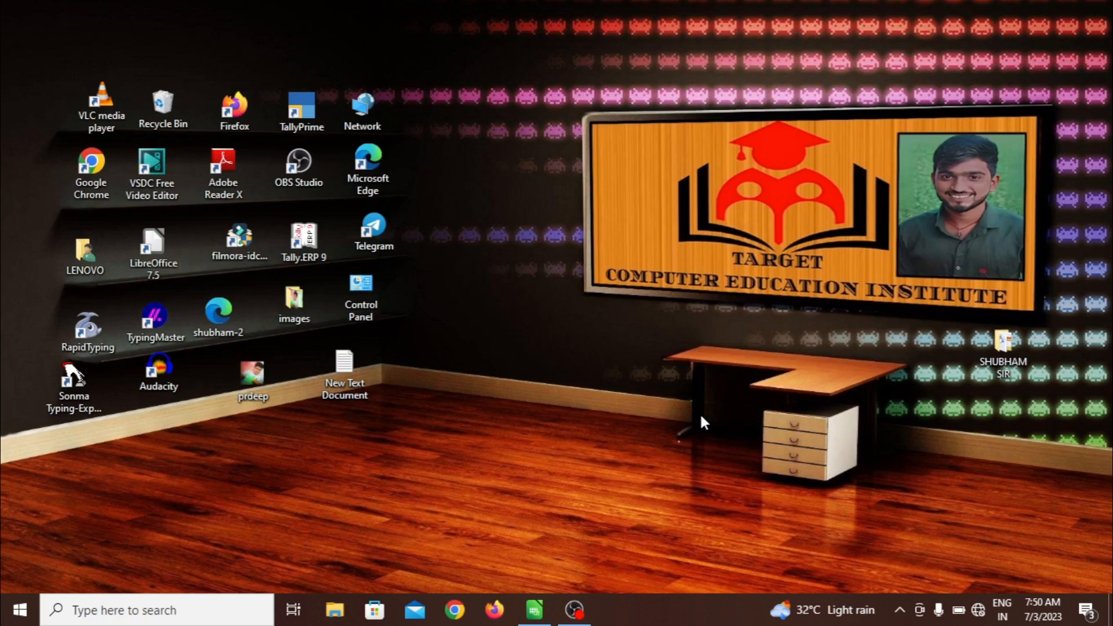
Switch to the blank LibreOffice Calc spreadsheet and apply borders around and between all cells of the sheet
click(543, 609)
click(431, 440)
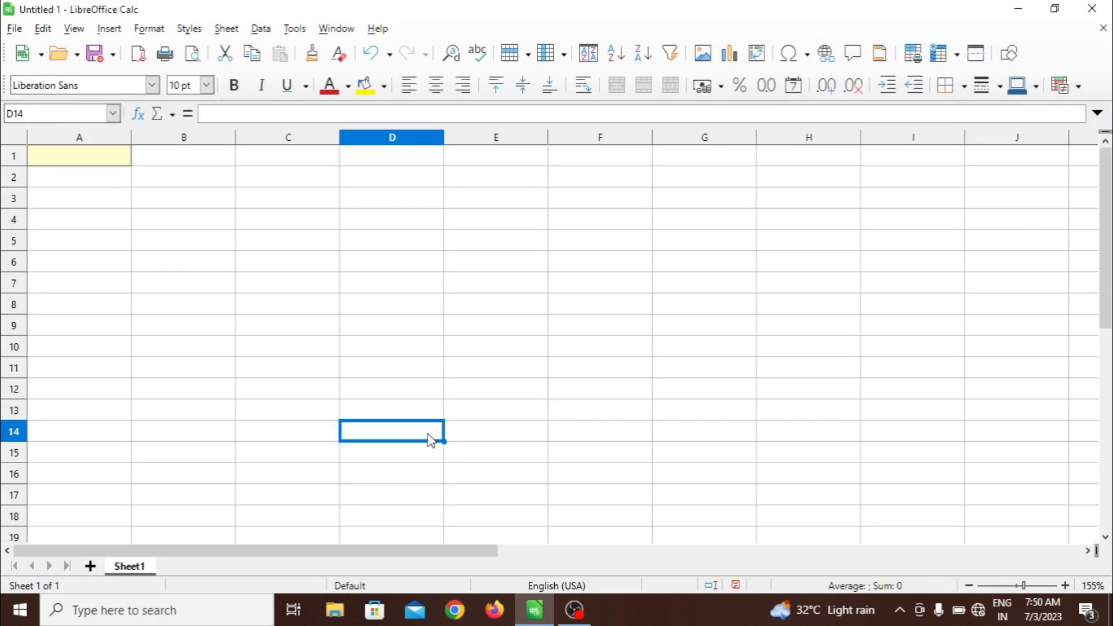
key(ctrl+a)
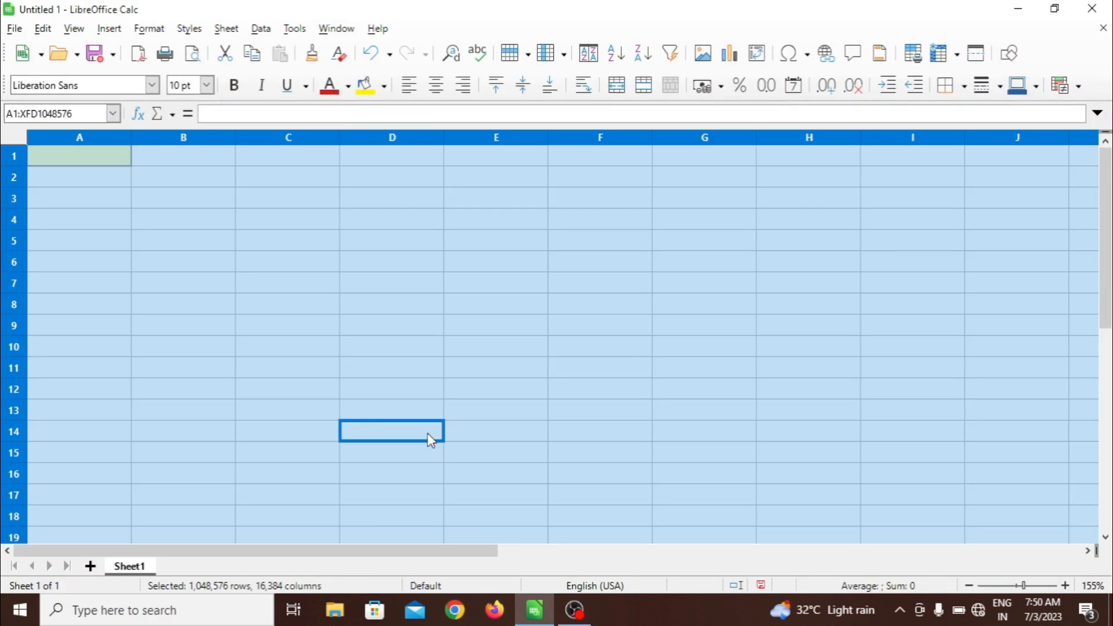
click(964, 87)
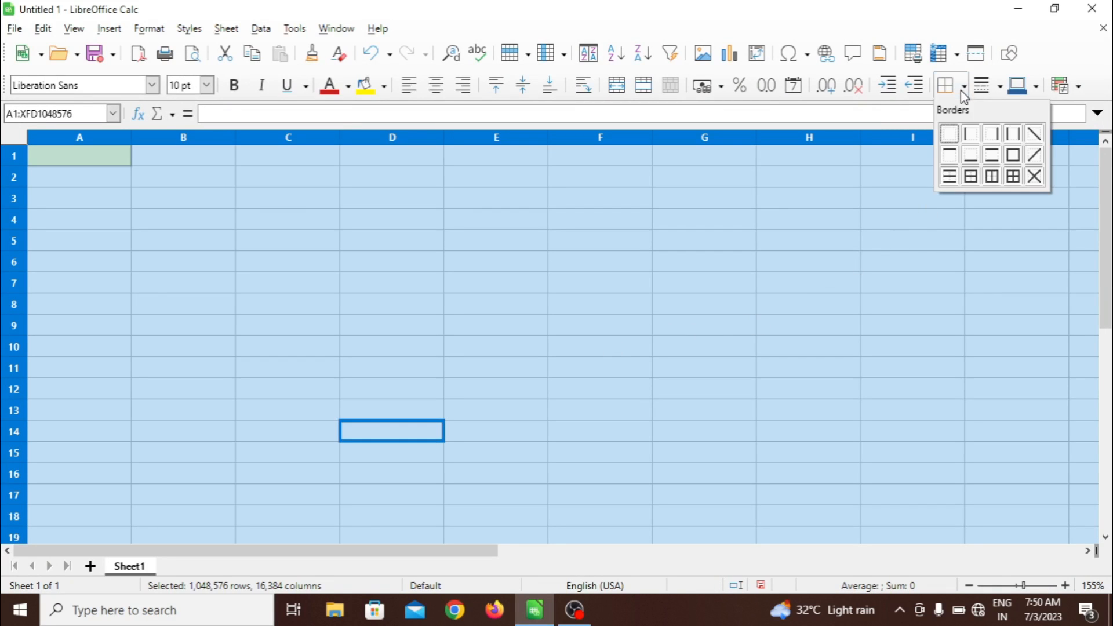
click(1013, 176)
click(771, 270)
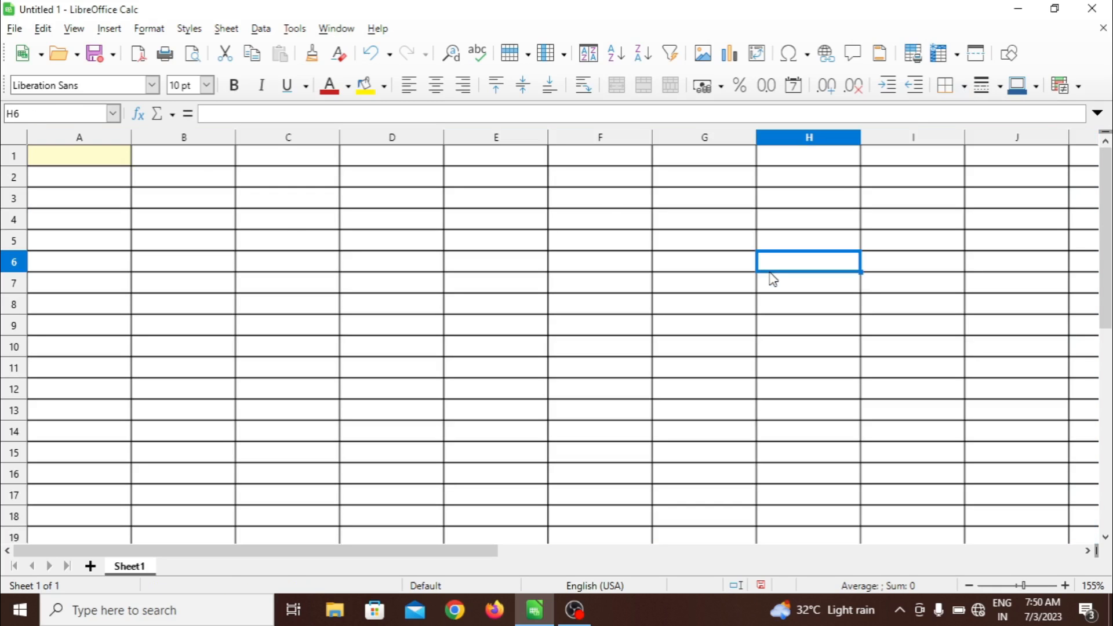
Examine the available cell styles and the editing and formatting commands
click(187, 30)
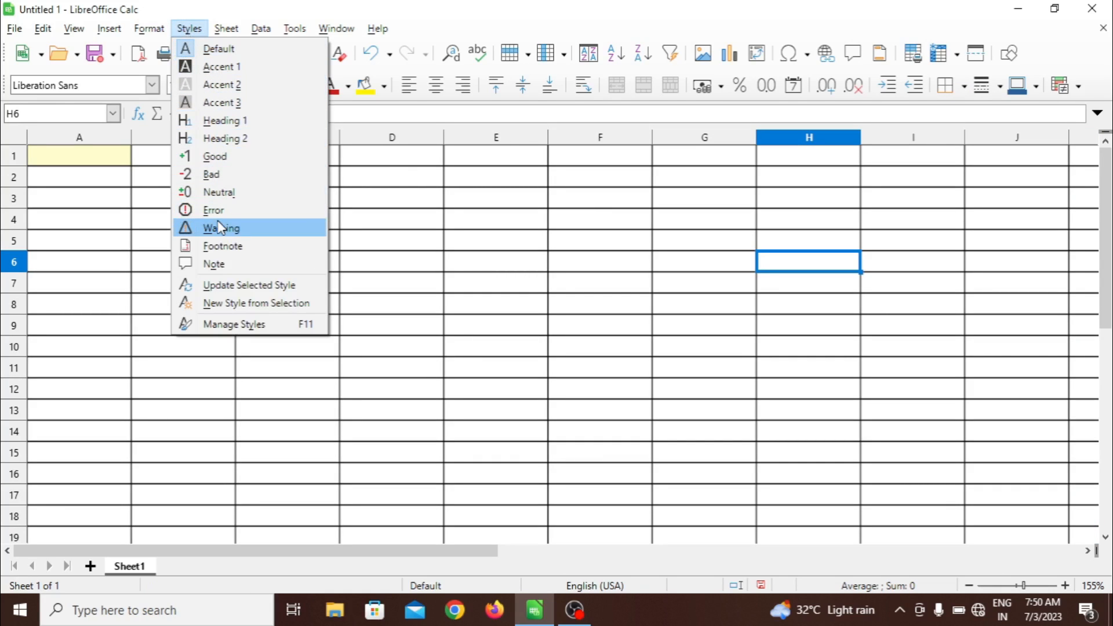
click(426, 325)
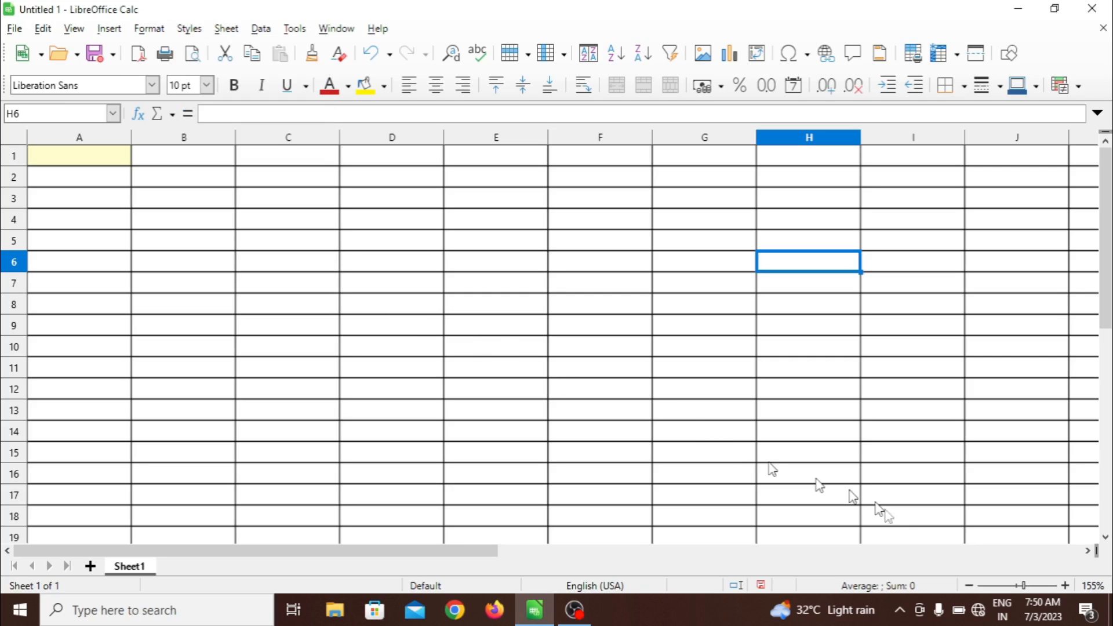
click(1034, 586)
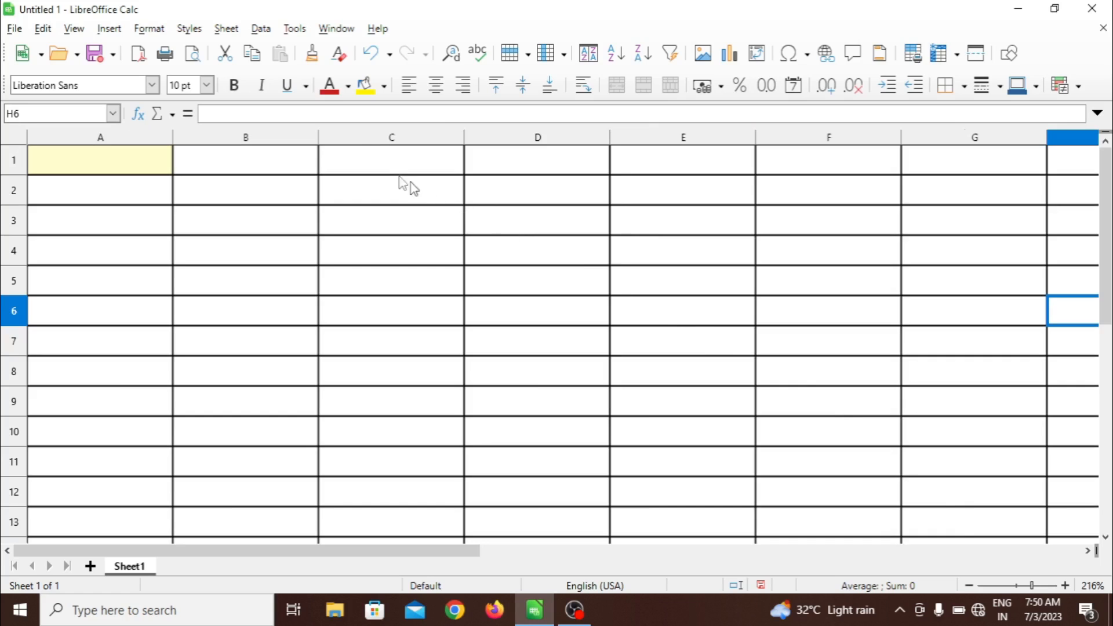
click(201, 30)
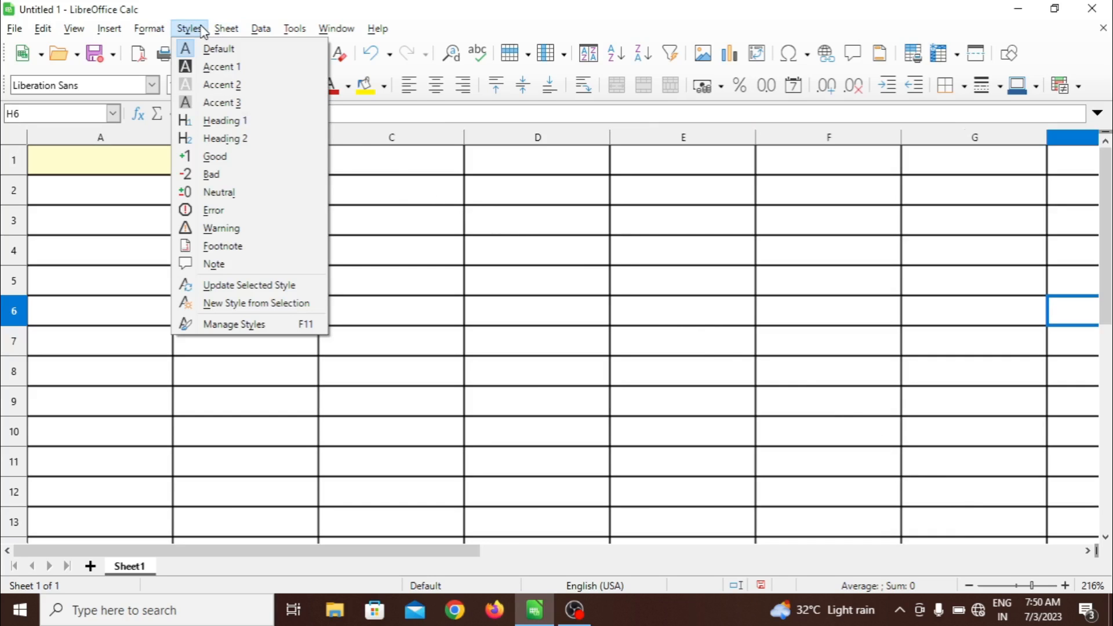
mouse_move(51, 33)
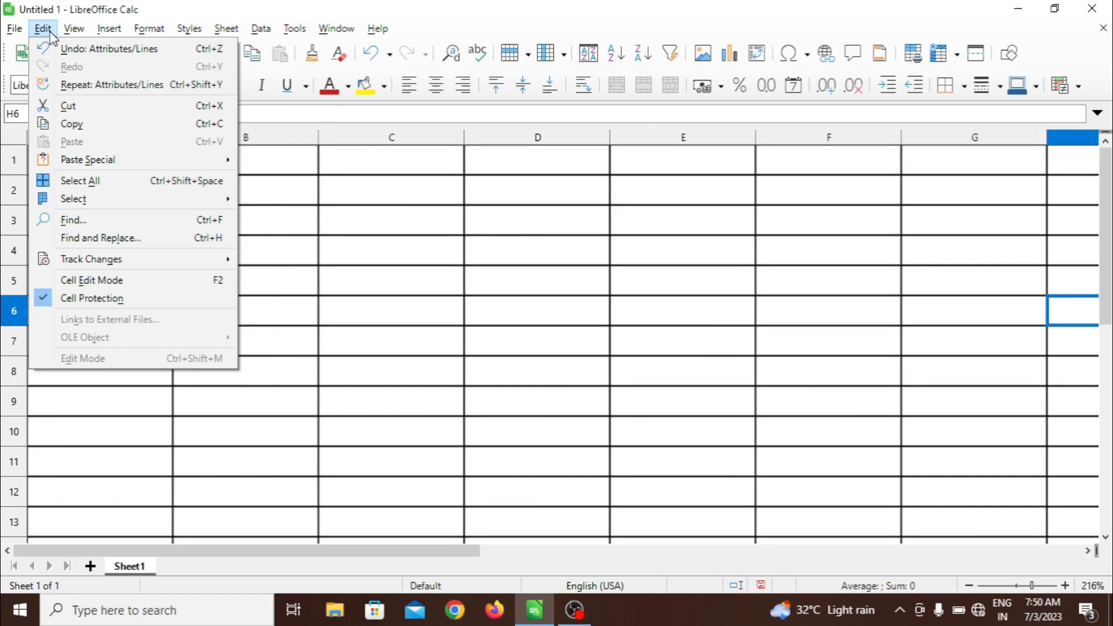
mouse_move(113, 35)
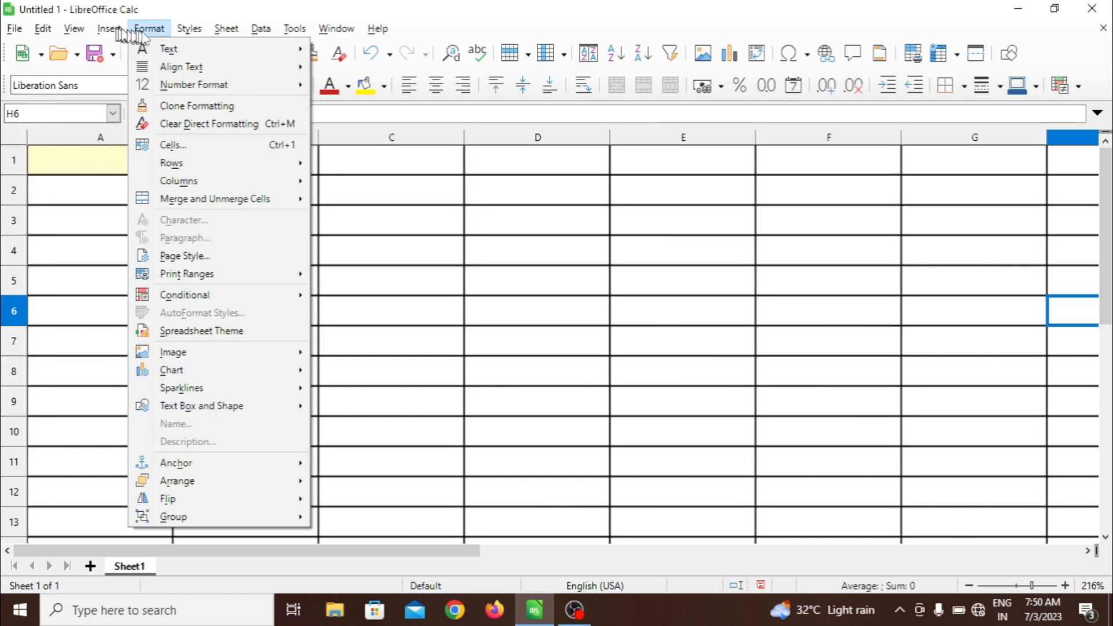
mouse_move(180, 35)
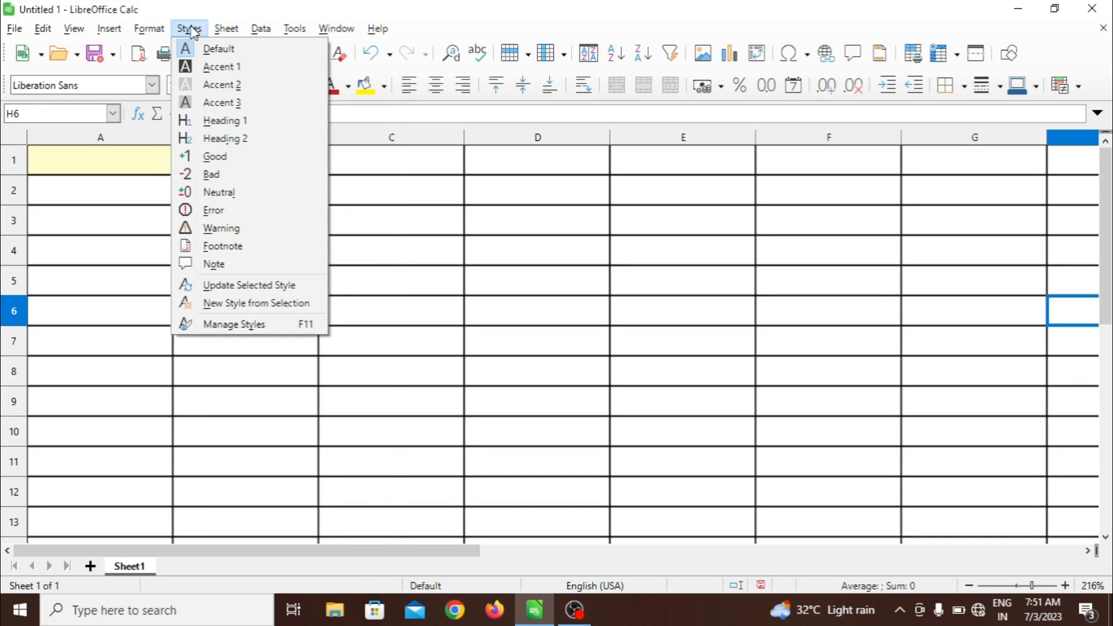
click(194, 32)
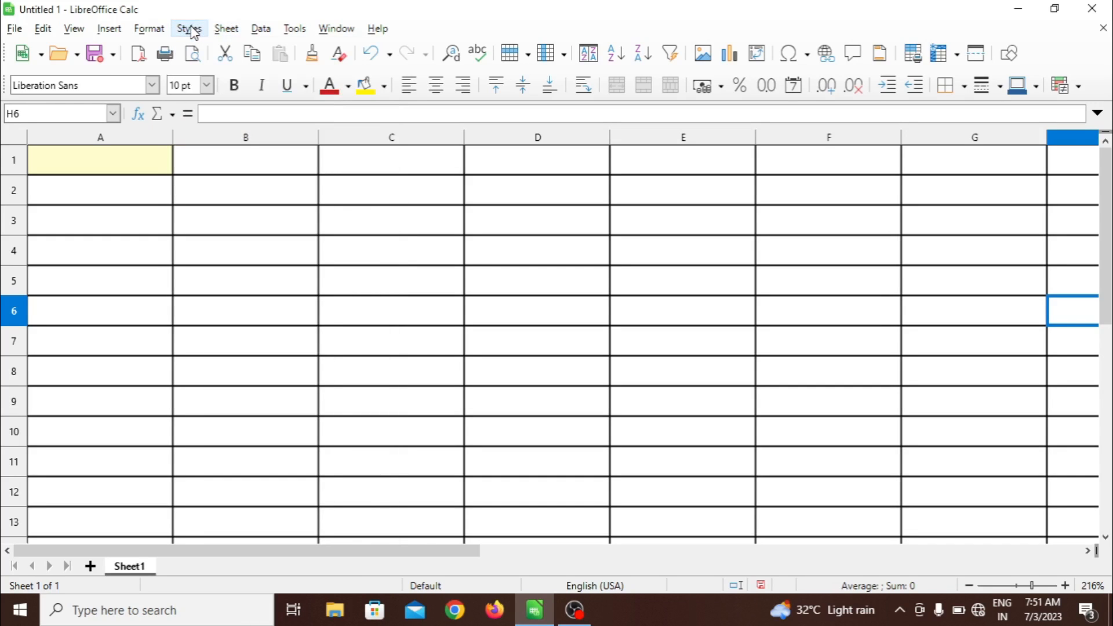
Magnify the screen and examine the built-in cell styles from Default to Note and the style management commands
click(284, 253)
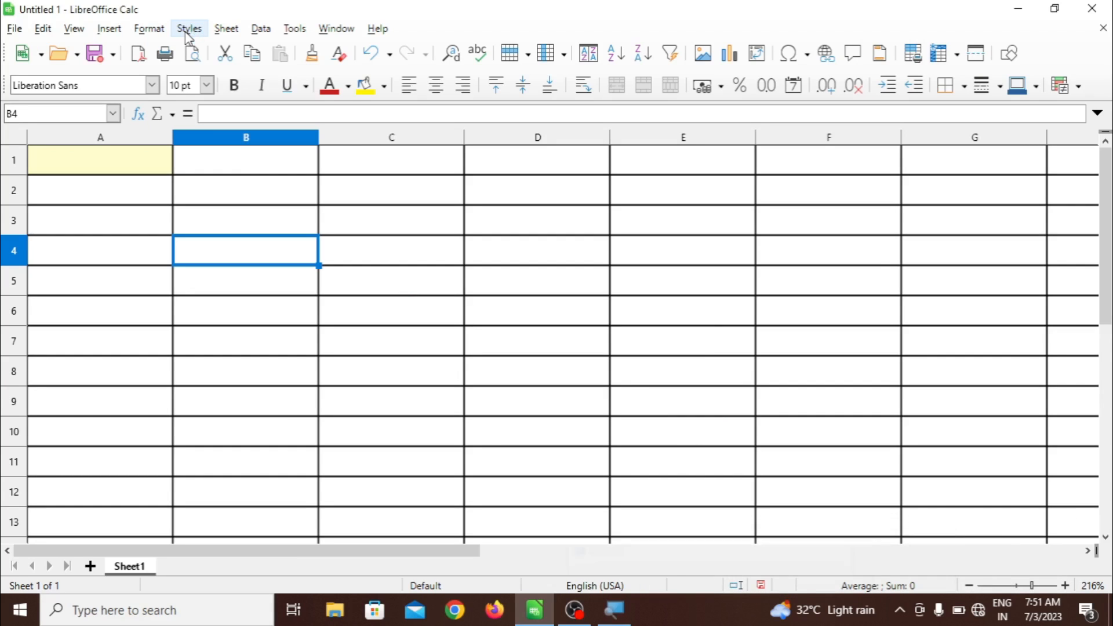
key(super+plus)
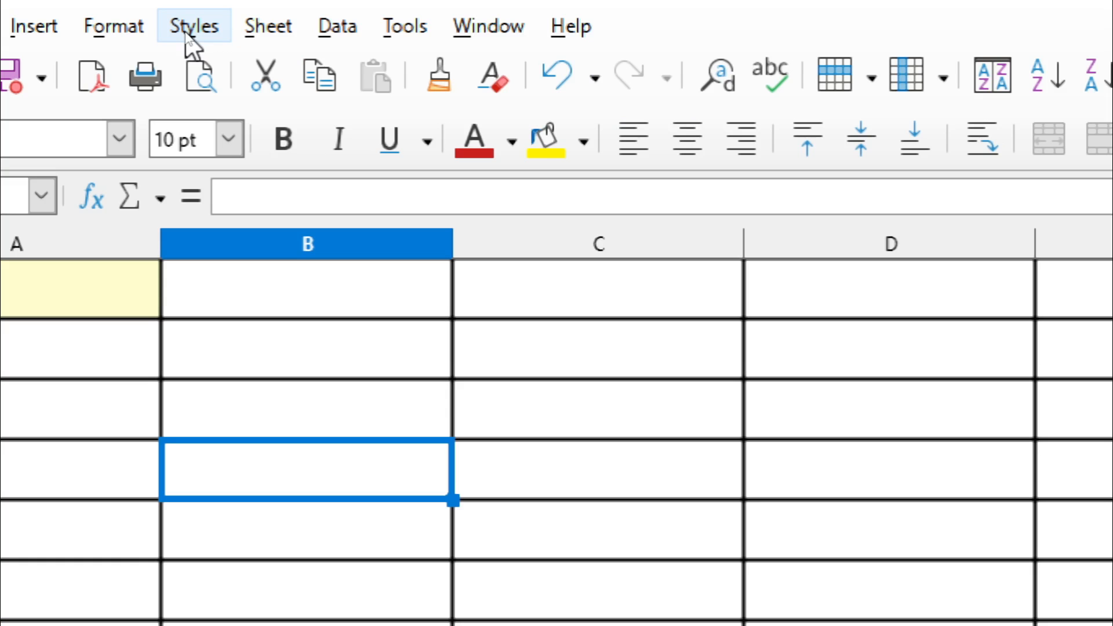
click(189, 40)
click(187, 35)
key(super+Escape)
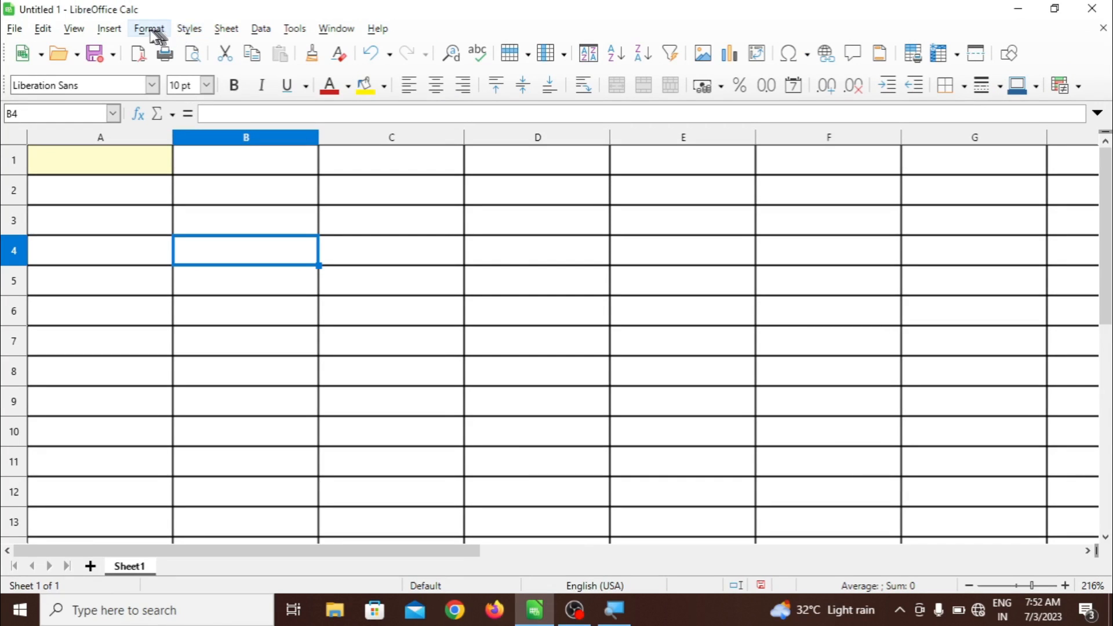
click(184, 29)
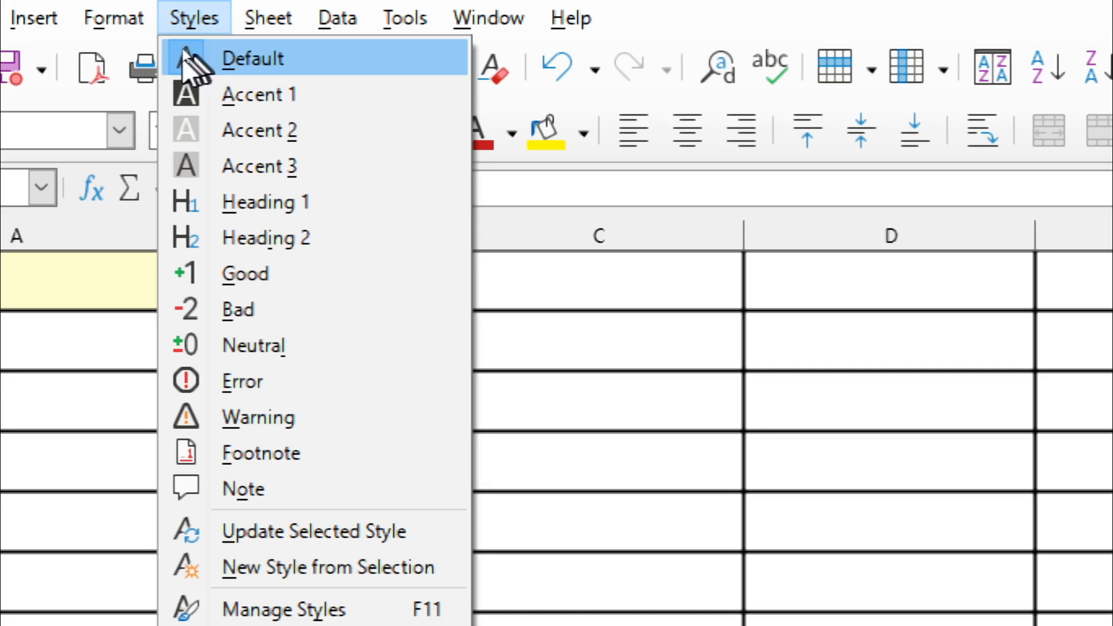
click(694, 435)
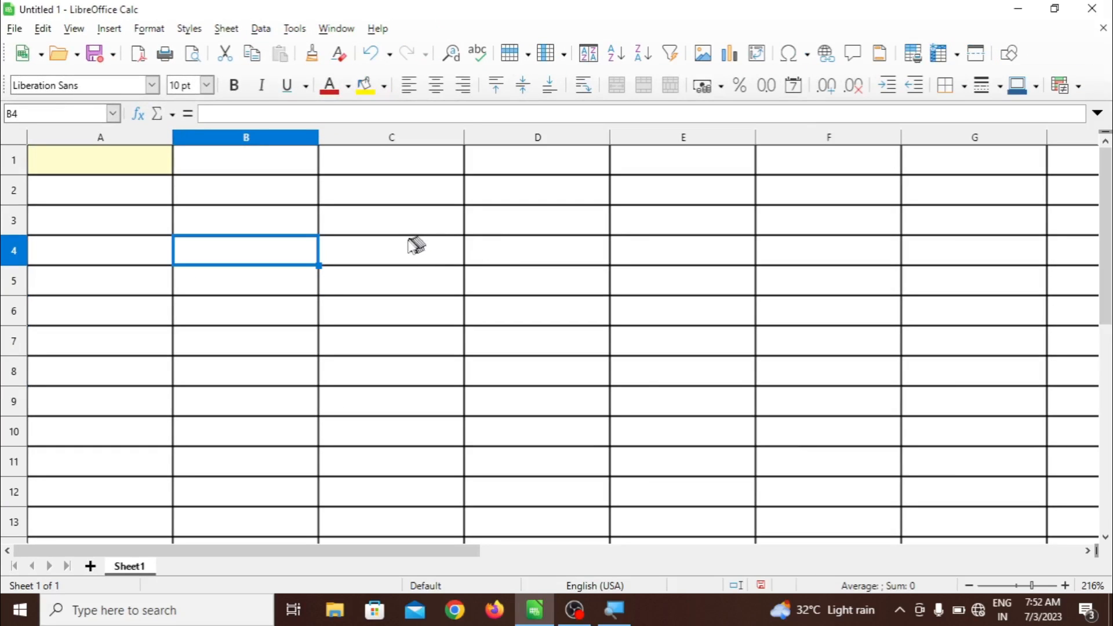
Enter TARGET in cell C4 and apply the Default cell style
click(639, 457)
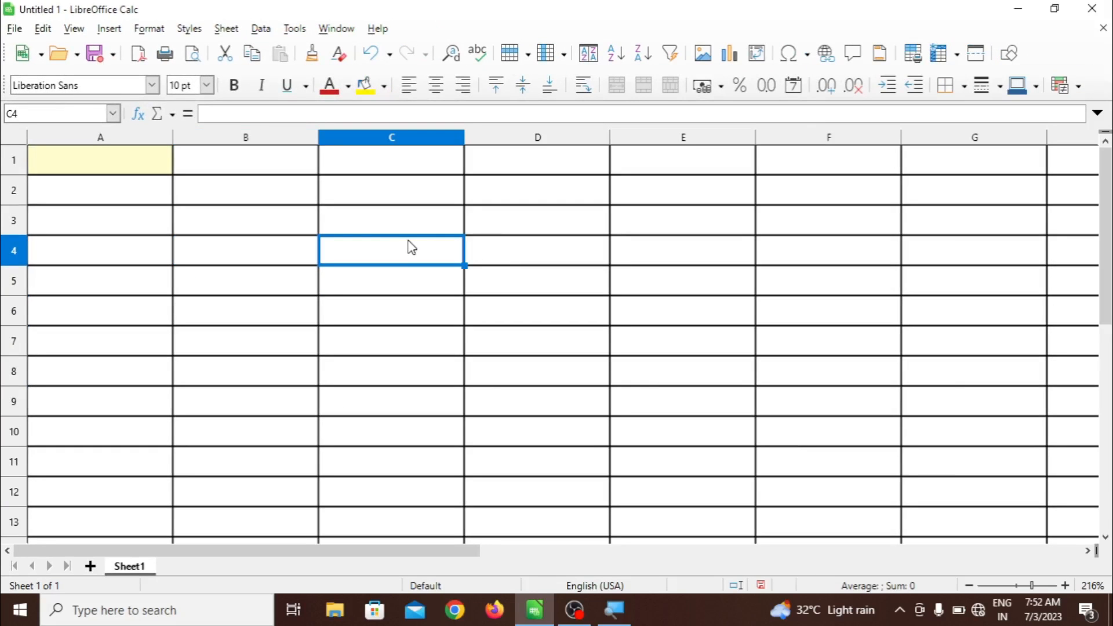
text(TARGET)
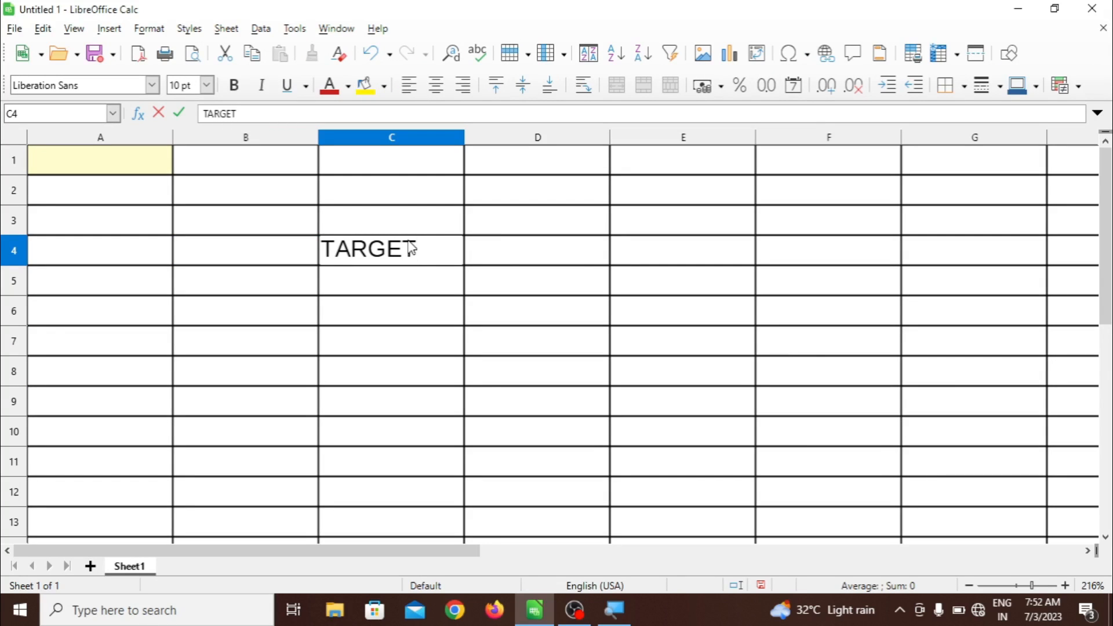
click(1035, 586)
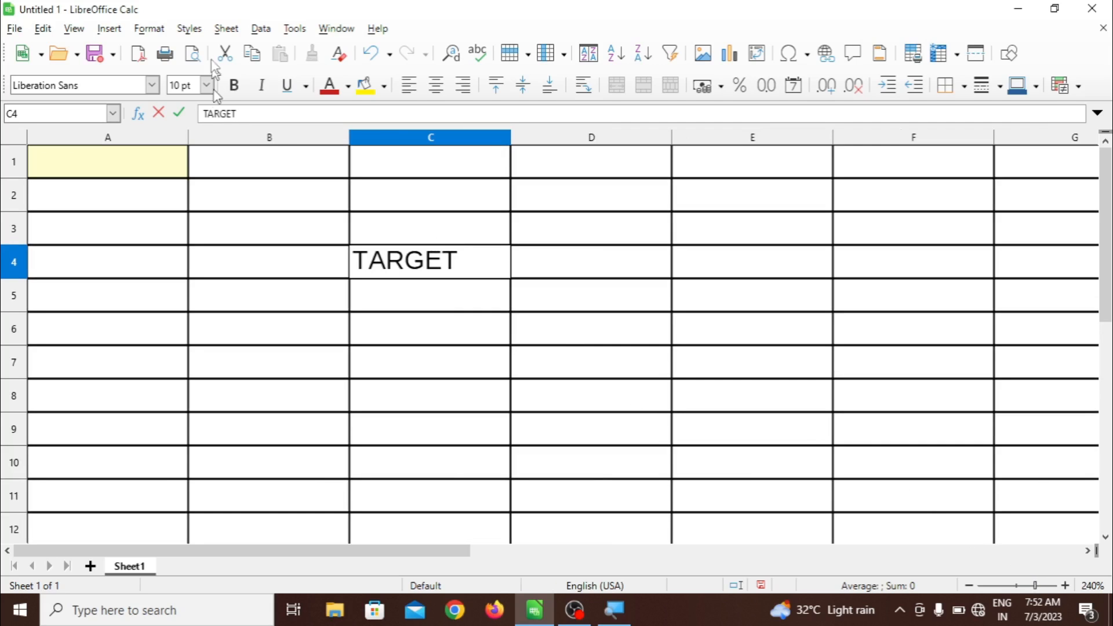
click(193, 31)
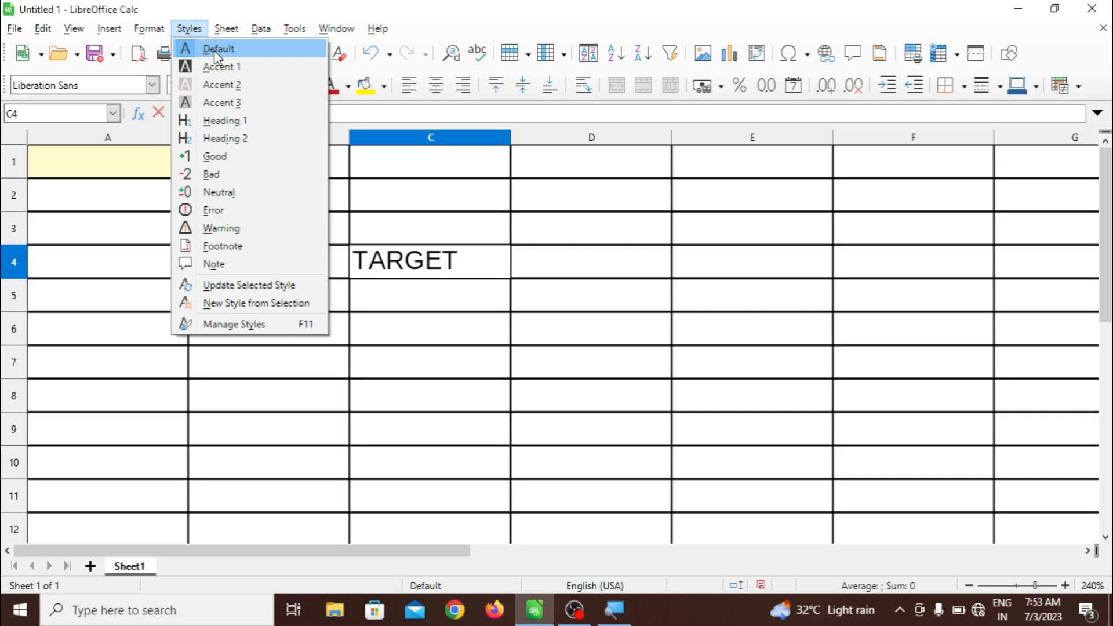
click(216, 50)
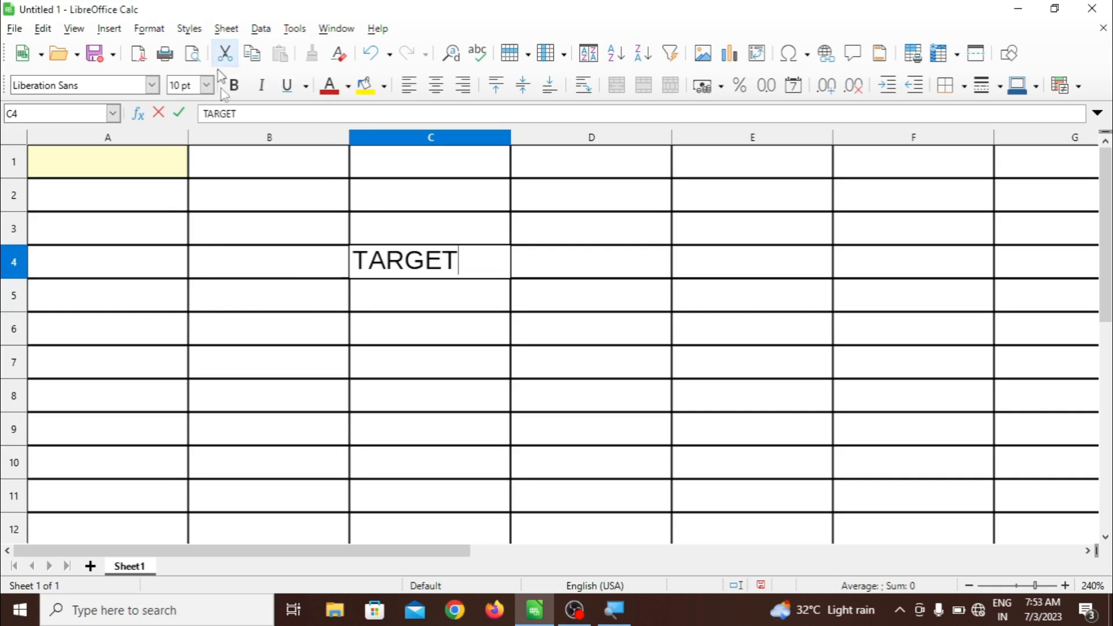
Apply a yellow background color with the TARGET text selected, and delete the text from cell C4
double_click(419, 266)
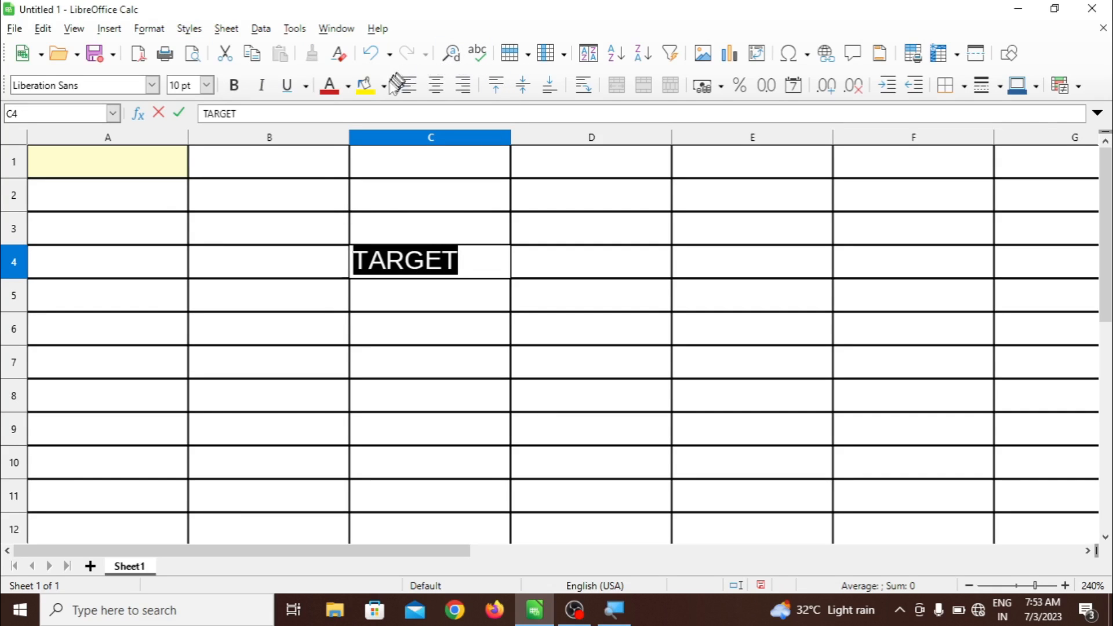
click(365, 83)
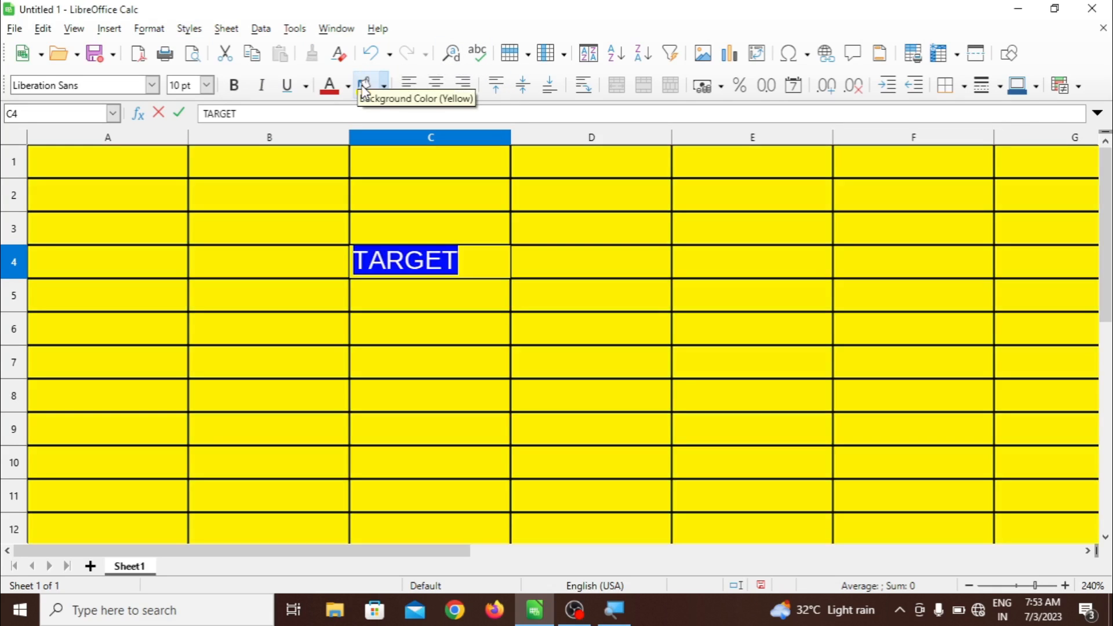
key(BackSpace)
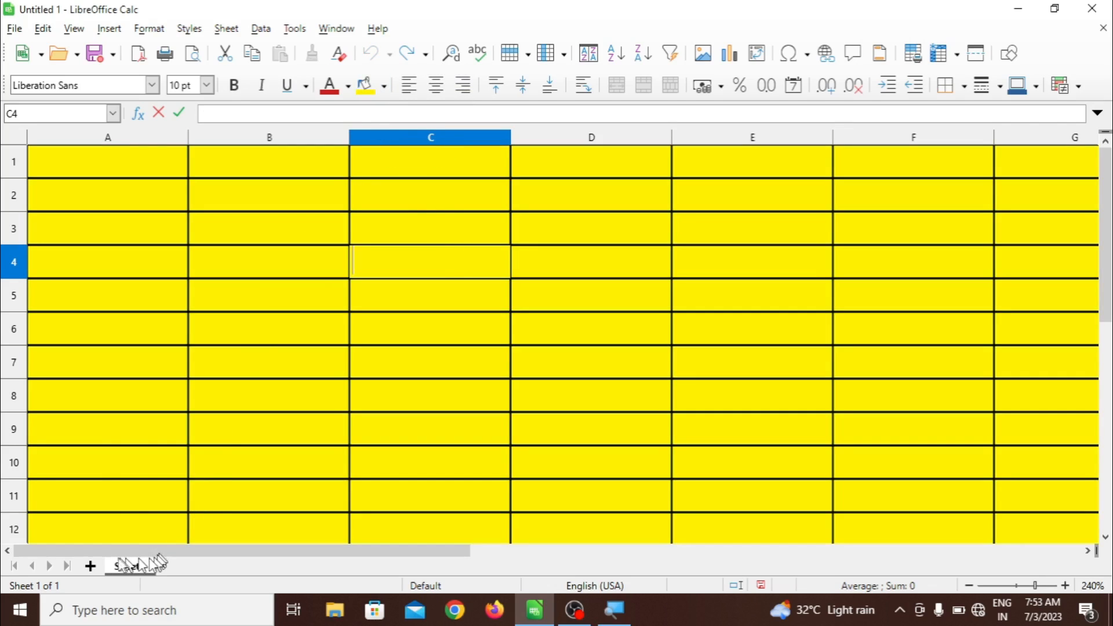
Add a second sheet and apply borders around and between all of its cells
click(90, 566)
click(257, 308)
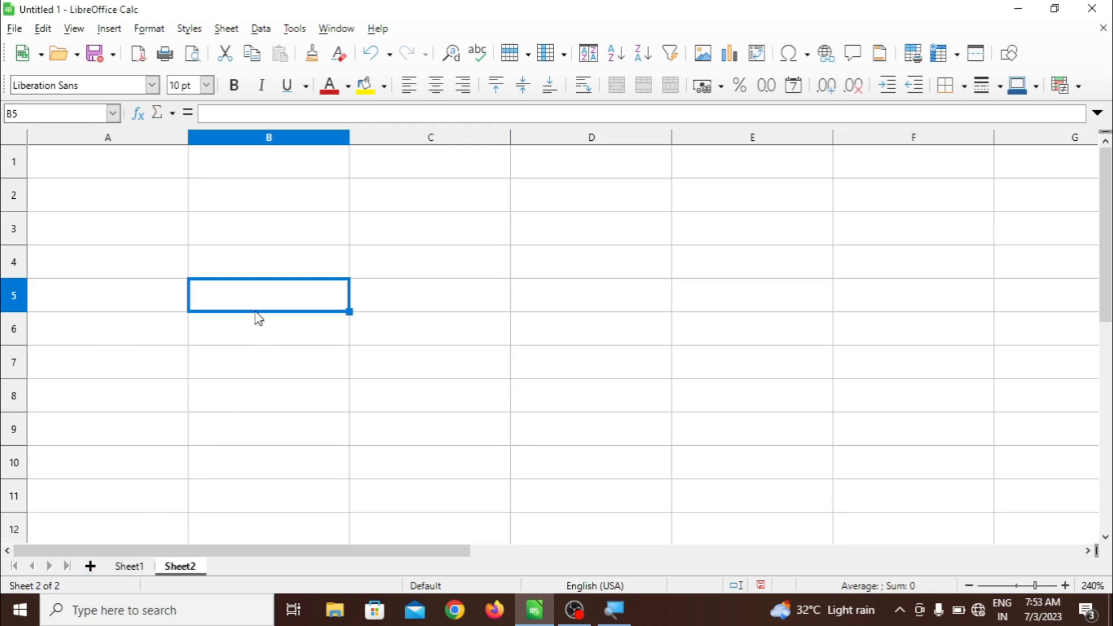
key(ctrl+a)
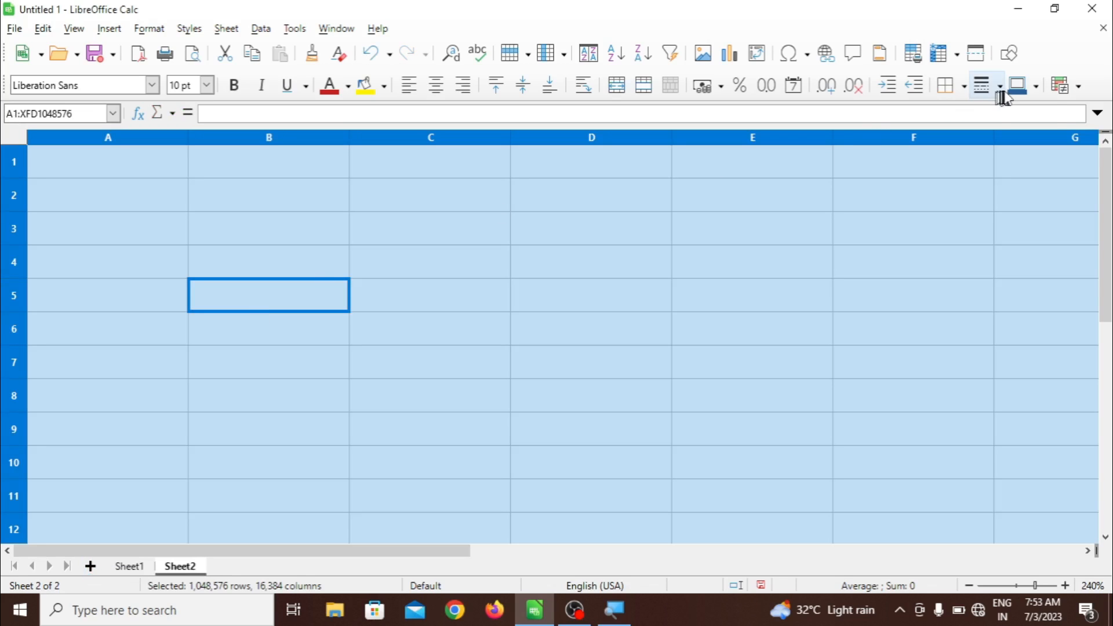
click(965, 87)
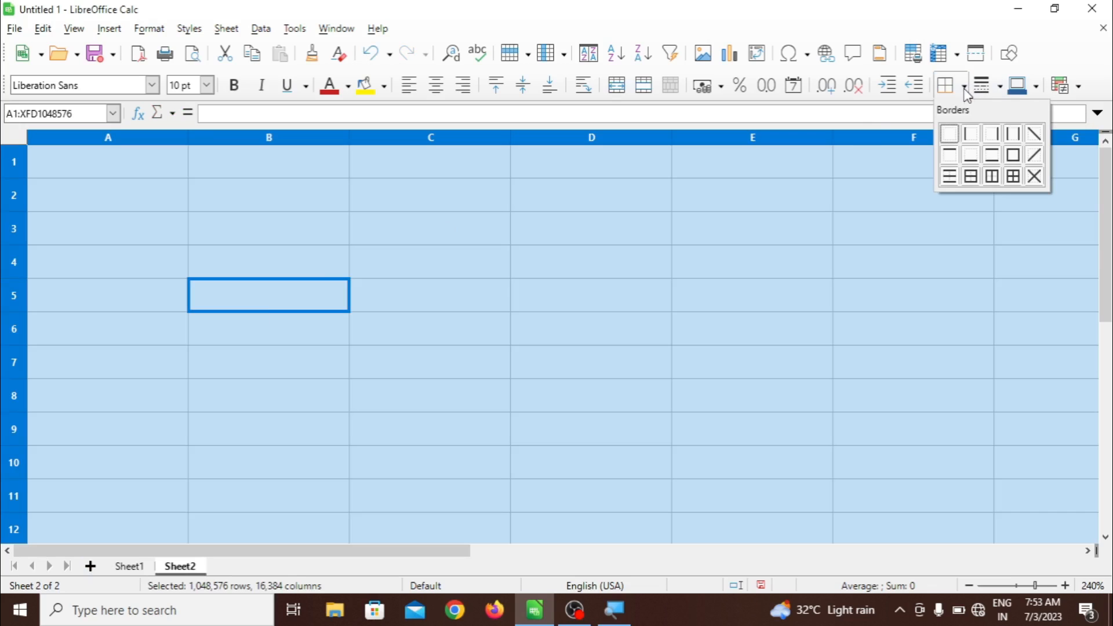
click(1011, 181)
click(605, 243)
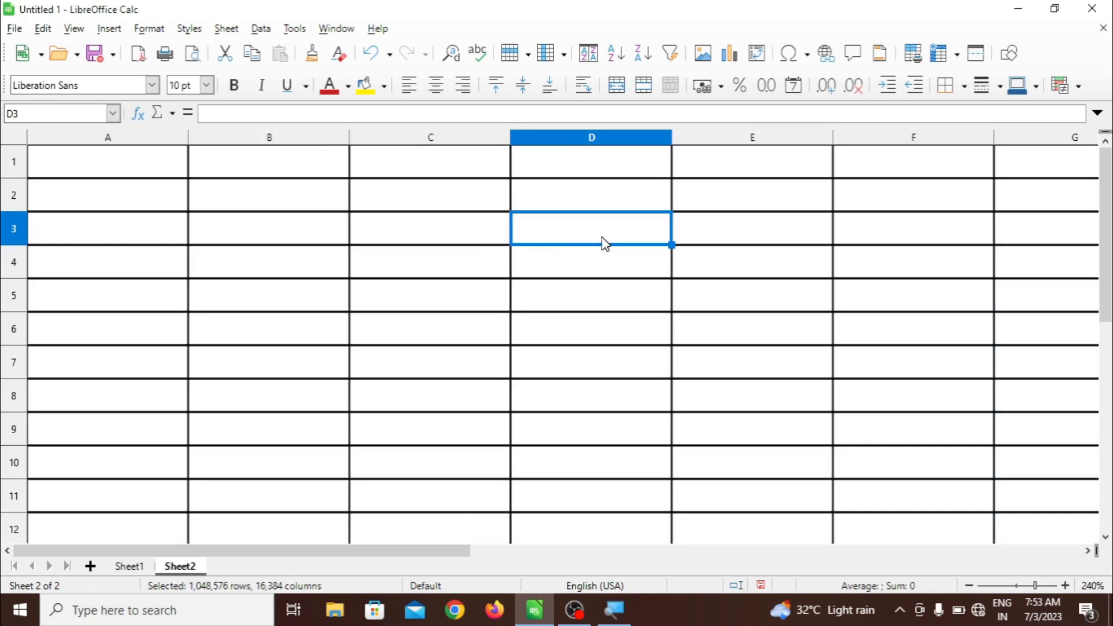
Enter TARGT in cell C4 of Sheet2 and color its text red
click(436, 264)
text(TARGT)
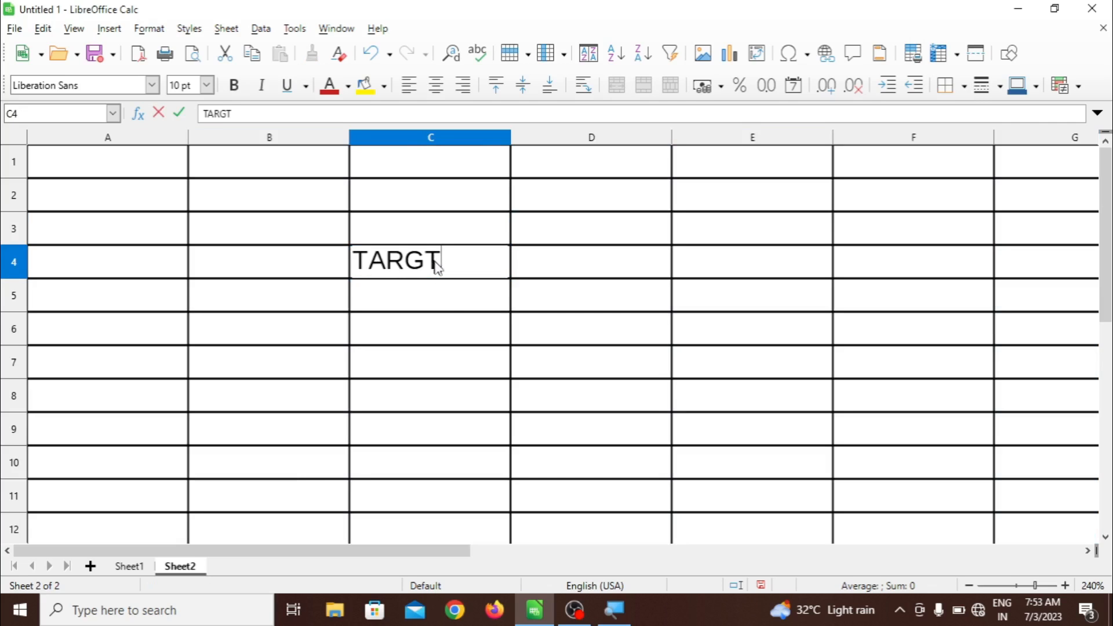
click(445, 296)
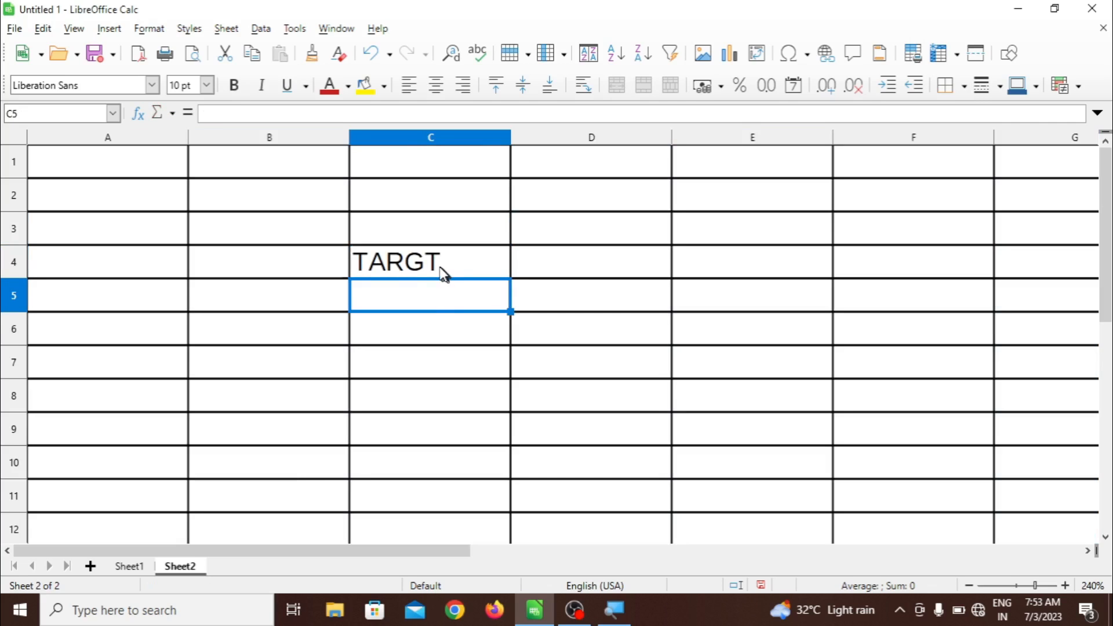
click(443, 272)
click(328, 86)
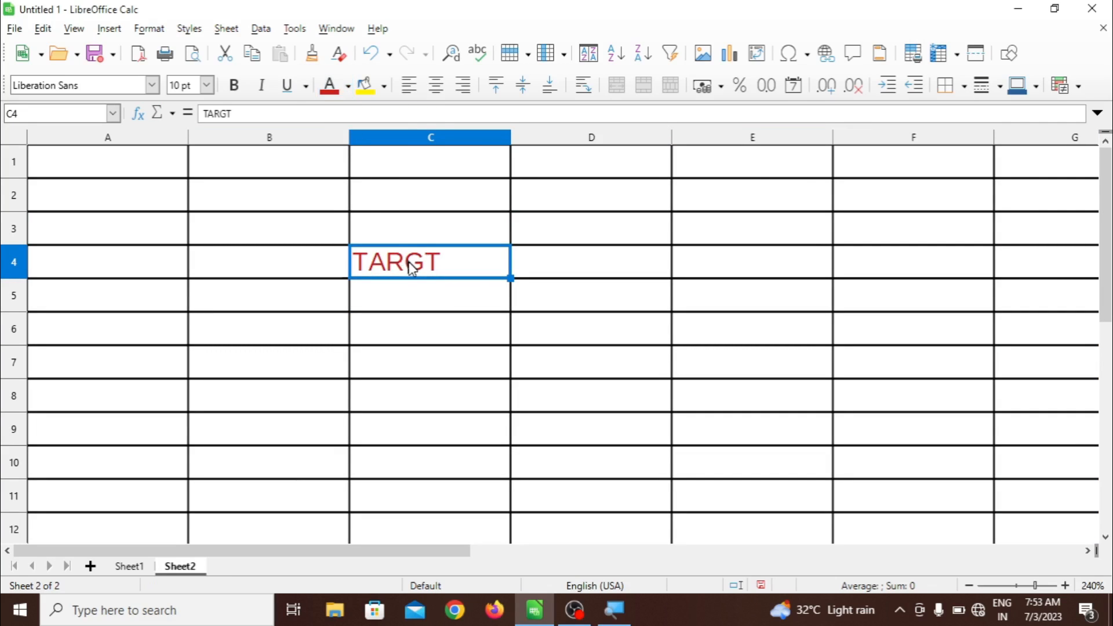
Apply the Default cell style to the cell containing TARGT
click(191, 29)
click(210, 49)
click(380, 305)
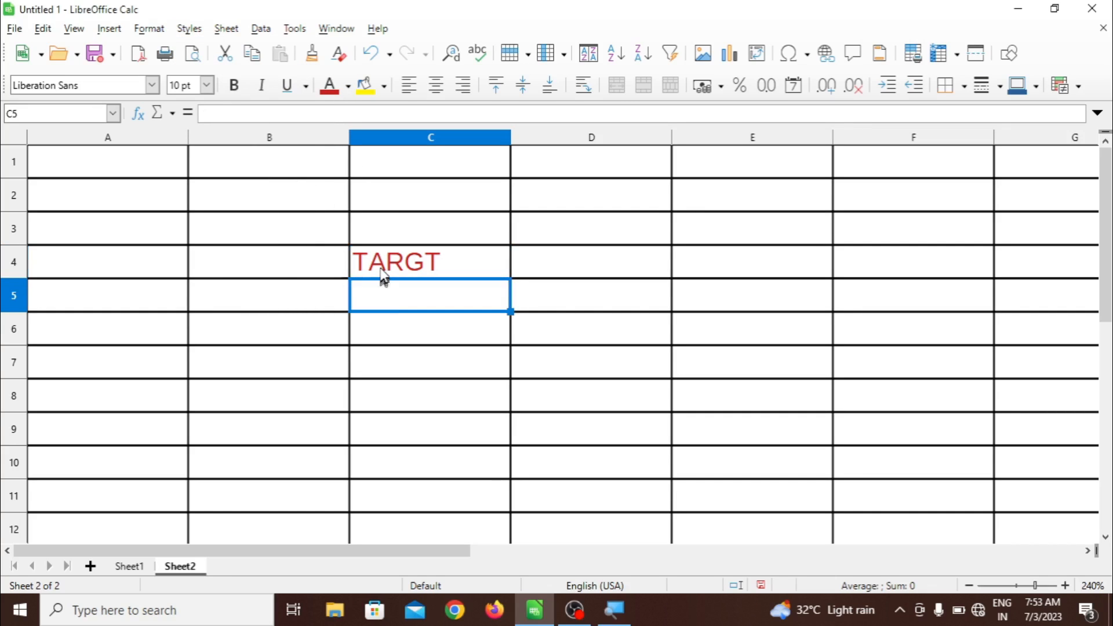
click(382, 274)
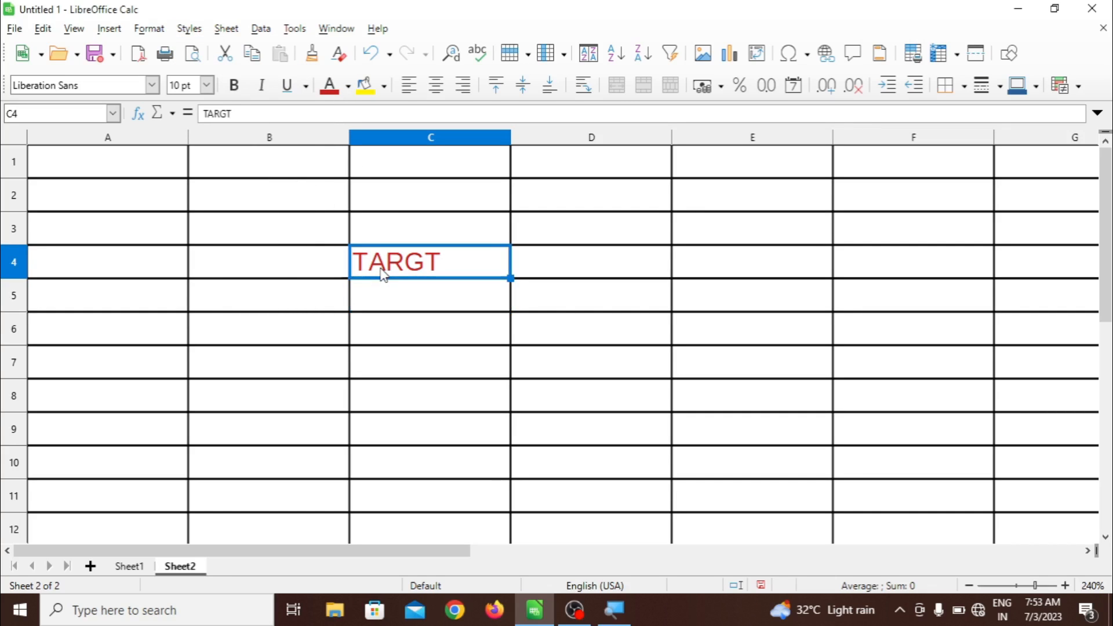
click(198, 32)
click(207, 46)
click(377, 326)
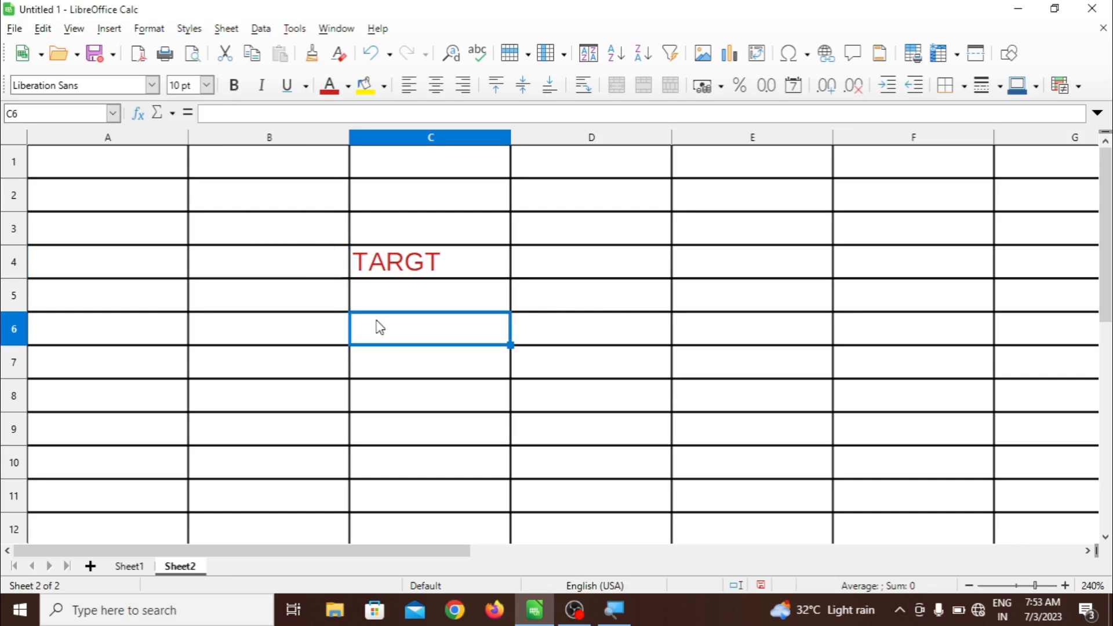
click(196, 29)
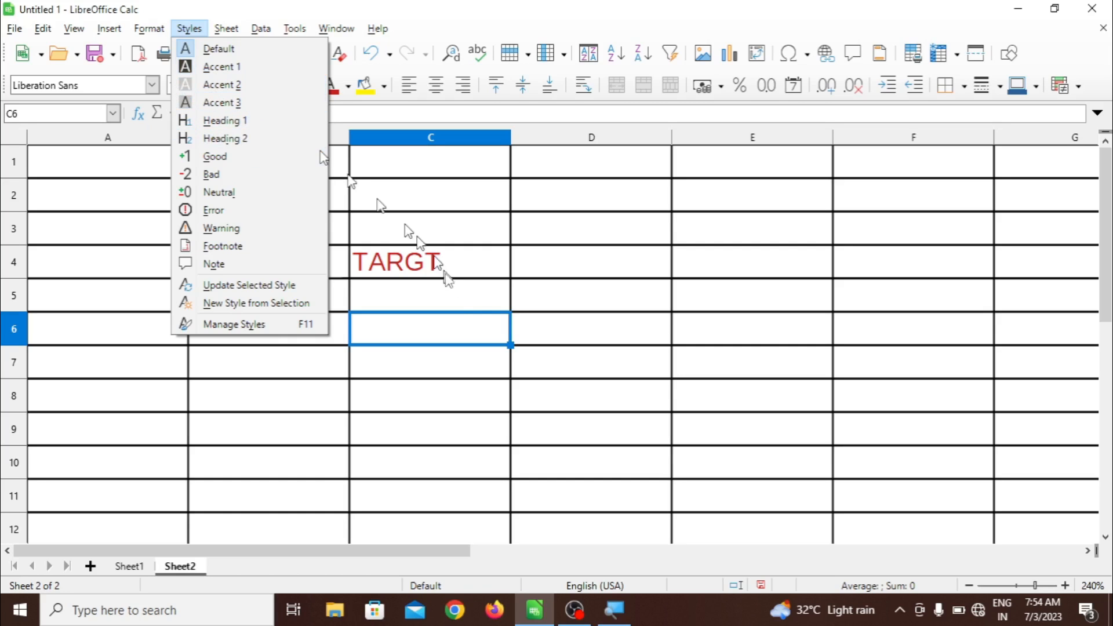
click(456, 310)
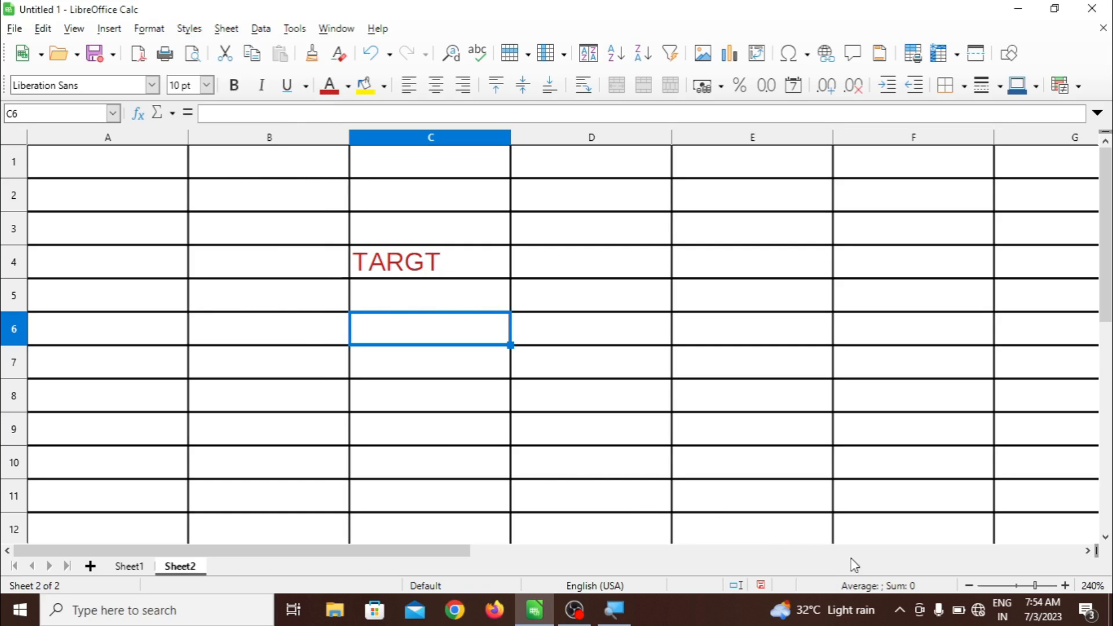
Enter TARGET in cell B4, replace the text in C4 with COMPUTER, and enter EDUCATION in D4
click(1043, 585)
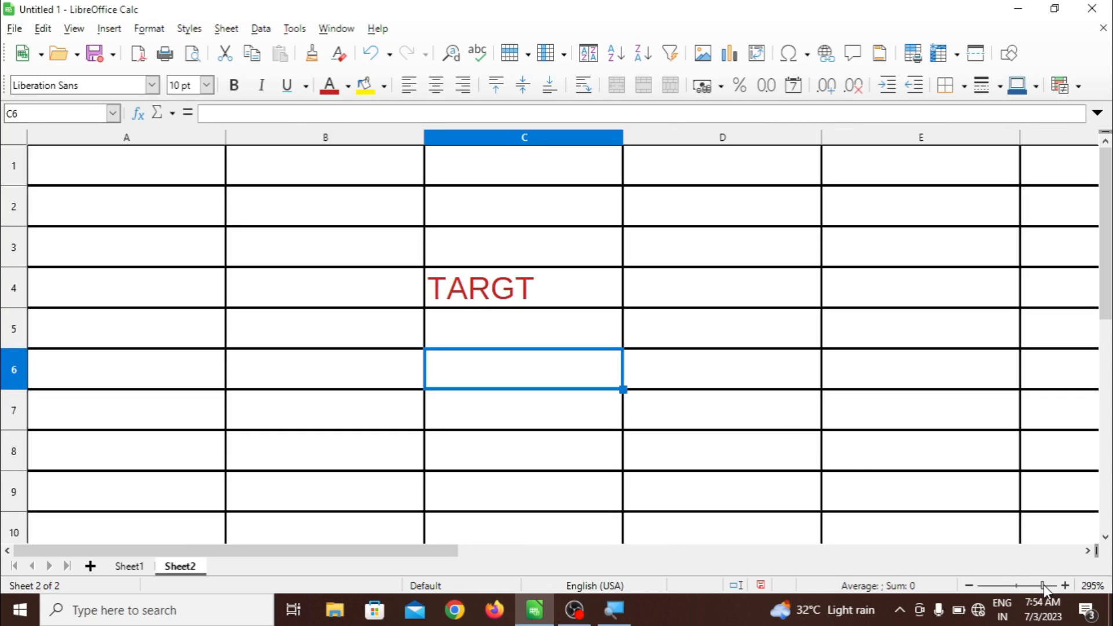
click(357, 308)
text(TARGET)
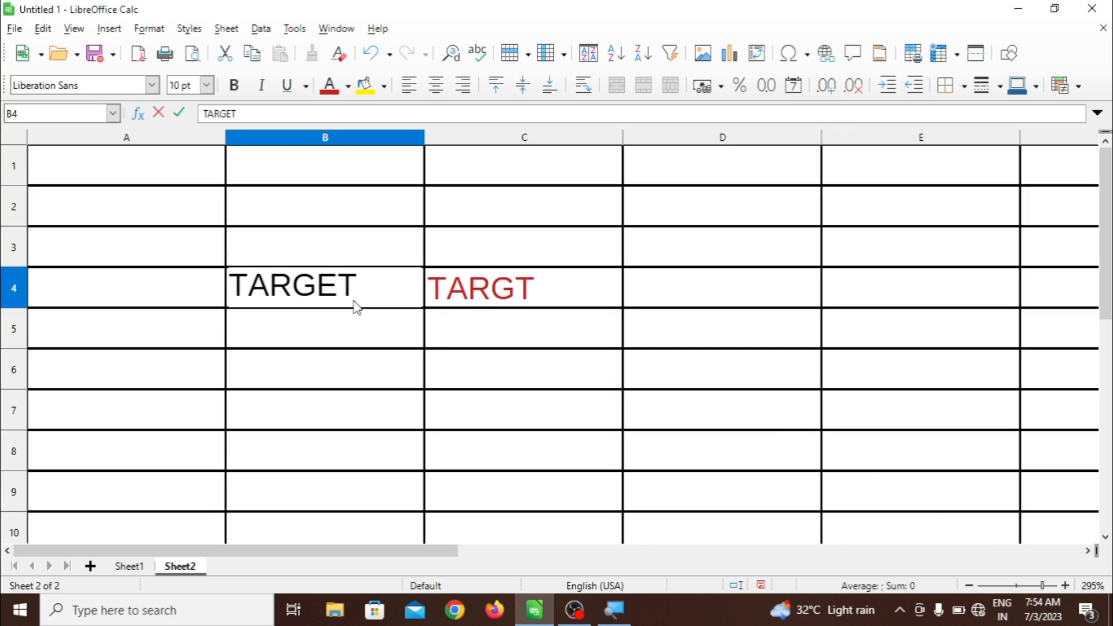
key(Tab)
text(CO)
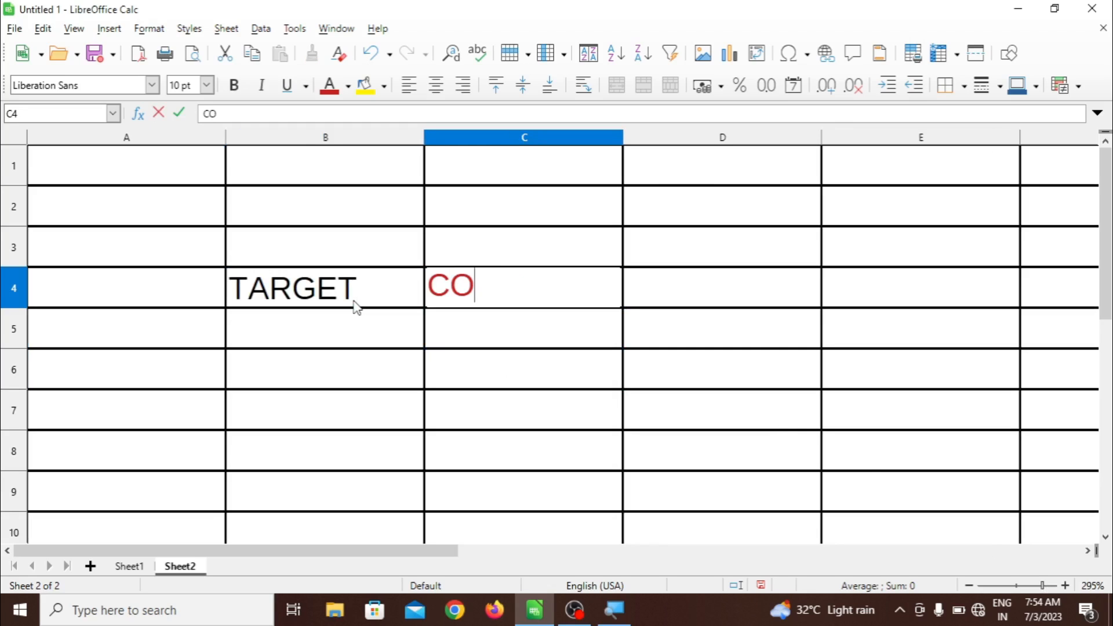
text(MPUTER)
key(Tab)
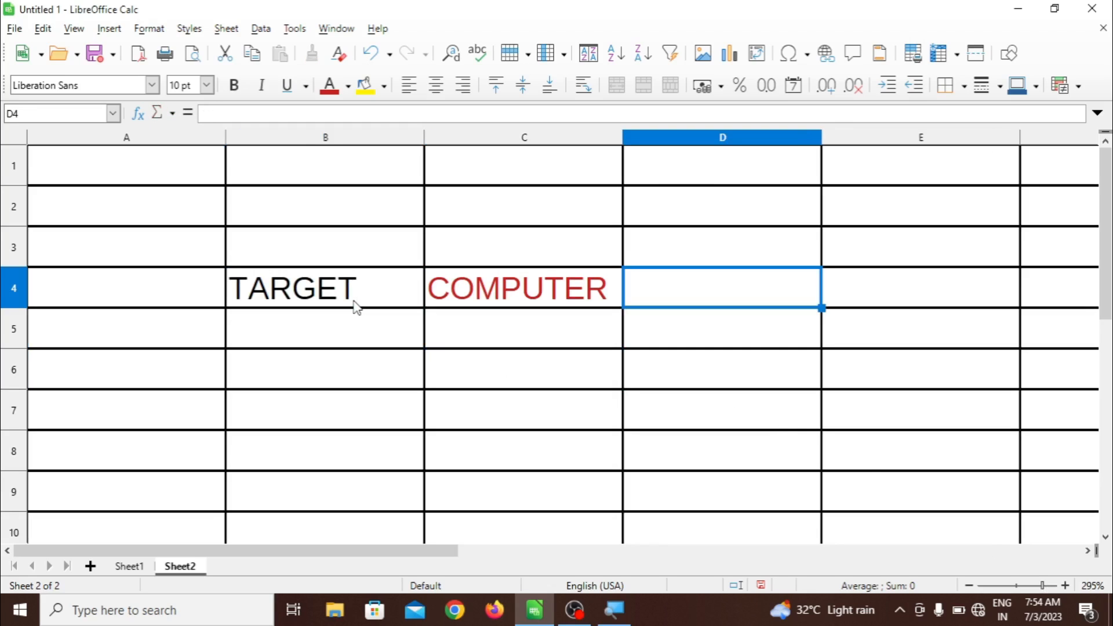
text(EDUC)
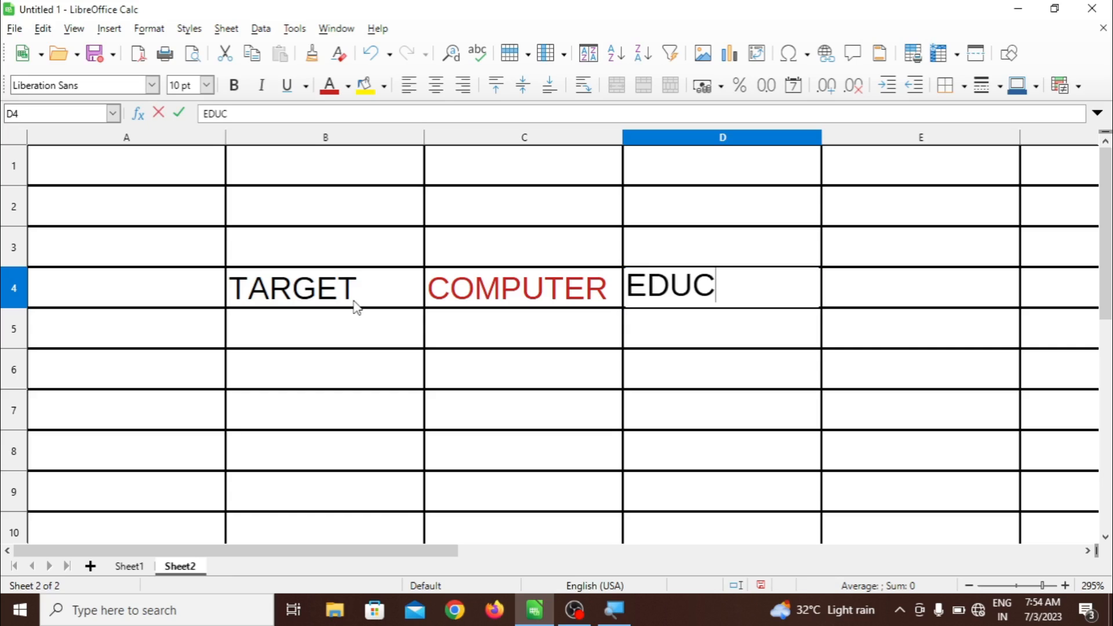
text(ATION)
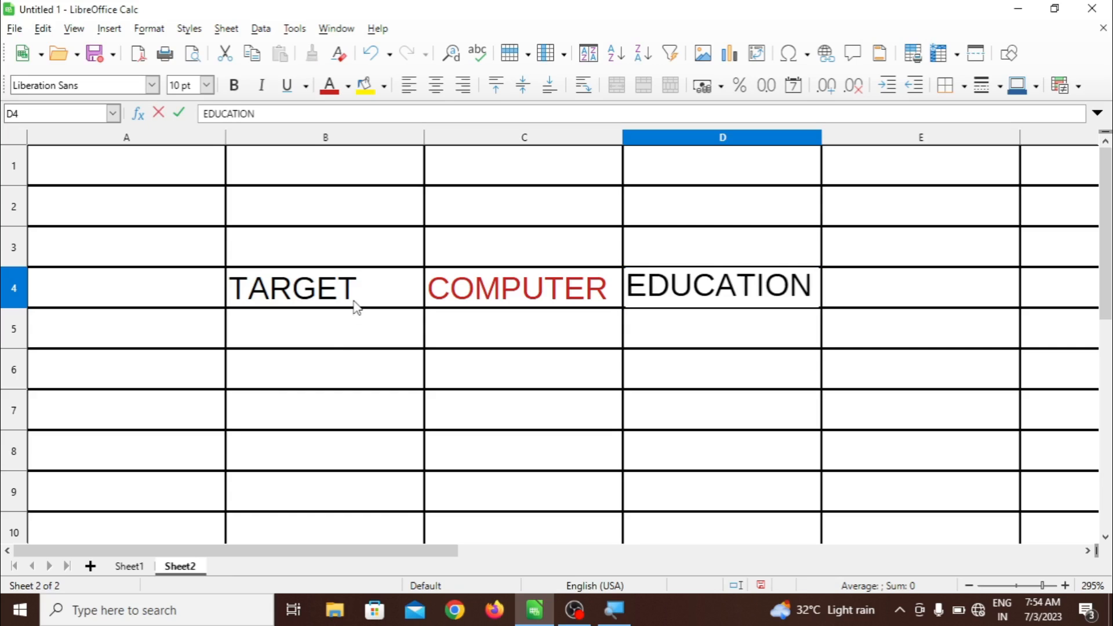
click(284, 415)
click(312, 52)
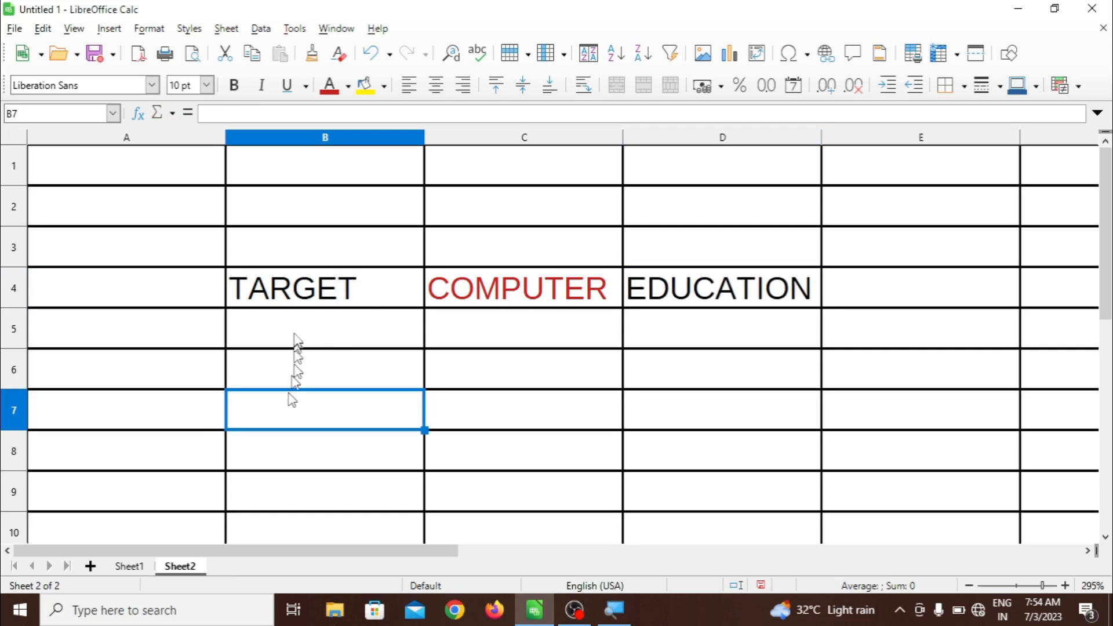
Apply the Accent 1 cell style to cell B4 containing TARGET
click(290, 297)
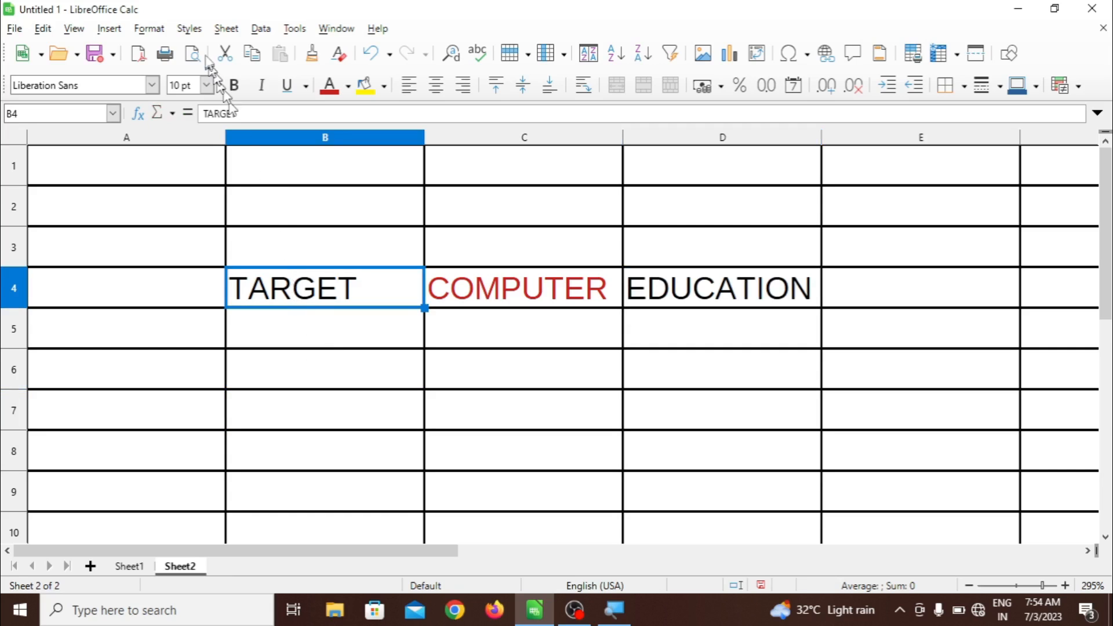
click(196, 30)
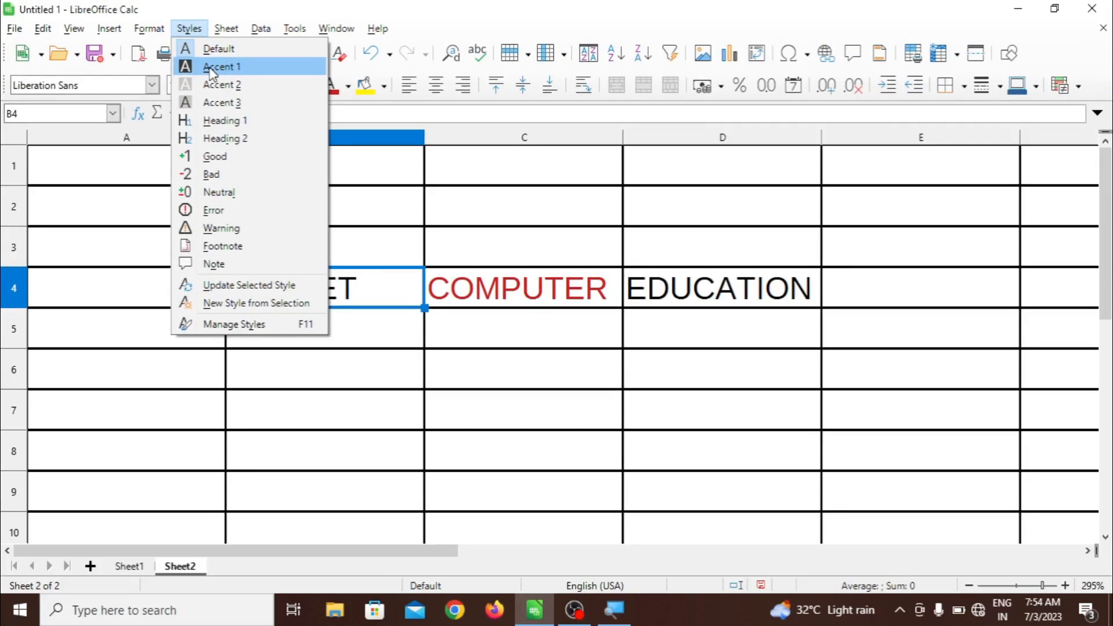
click(220, 67)
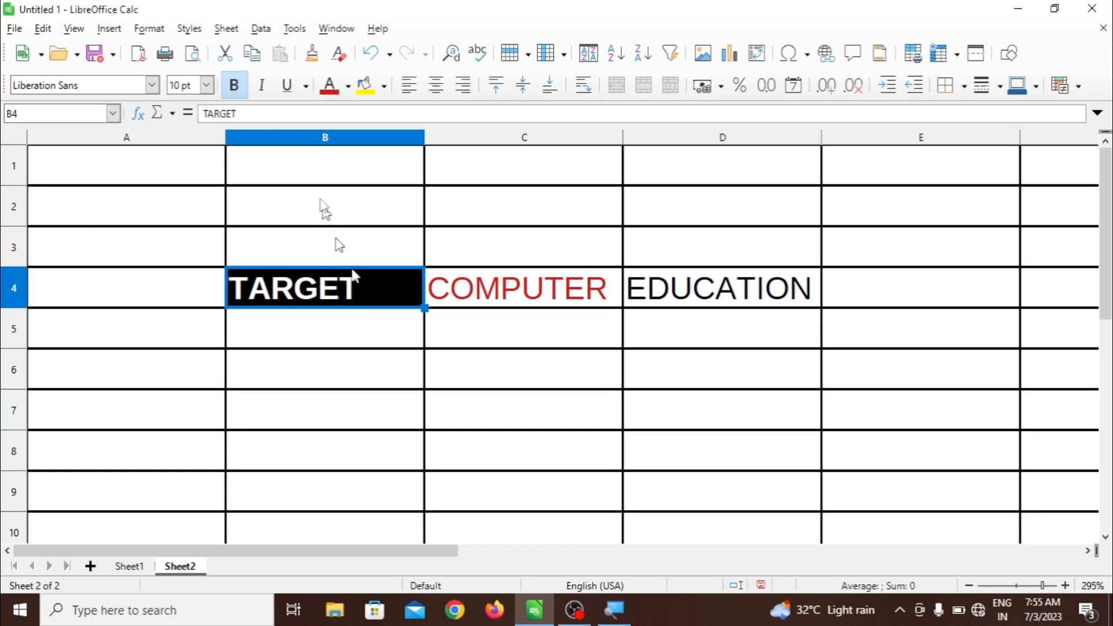
click(190, 29)
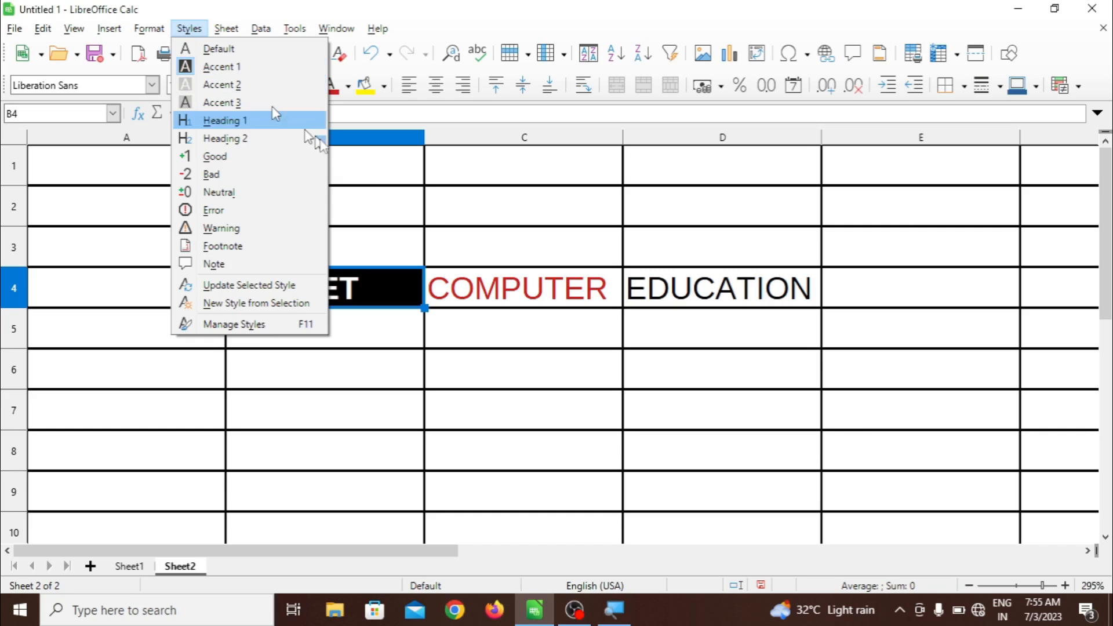
click(379, 192)
Apply the Accent 2 cell style to cell C4 containing COMPUTER
click(468, 284)
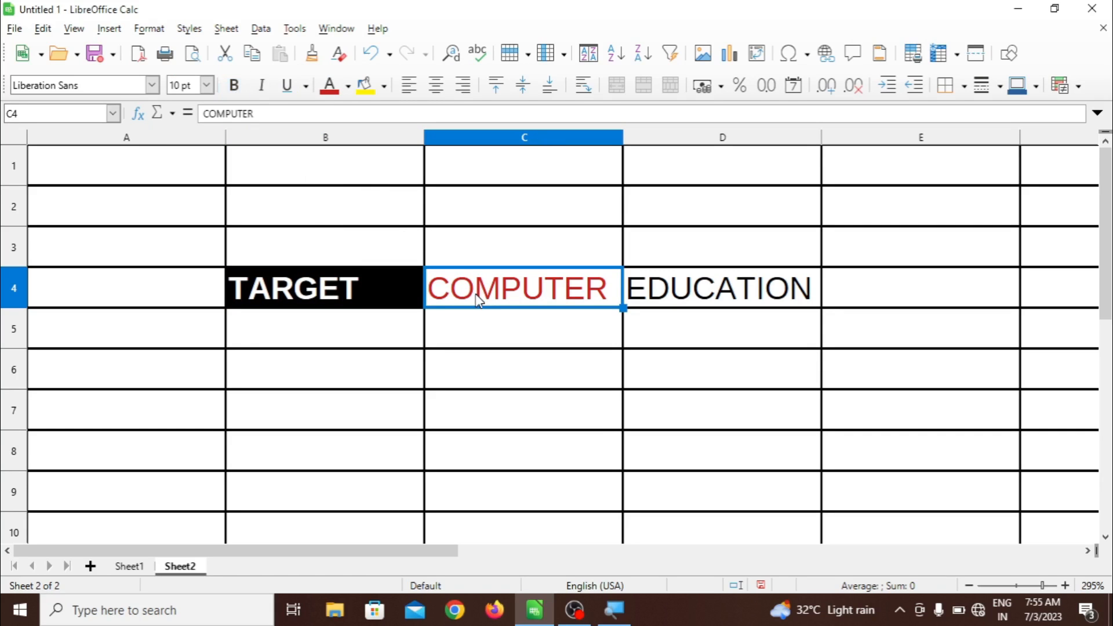
click(193, 34)
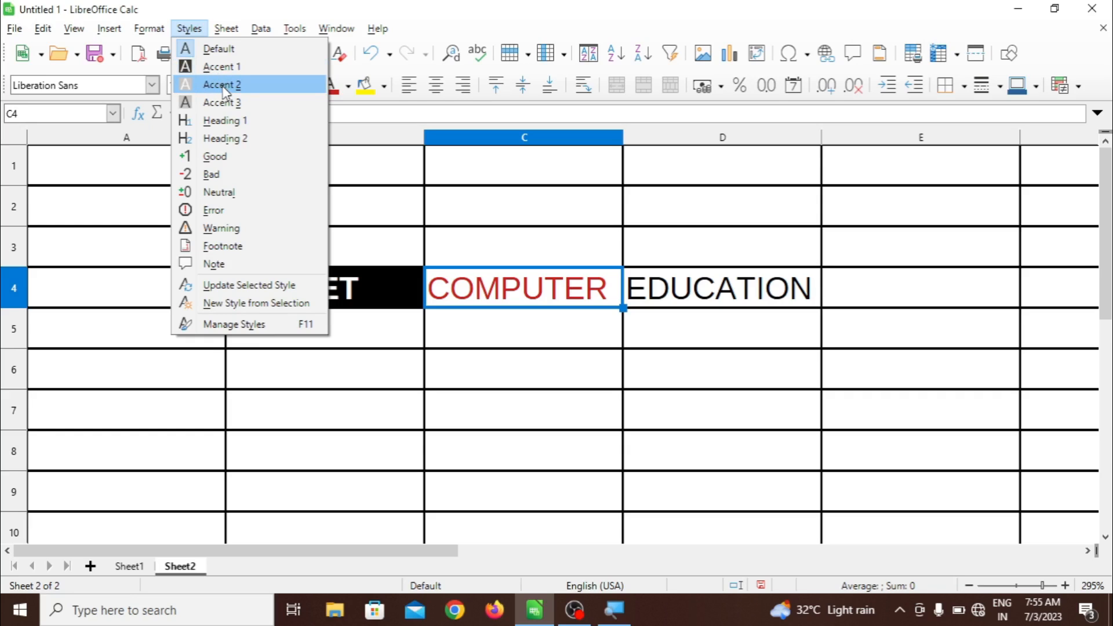
click(225, 85)
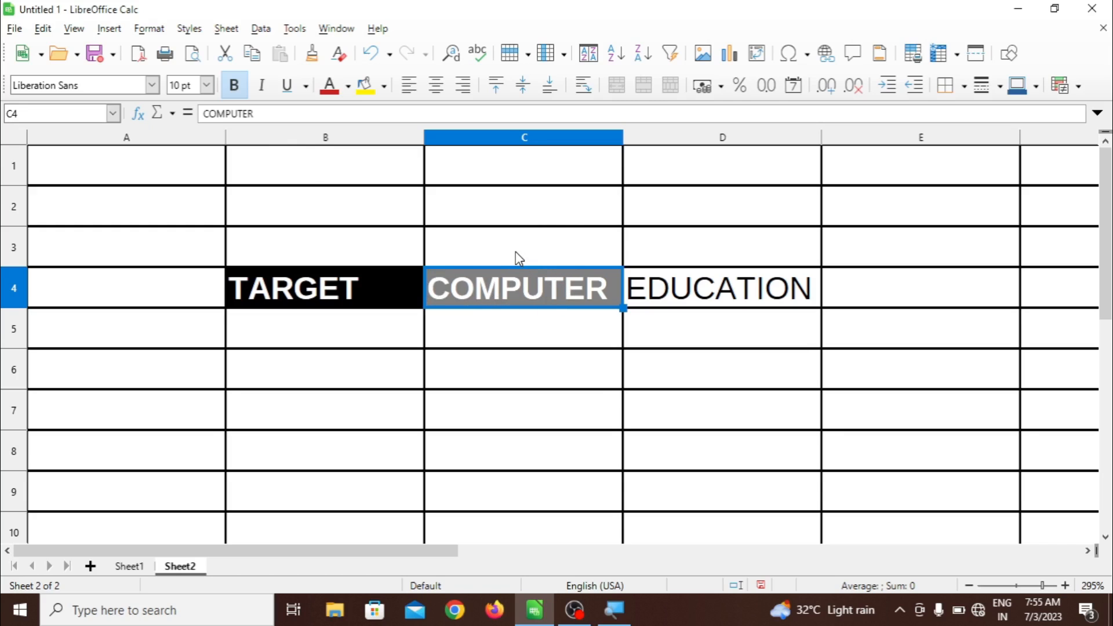
Apply the Accent 3 cell style to cell D4 containing EDUCATION
click(658, 305)
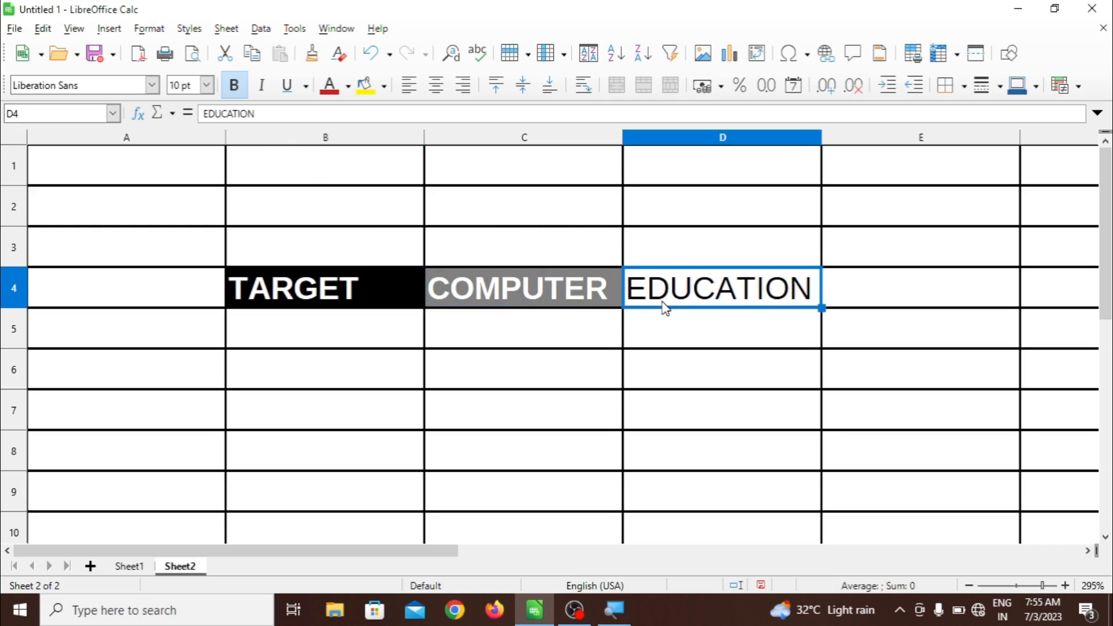
click(190, 29)
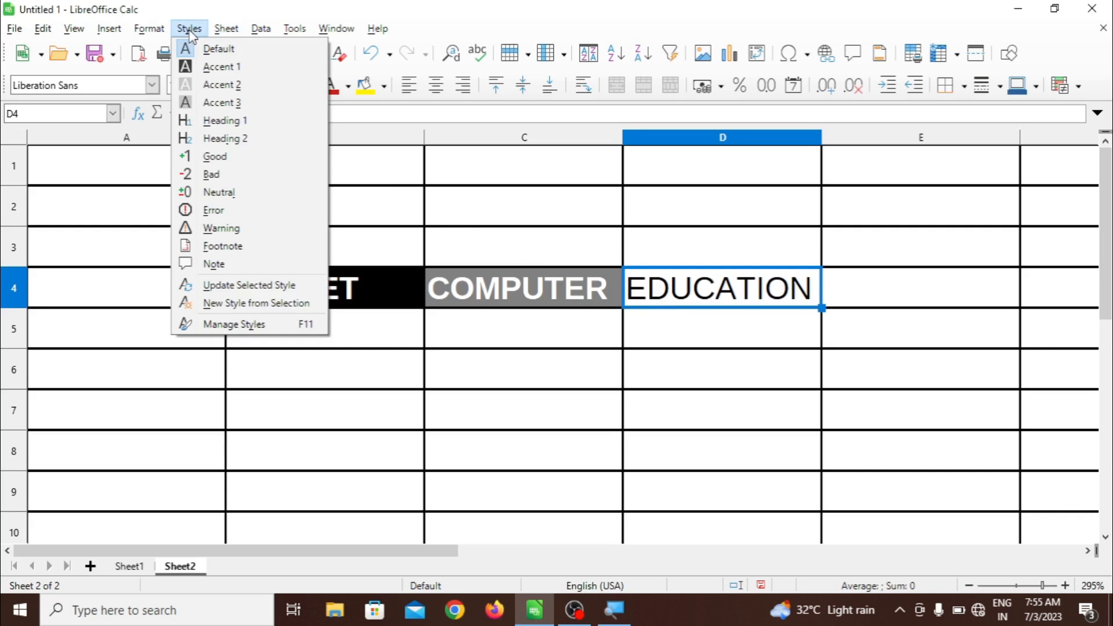
click(226, 103)
click(372, 346)
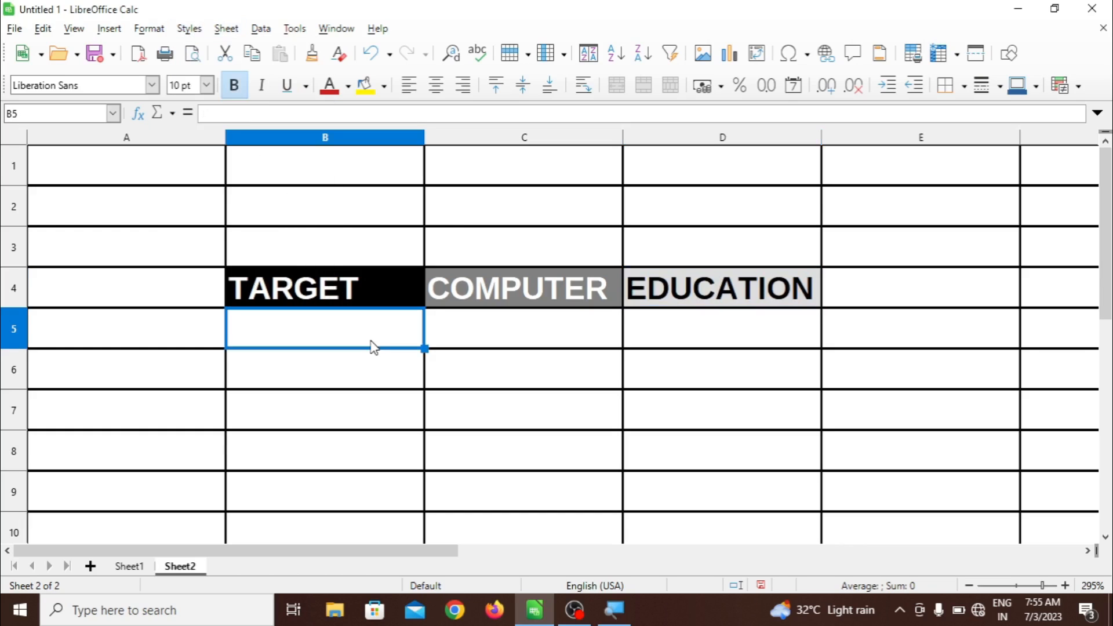
click(368, 300)
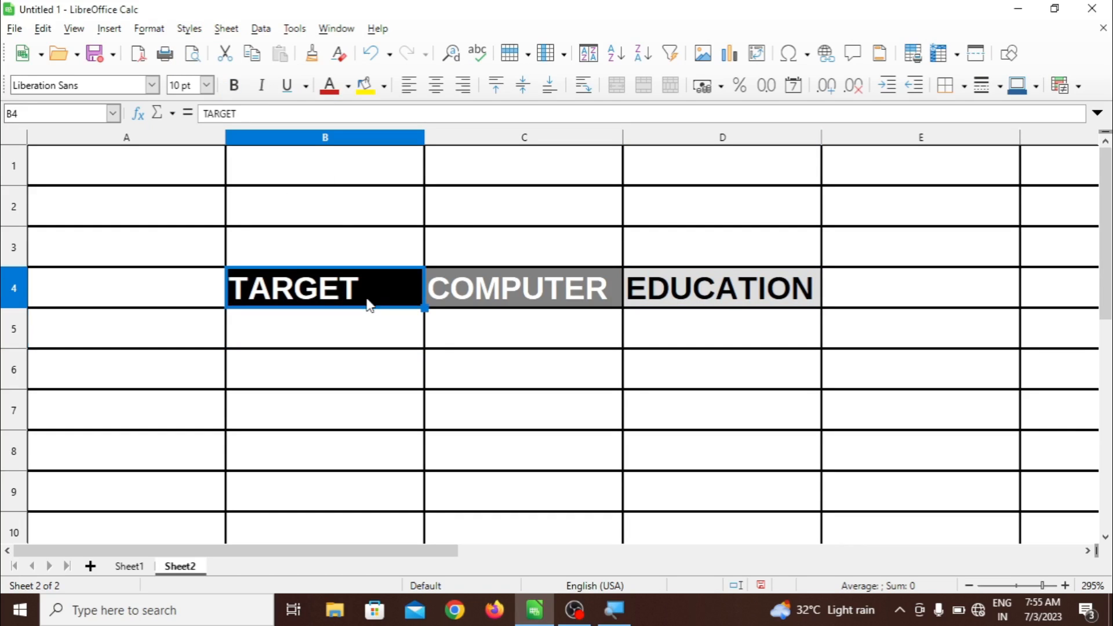
click(453, 302)
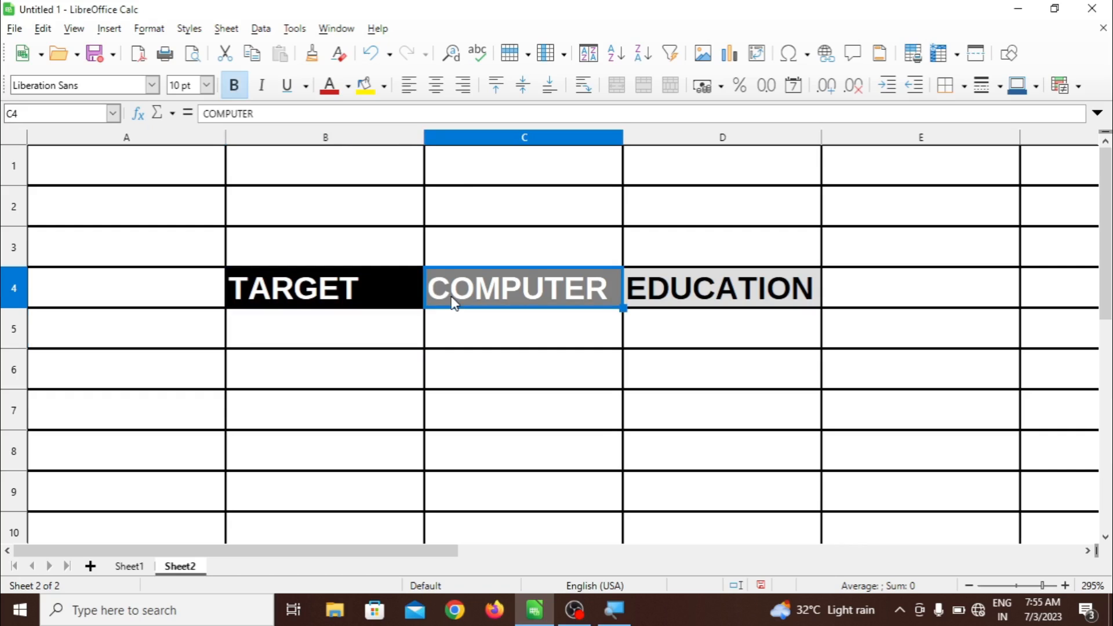
click(648, 299)
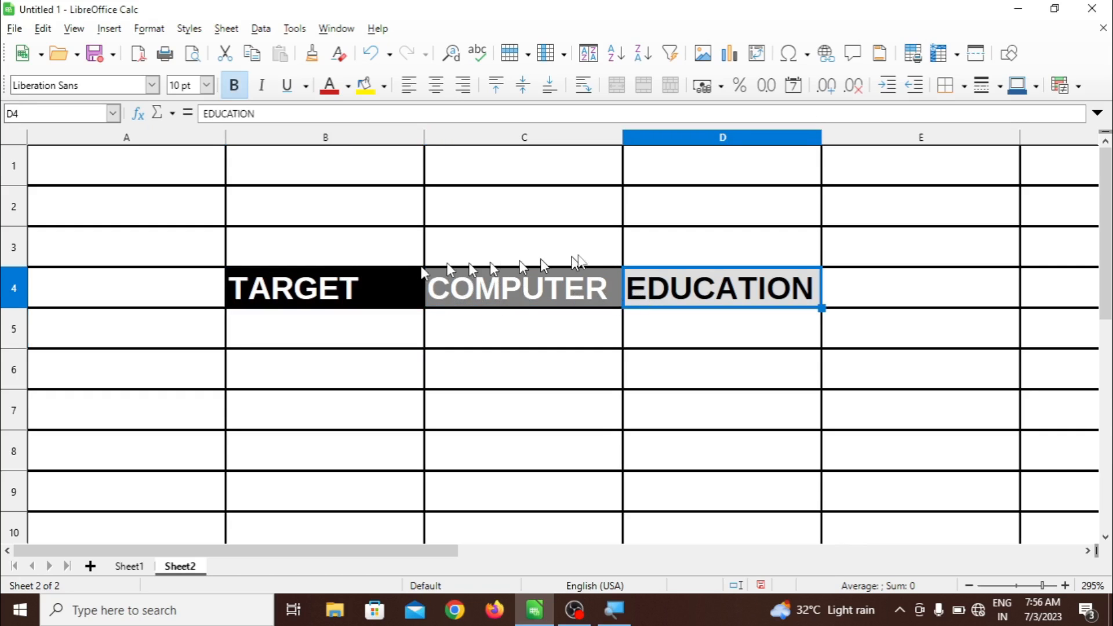
click(195, 30)
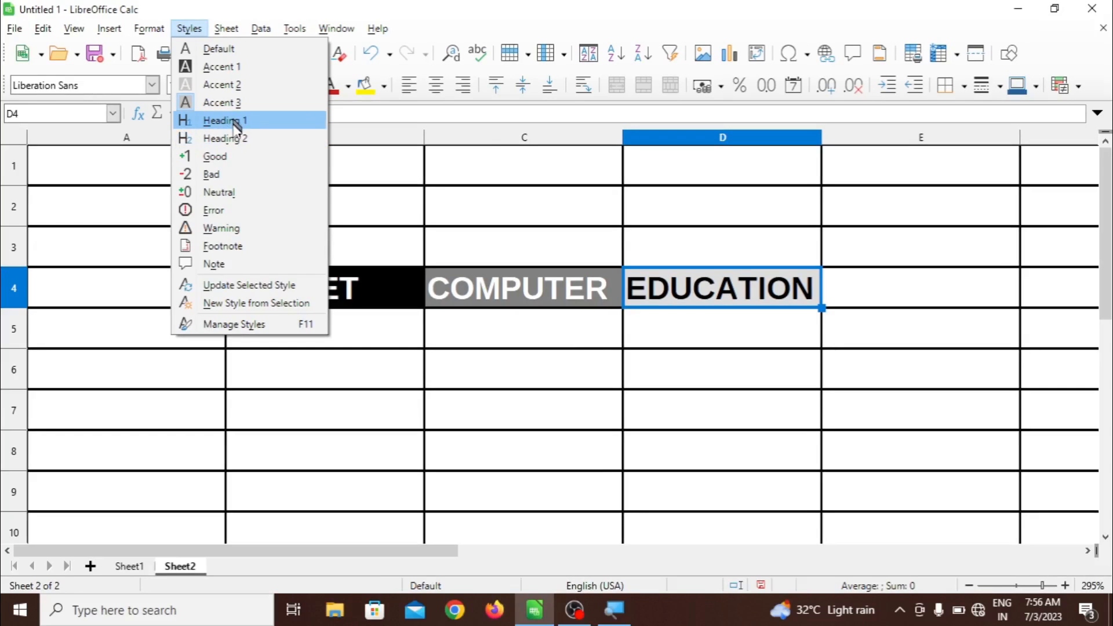
click(352, 203)
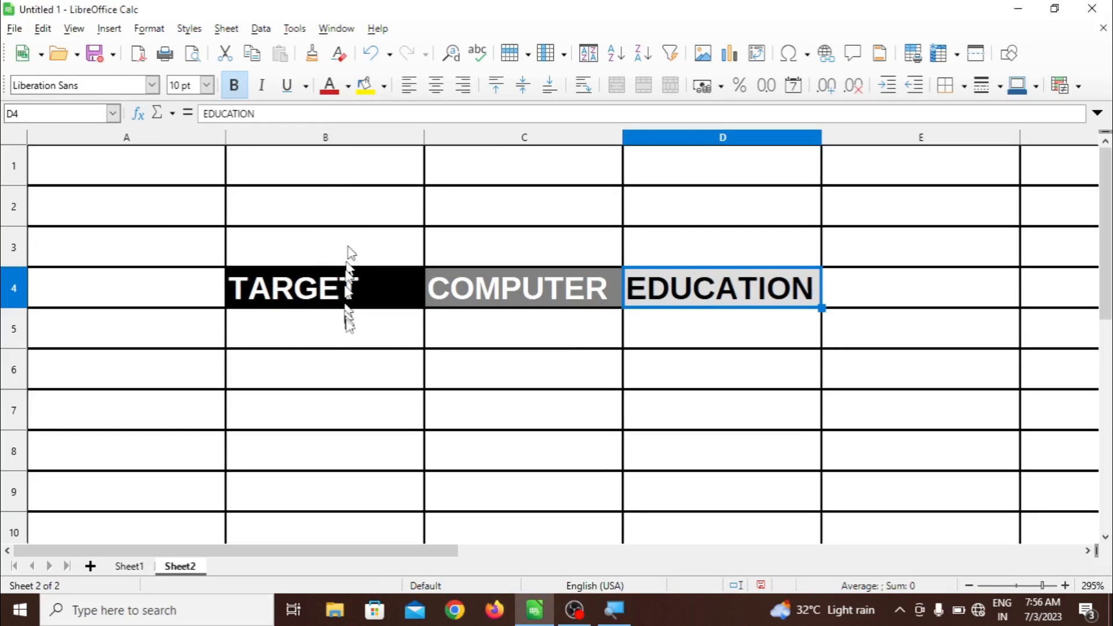
click(351, 338)
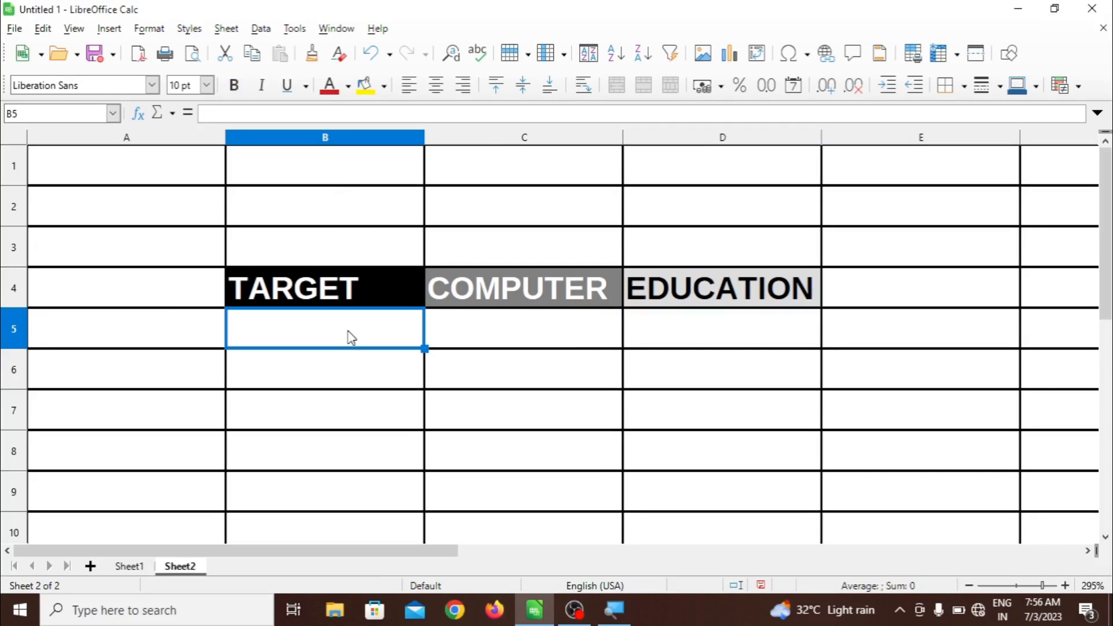
Apply the Heading 1 cell style to TARGET in B4 and widen column B to fit the whole word
click(342, 292)
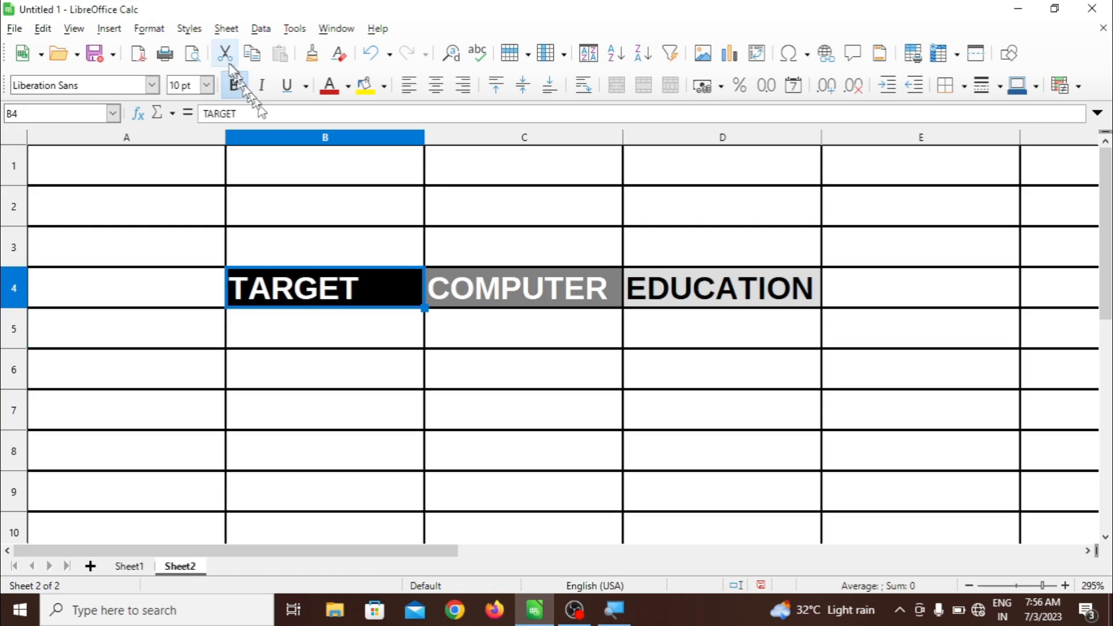
click(197, 29)
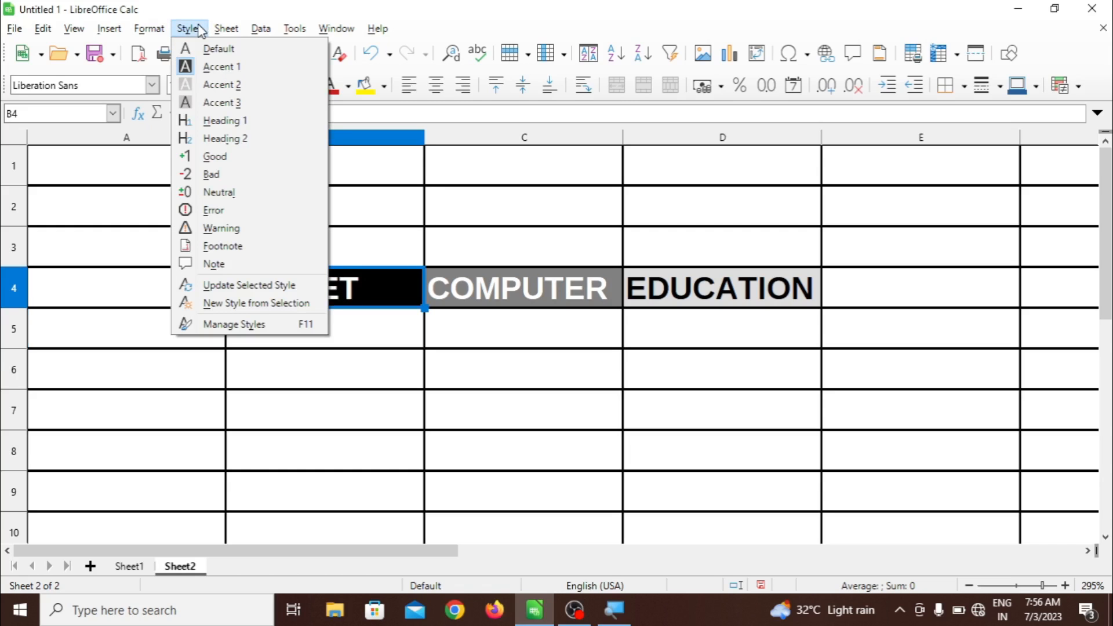
click(239, 125)
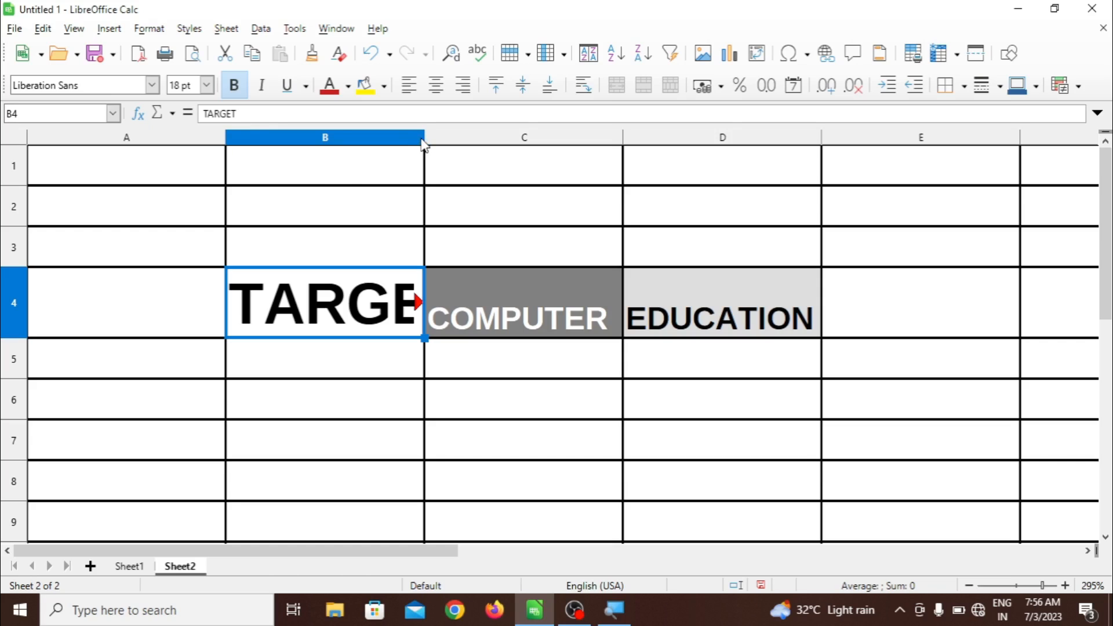
drag(423, 138, 493, 138)
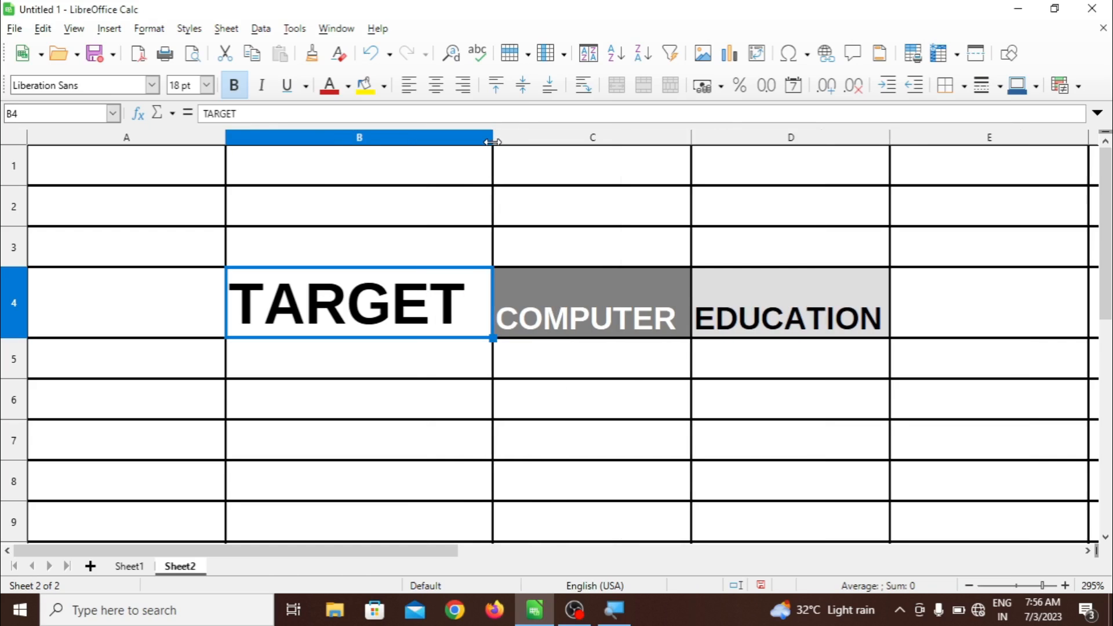
Apply the Heading 2 cell style to COMPUTER in C4 and widen column C to fit the whole word
click(546, 299)
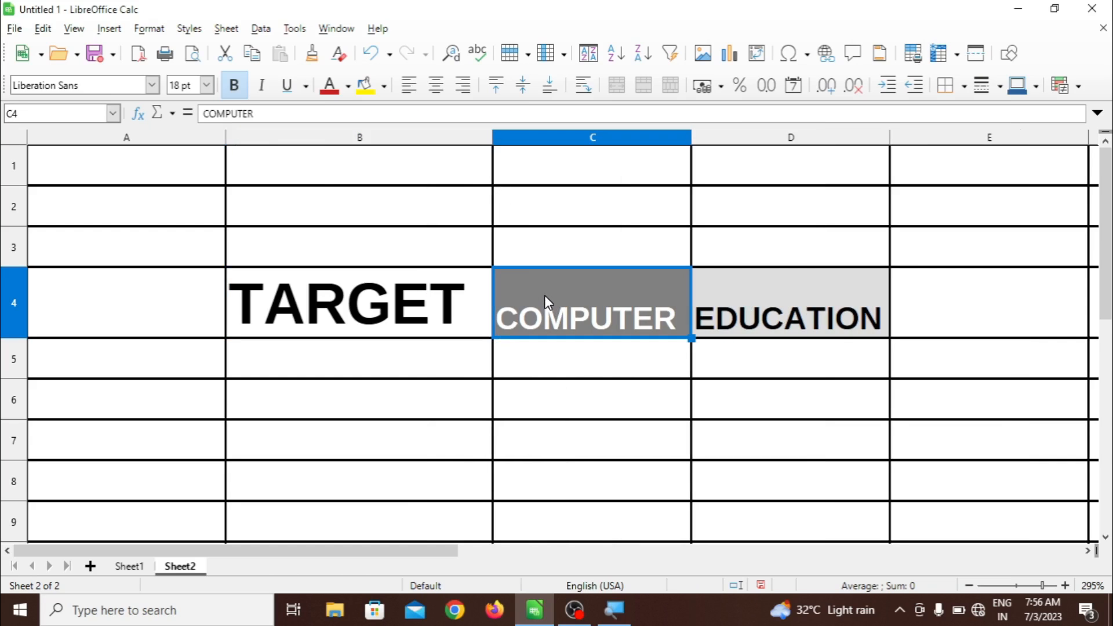
click(189, 28)
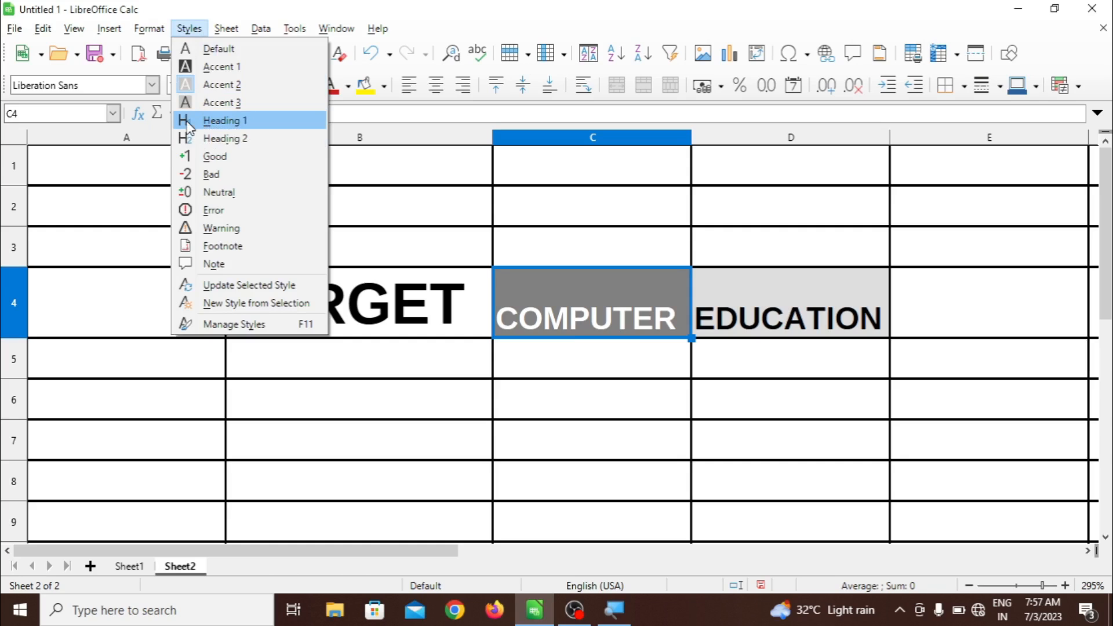
click(223, 139)
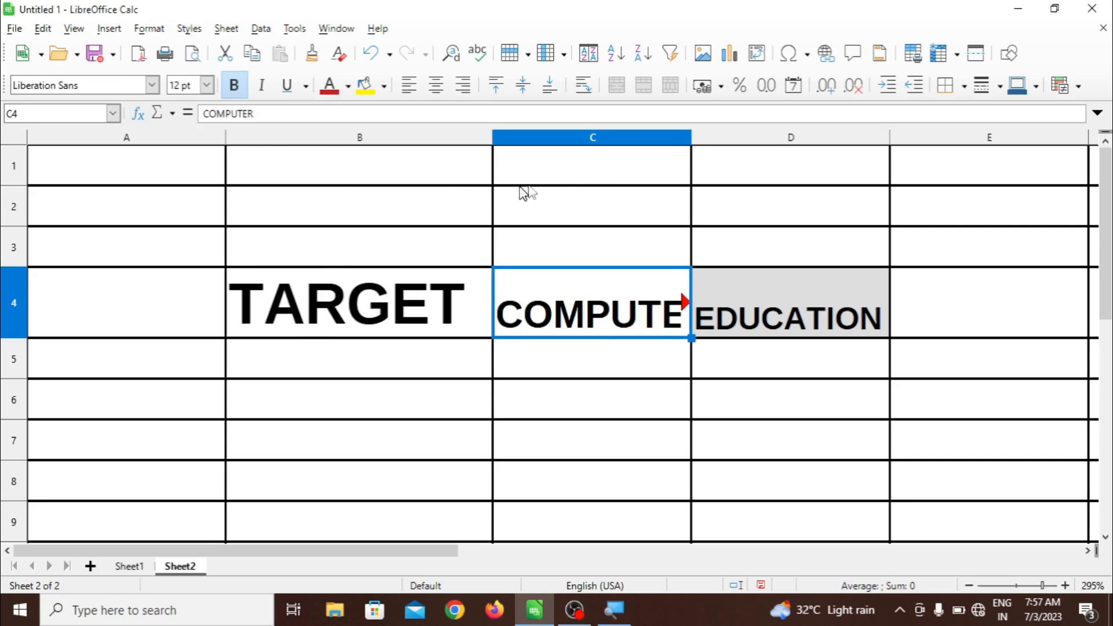
drag(693, 141, 725, 143)
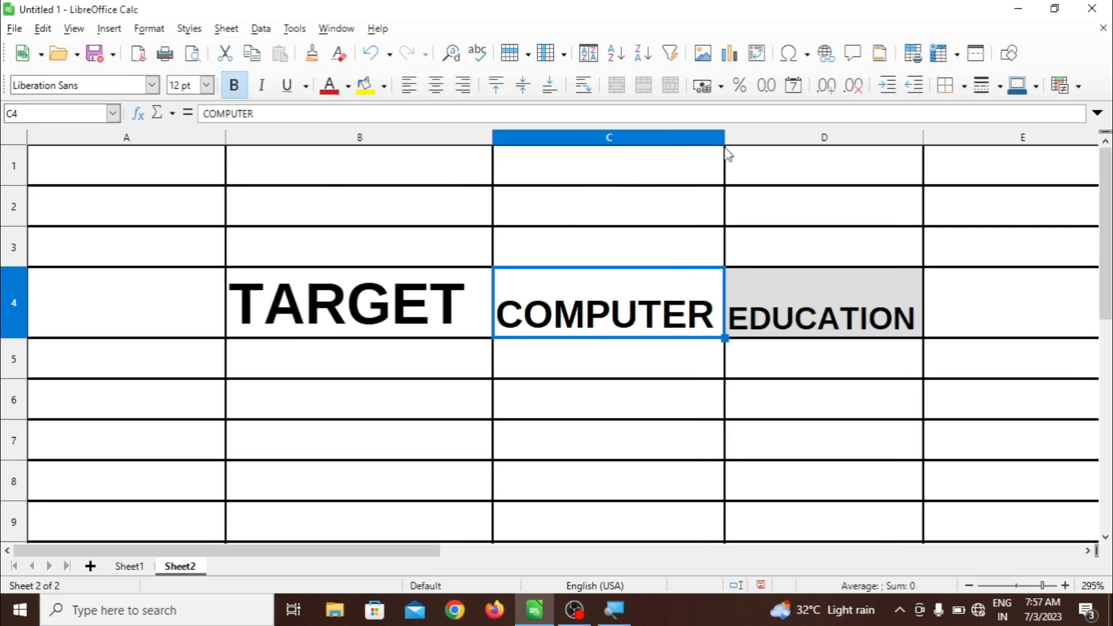
click(441, 294)
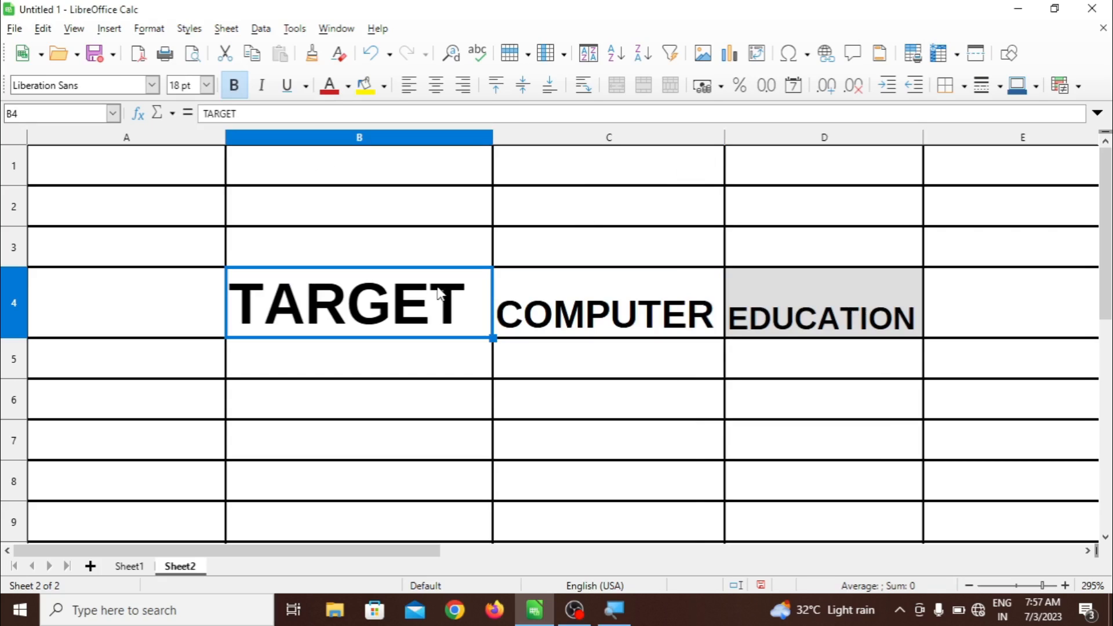
click(540, 309)
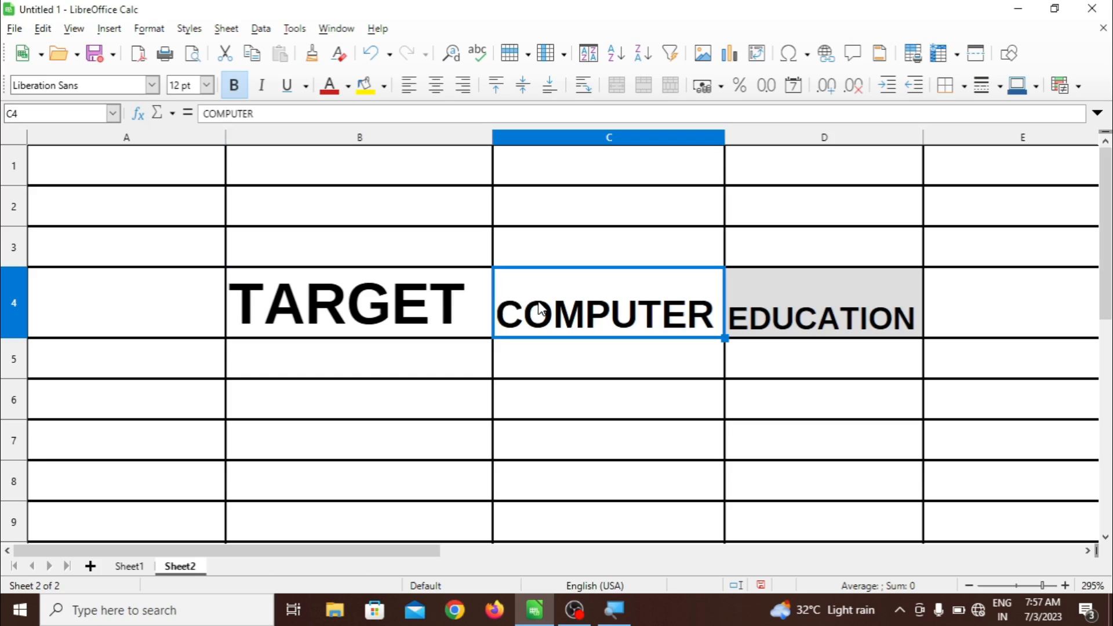
click(337, 325)
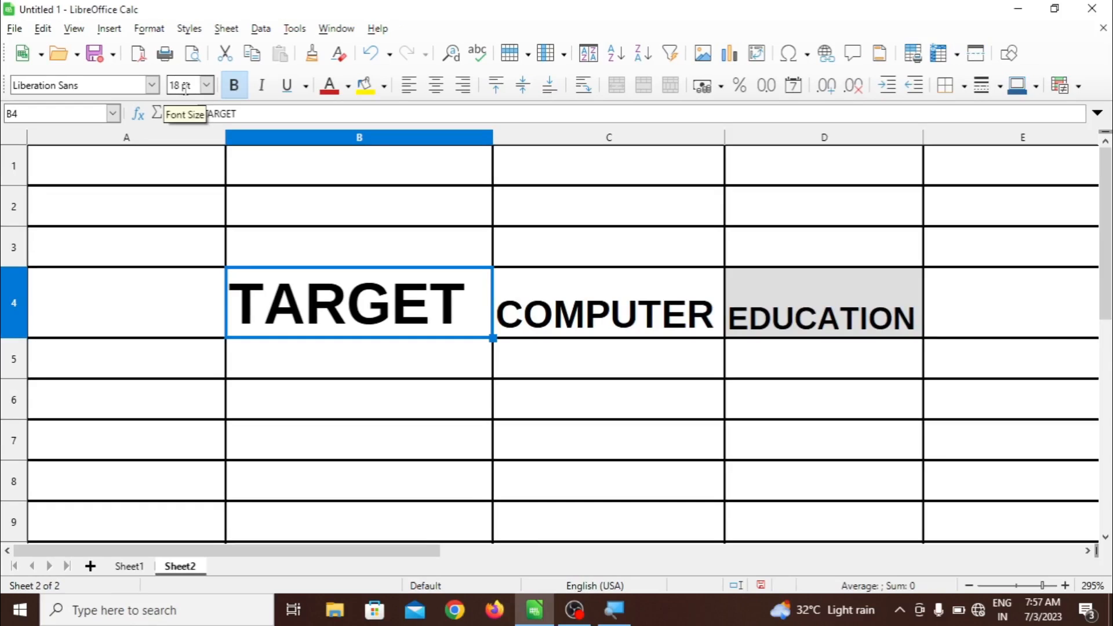
click(189, 28)
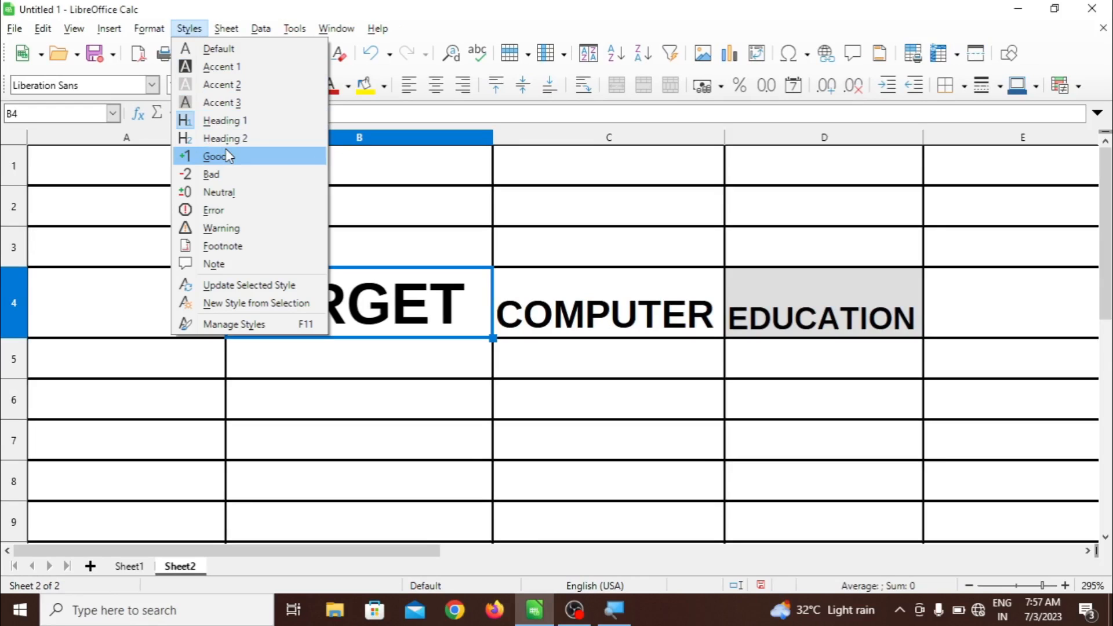
click(390, 187)
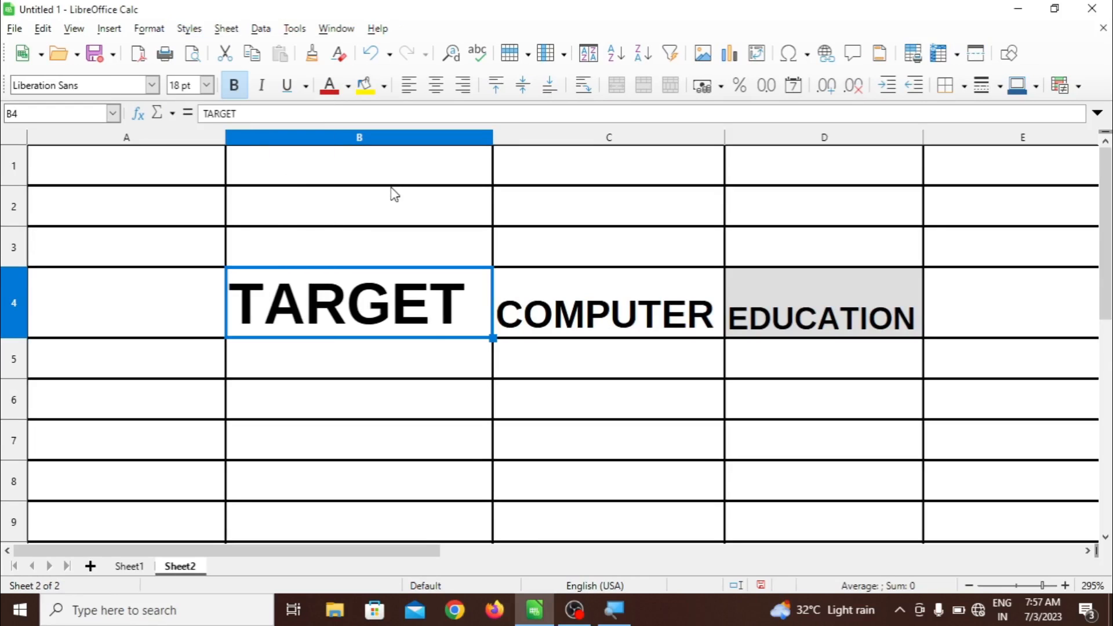
click(438, 377)
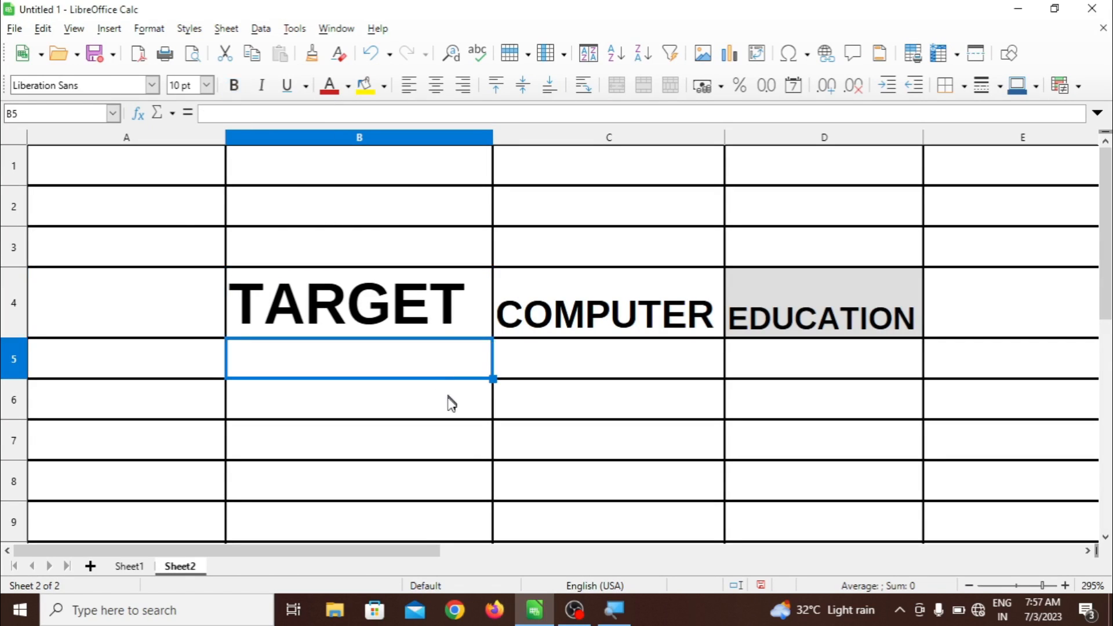
click(450, 401)
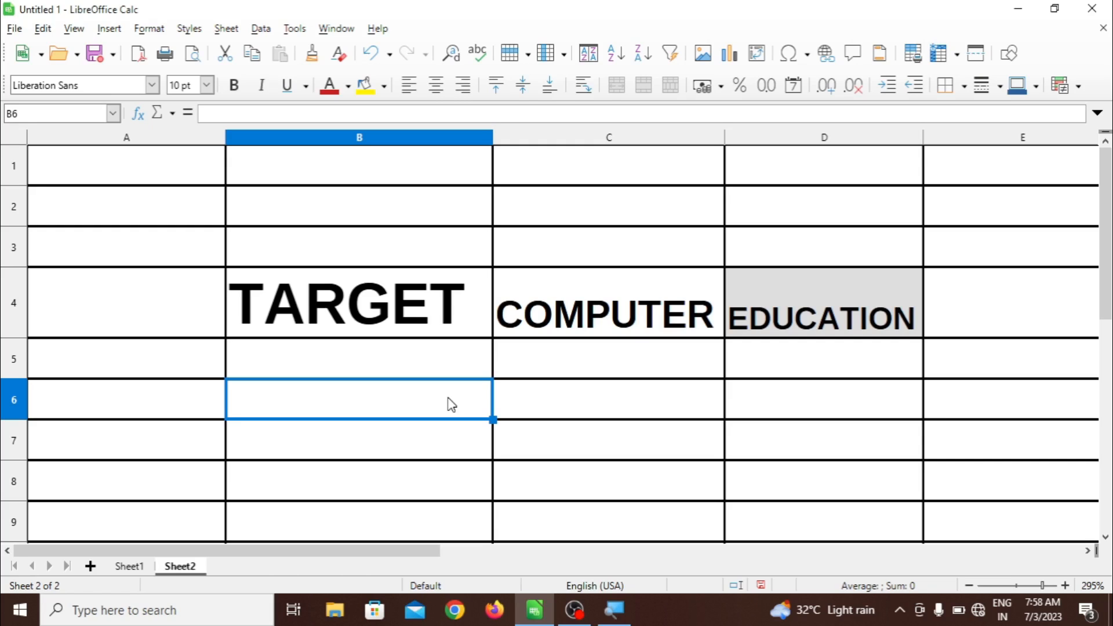
click(426, 364)
click(397, 304)
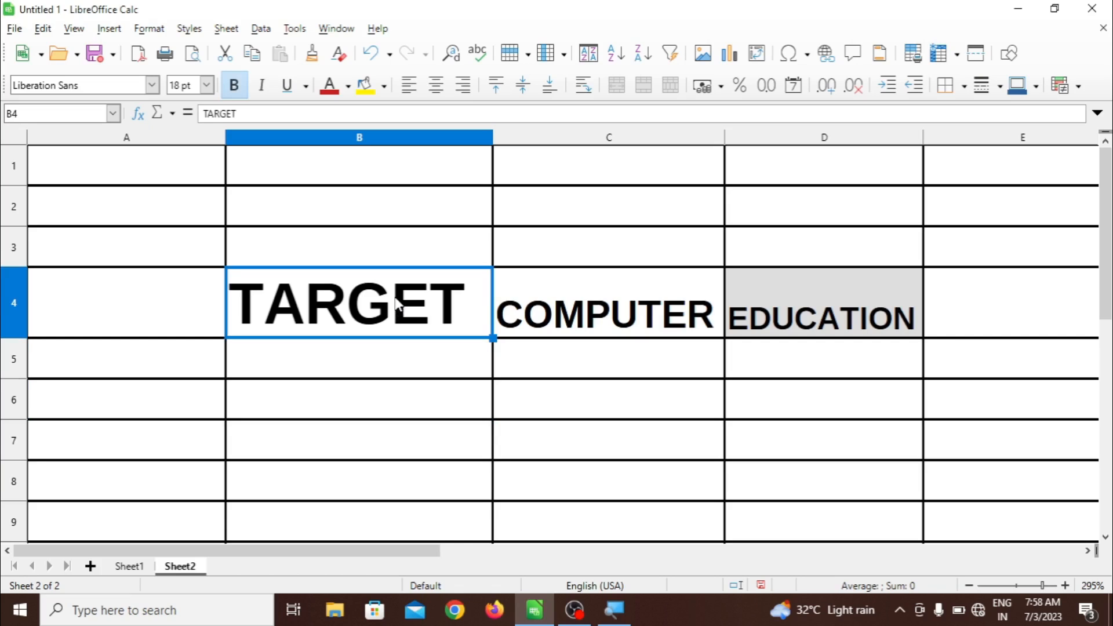
click(548, 319)
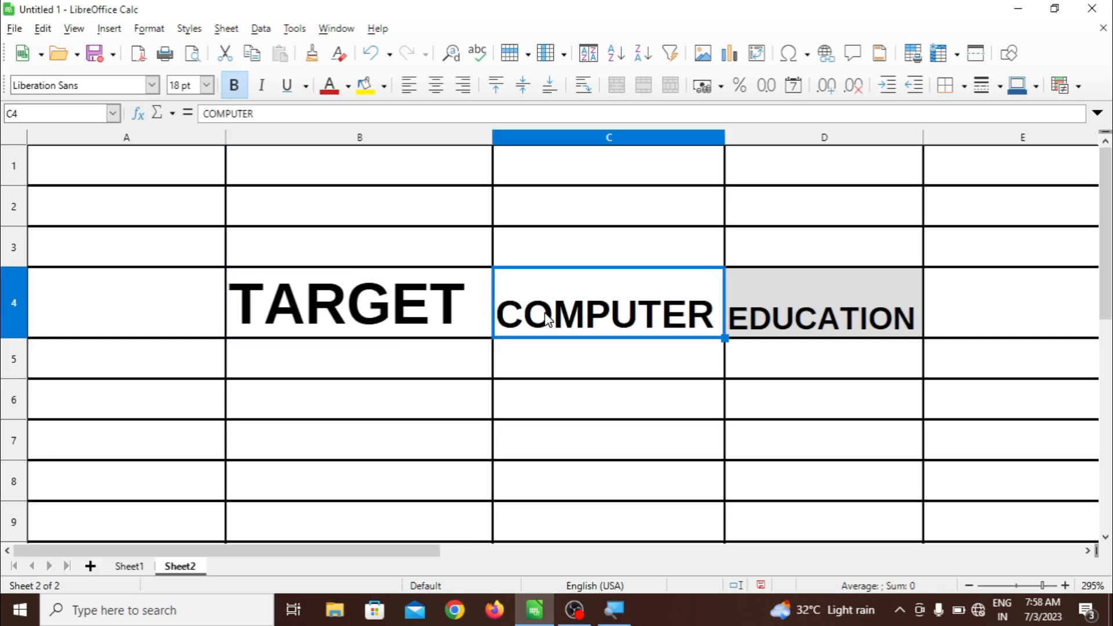
click(461, 302)
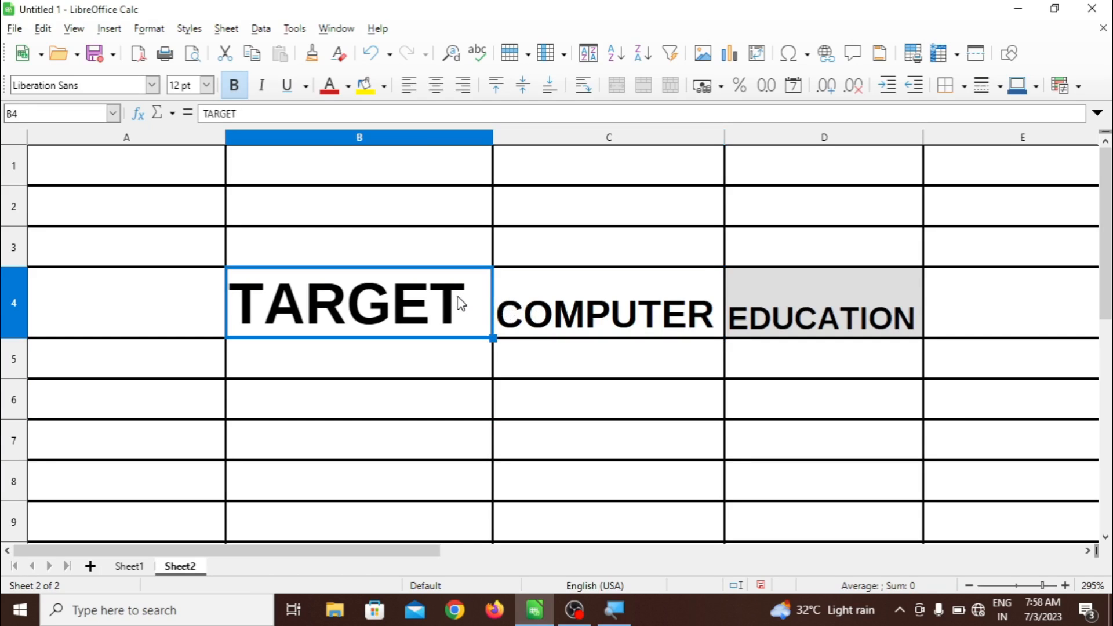
click(190, 28)
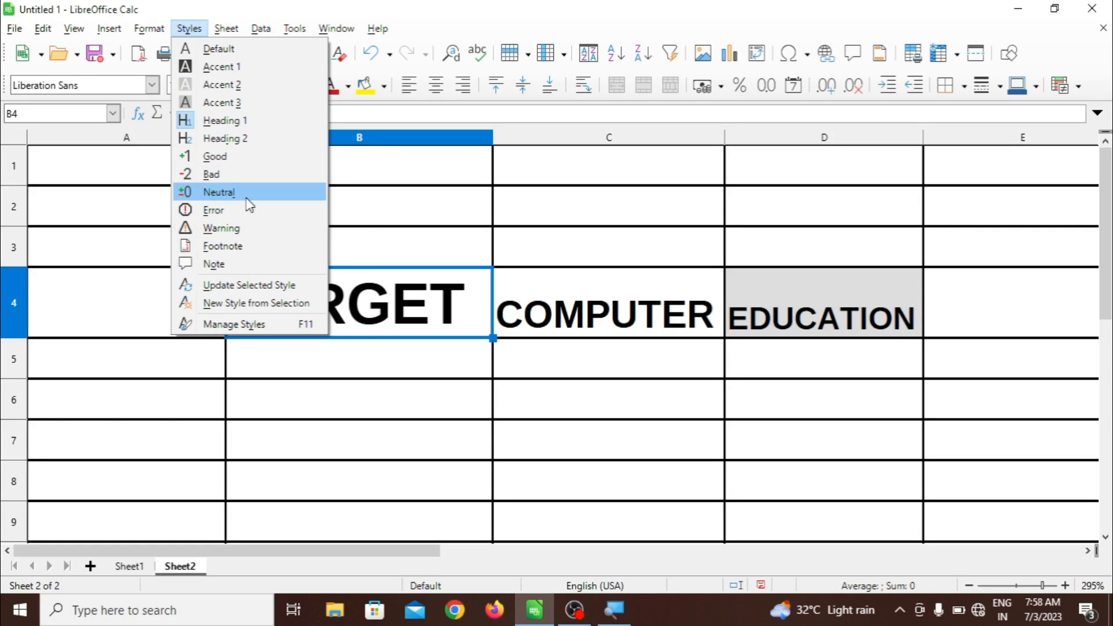
click(420, 412)
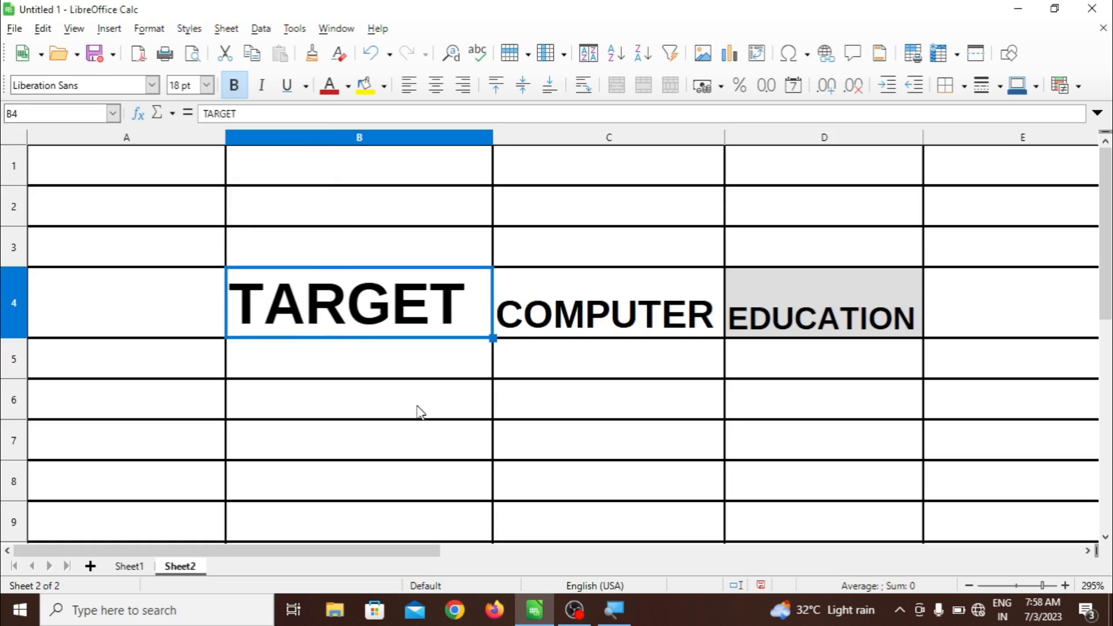
click(417, 411)
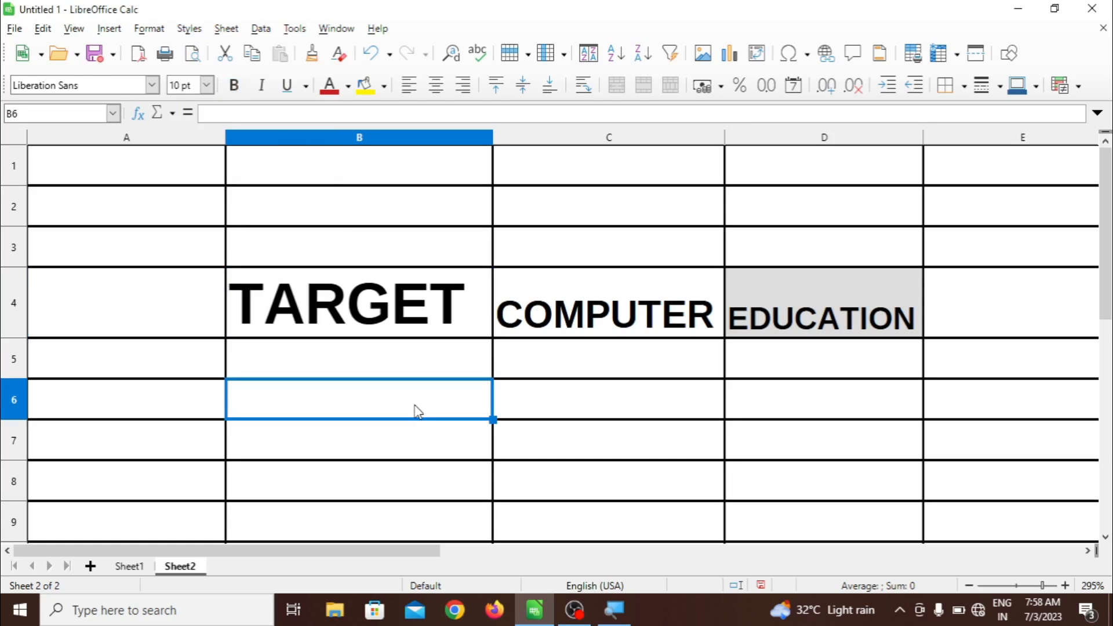
Apply the Good cell style to cell B4 containing TARGET
click(396, 313)
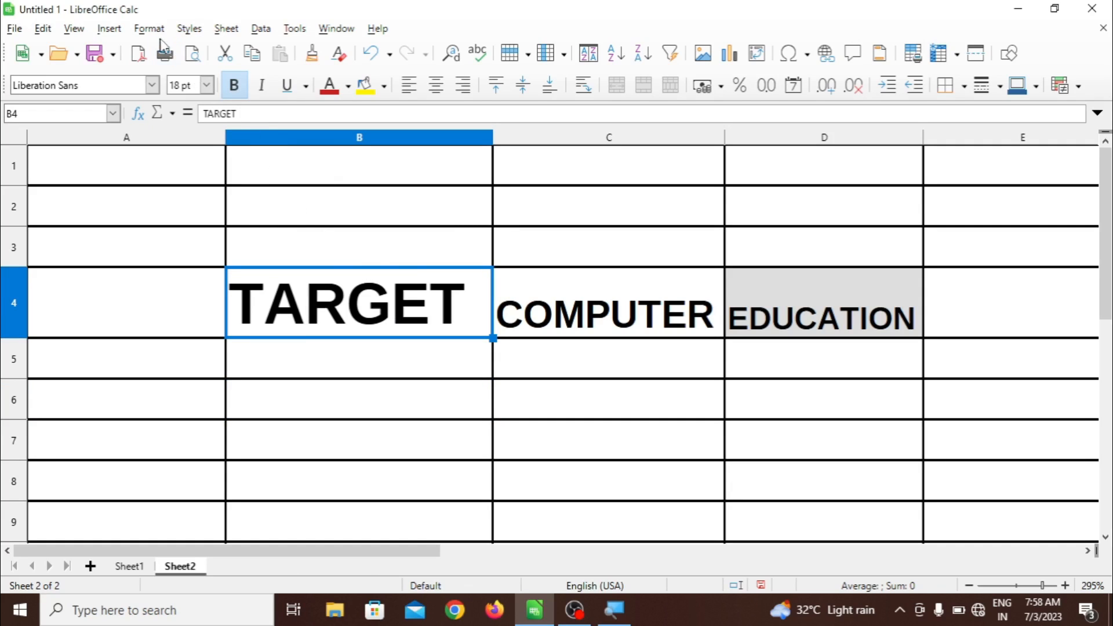
click(189, 28)
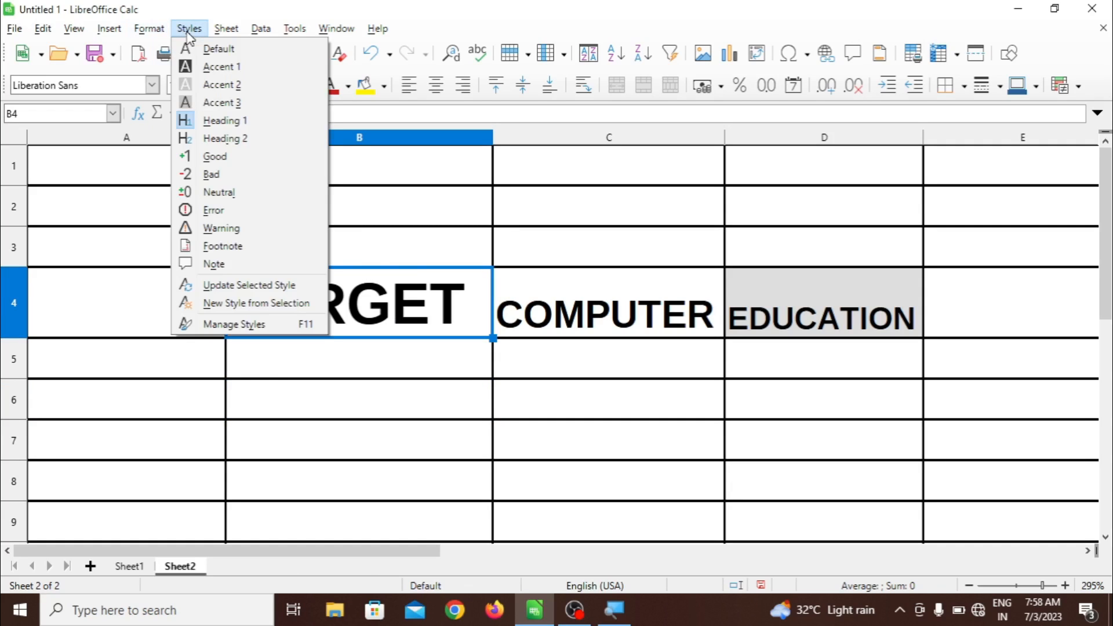
click(227, 160)
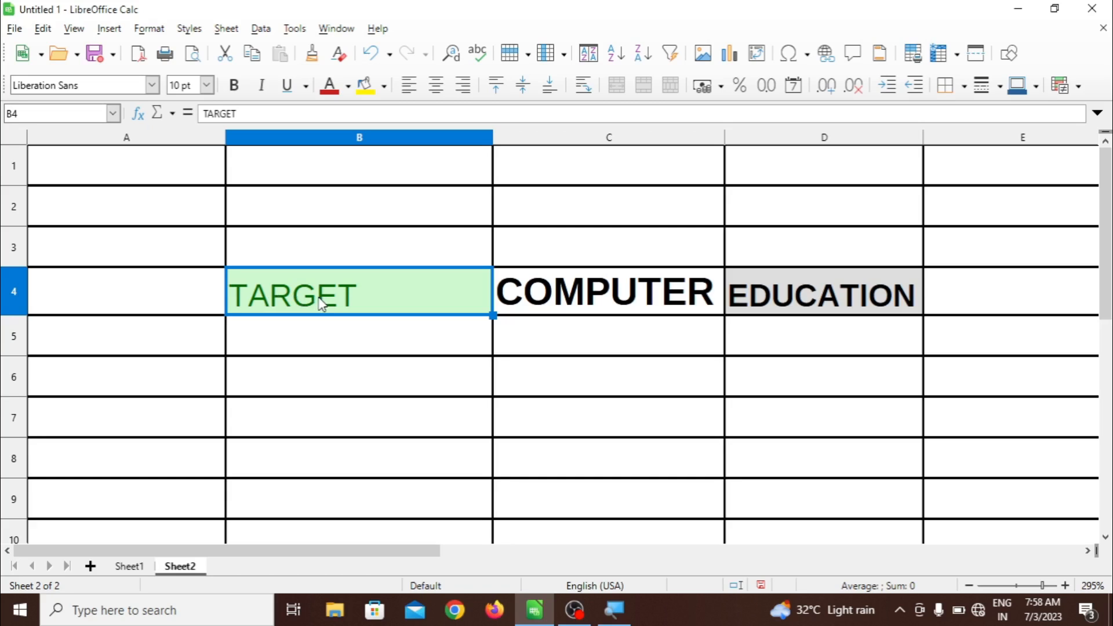
click(391, 370)
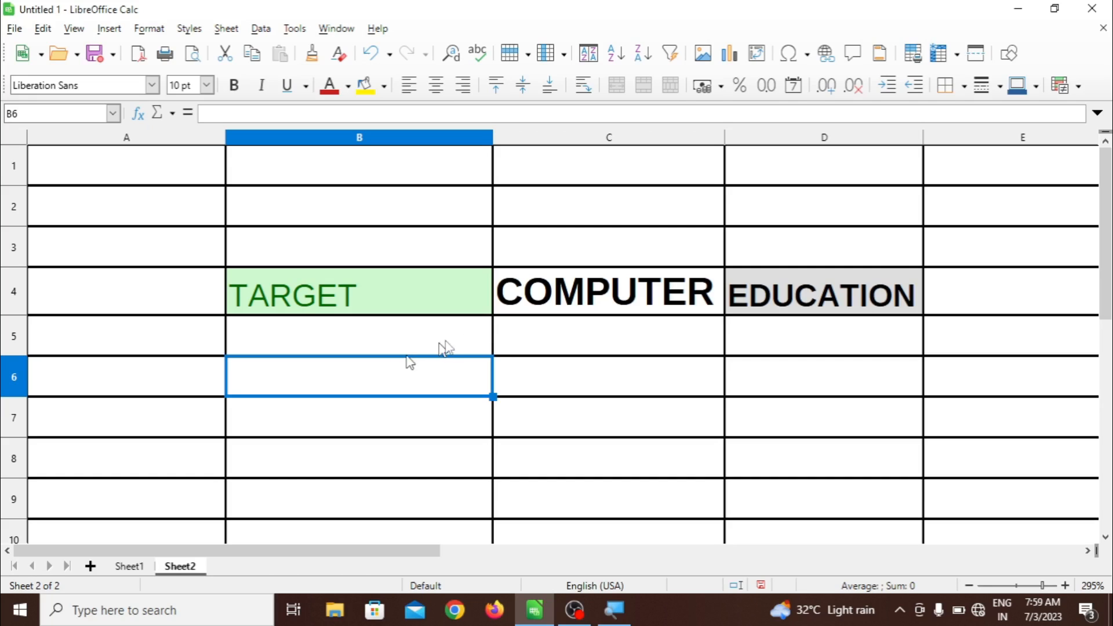
Apply the Bad cell style to cell C4 containing COMPUTER
click(534, 309)
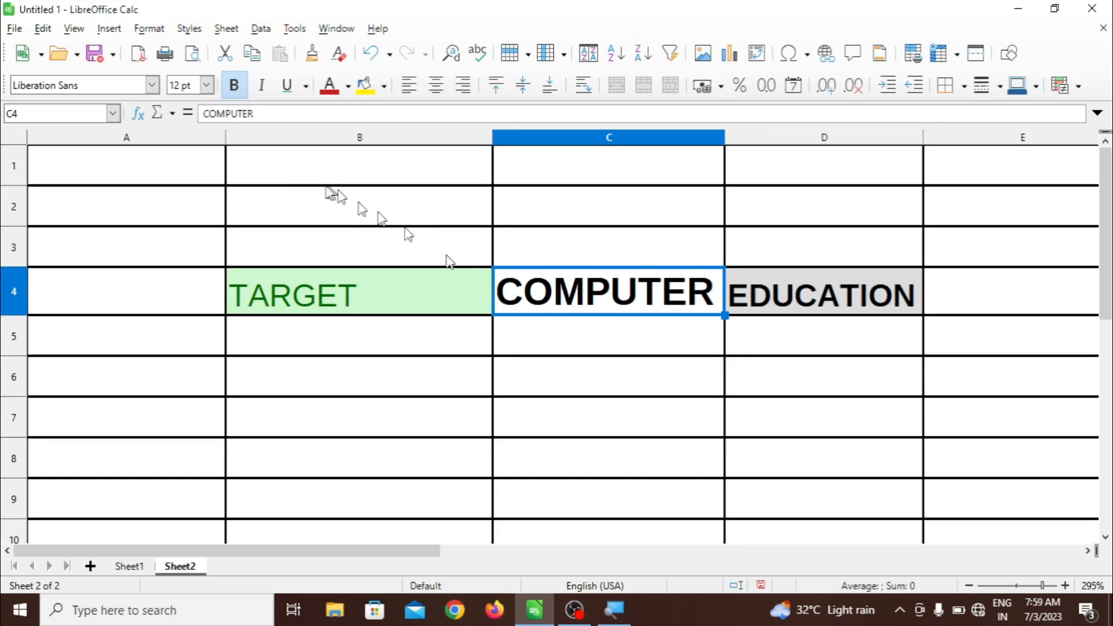
click(189, 29)
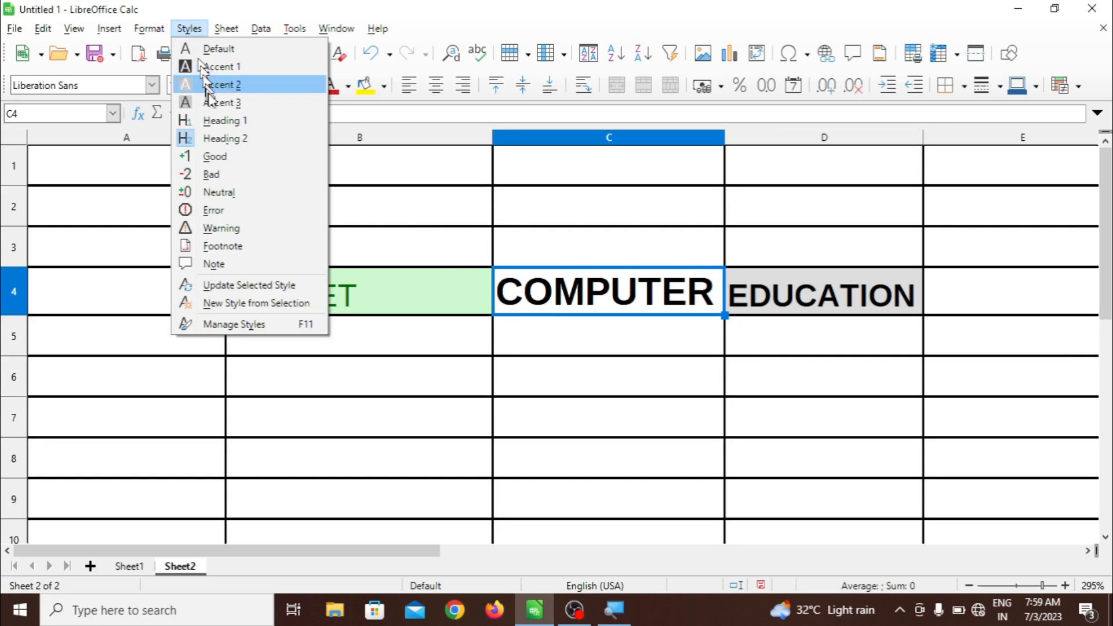
click(212, 175)
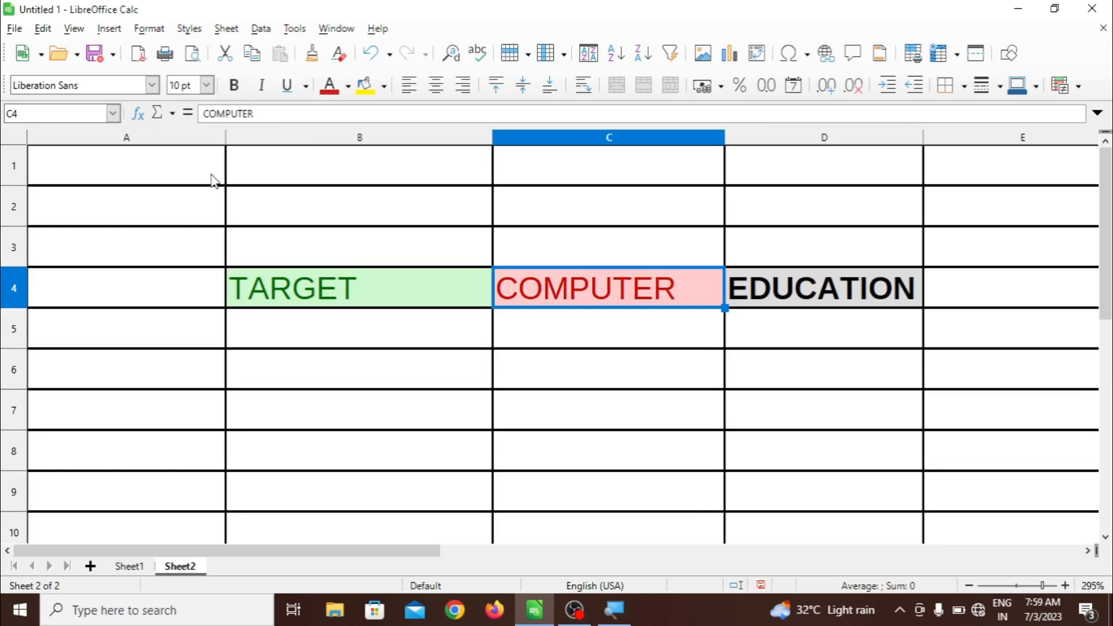
click(348, 382)
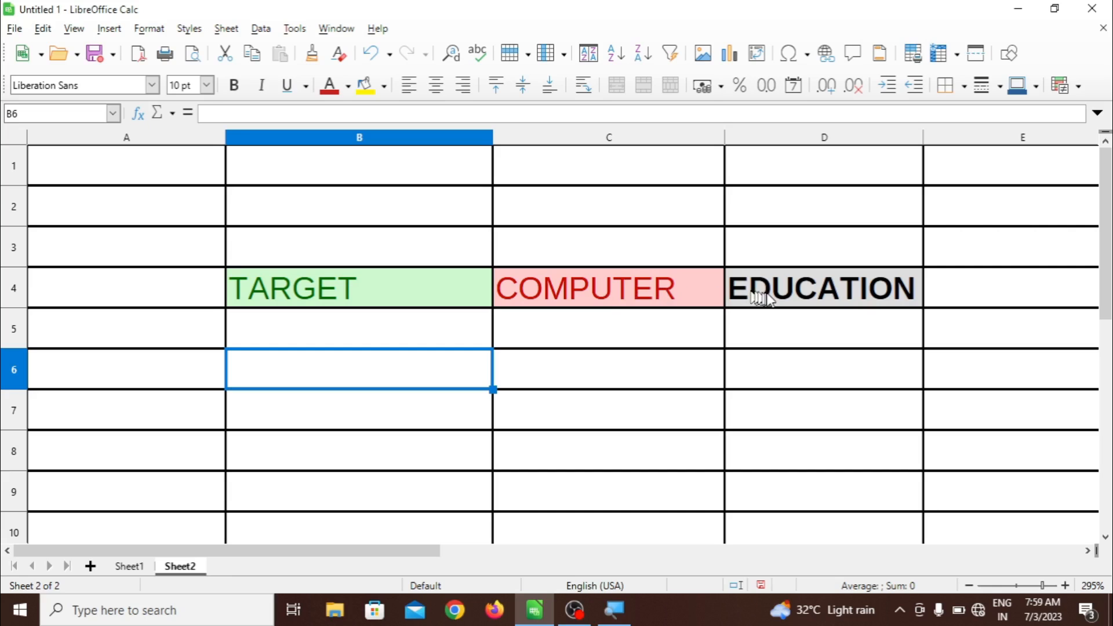
Apply the Neutral cell style to cell D4 containing EDUCATION
click(732, 287)
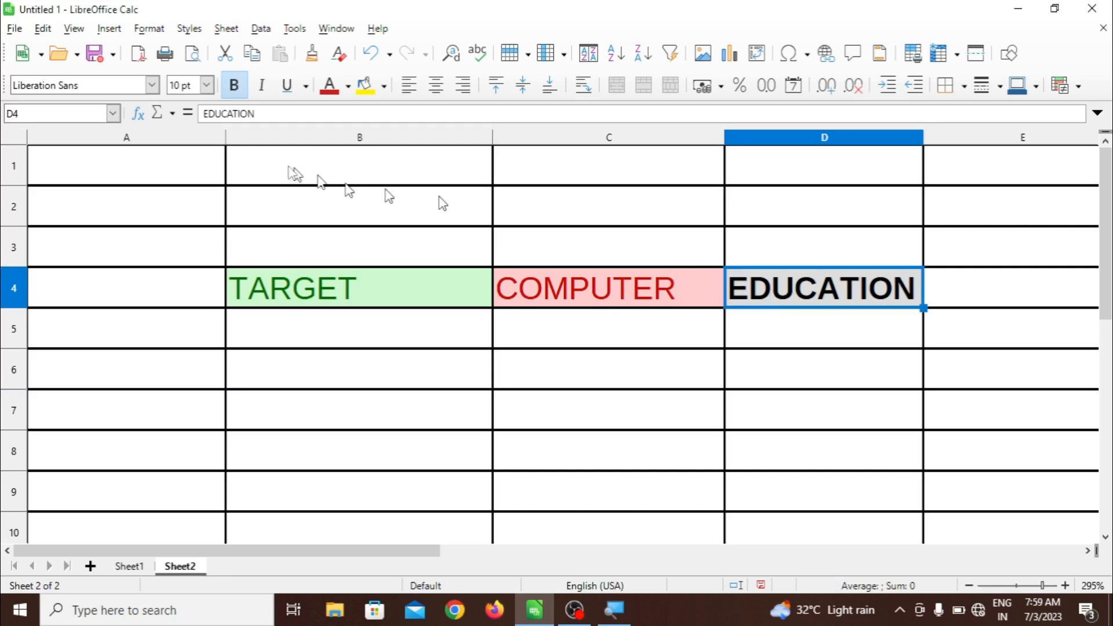
click(189, 28)
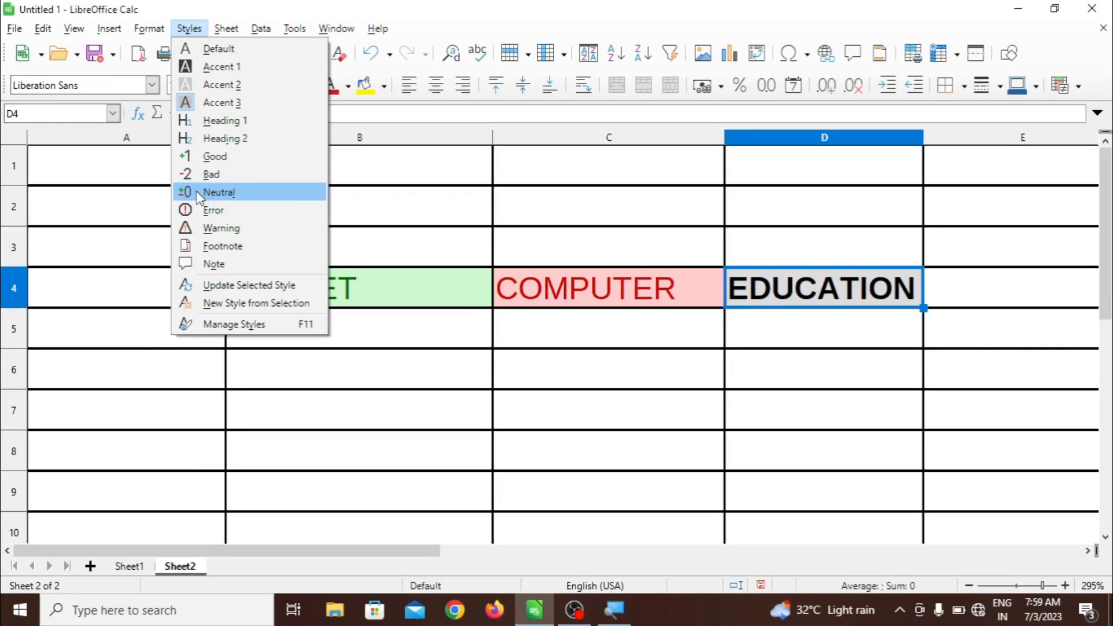
click(200, 192)
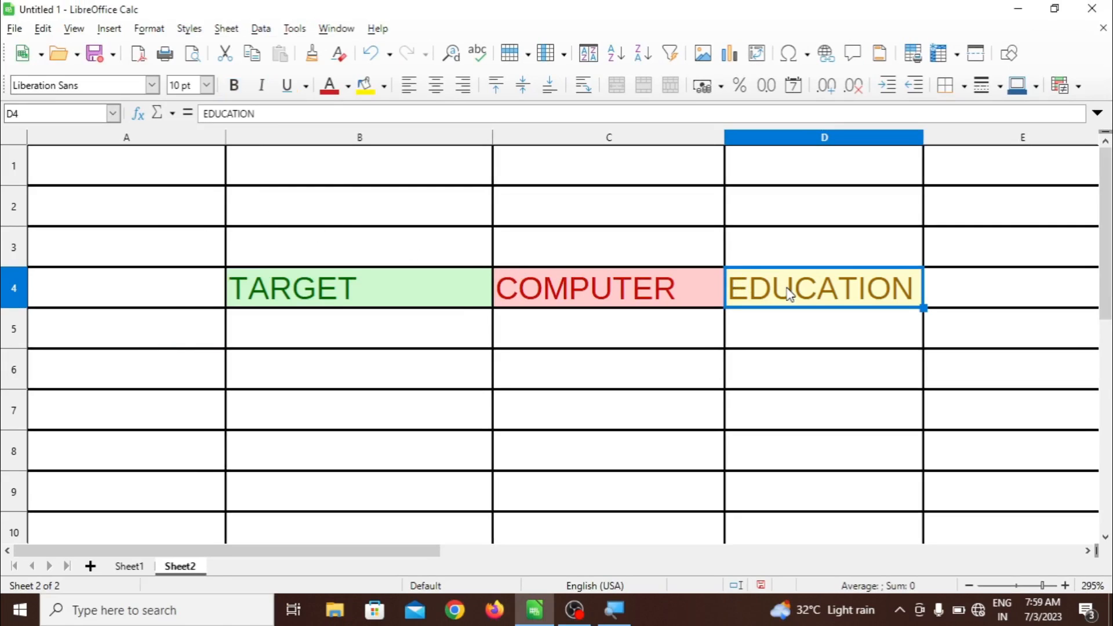
click(696, 341)
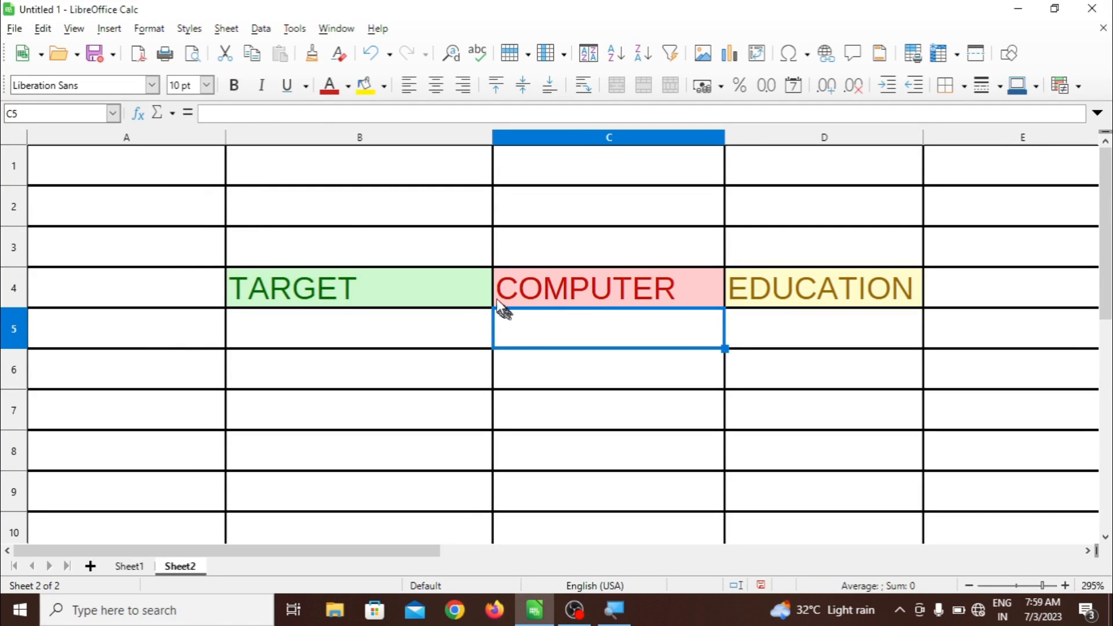
click(477, 300)
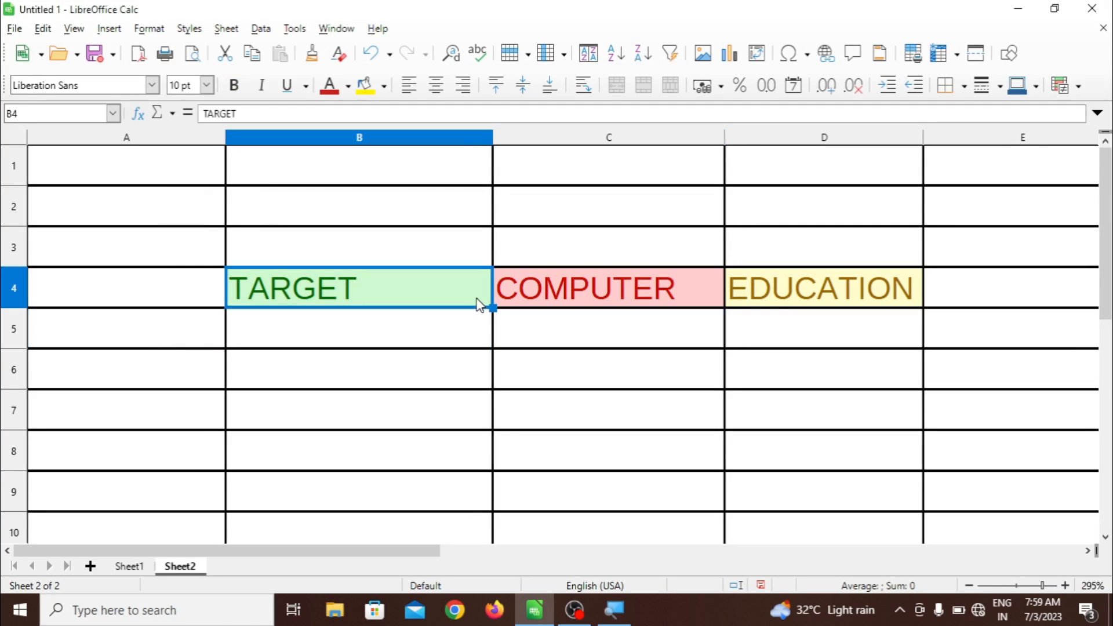
click(541, 288)
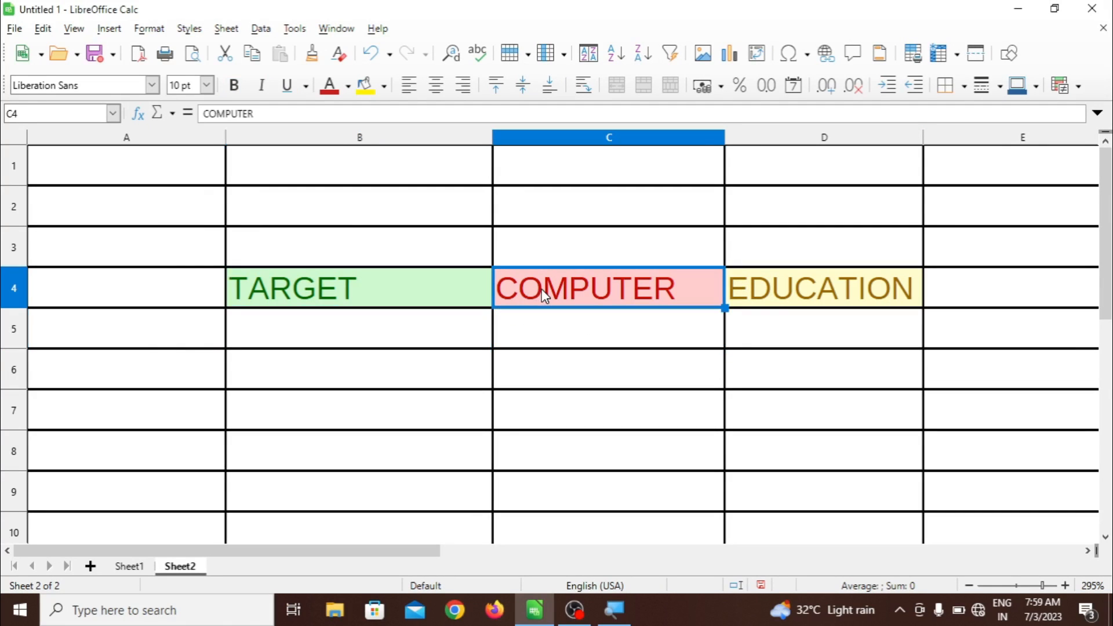
click(764, 297)
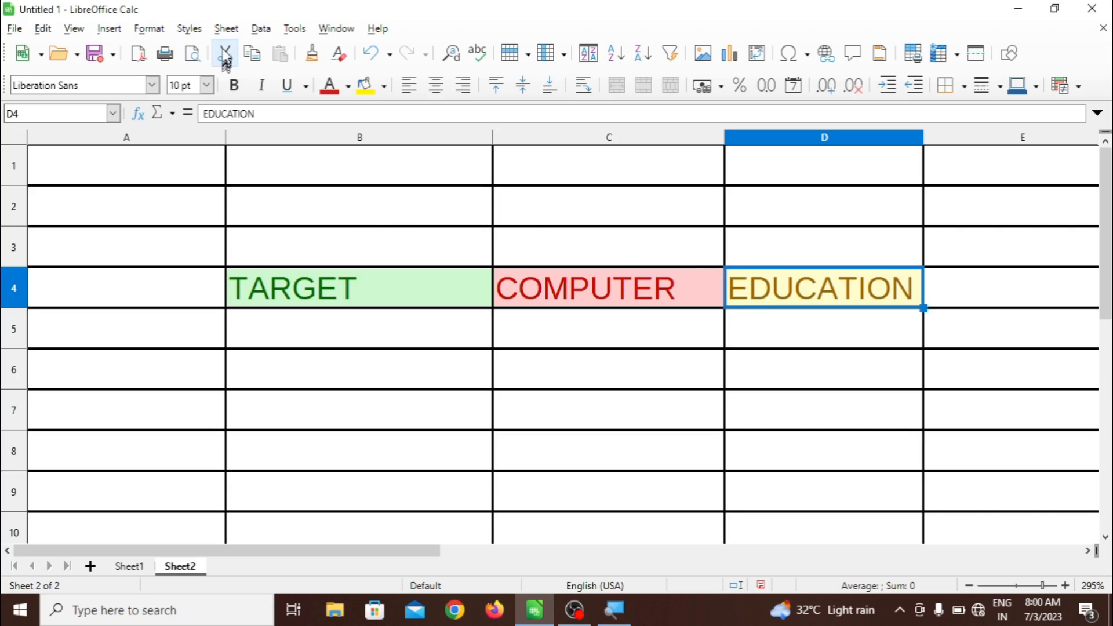
click(196, 32)
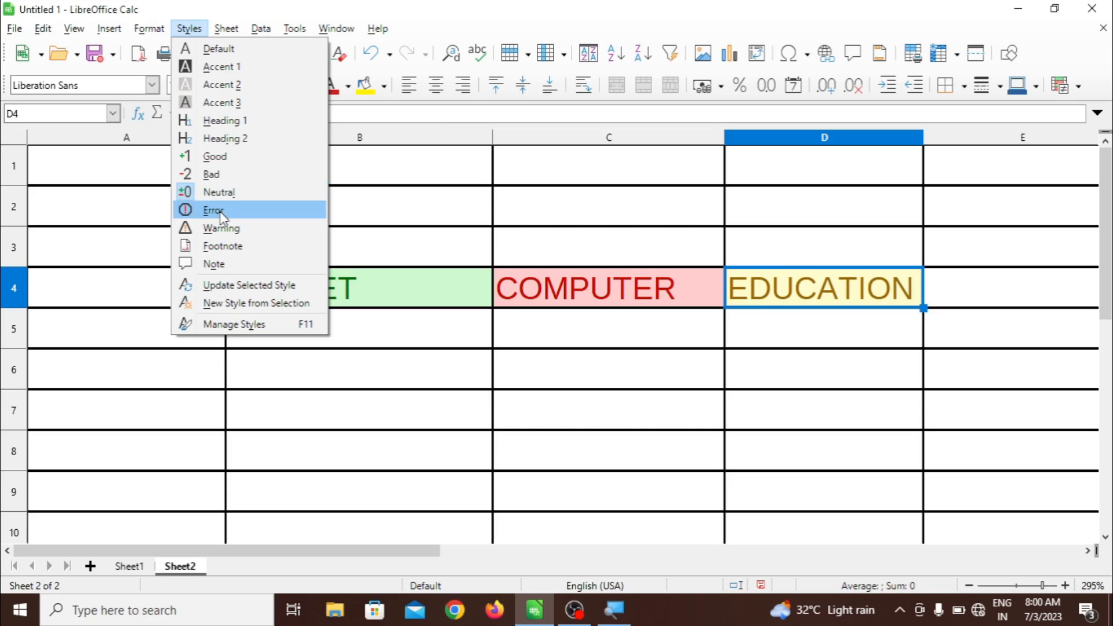
click(377, 355)
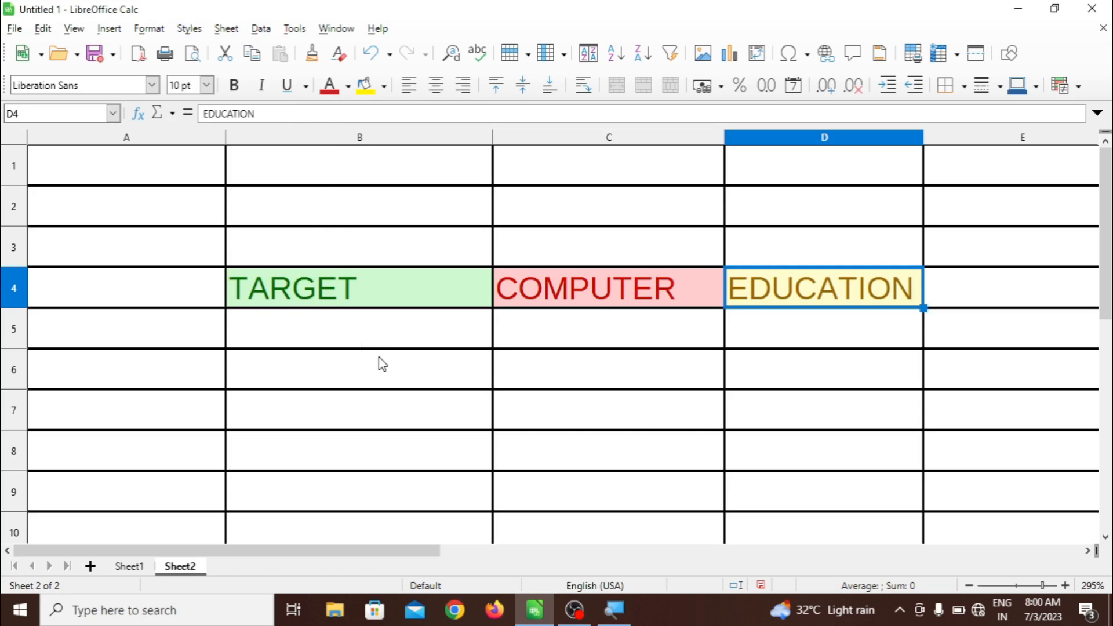
Append RW to the word in cell B4 so that it reads TARGETRW
click(345, 304)
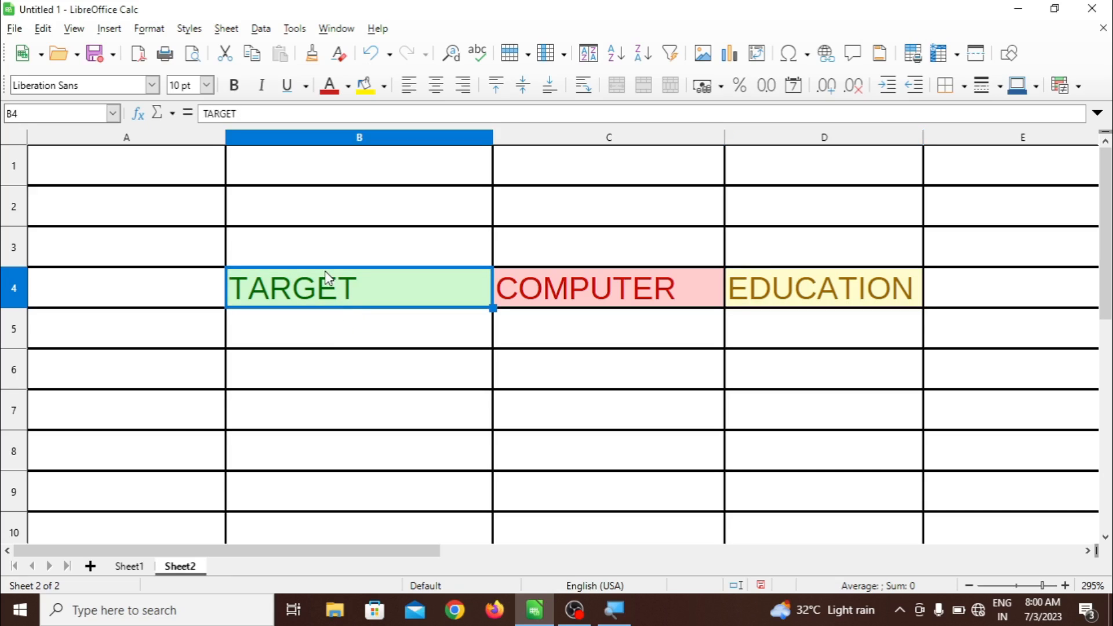
key(F1)
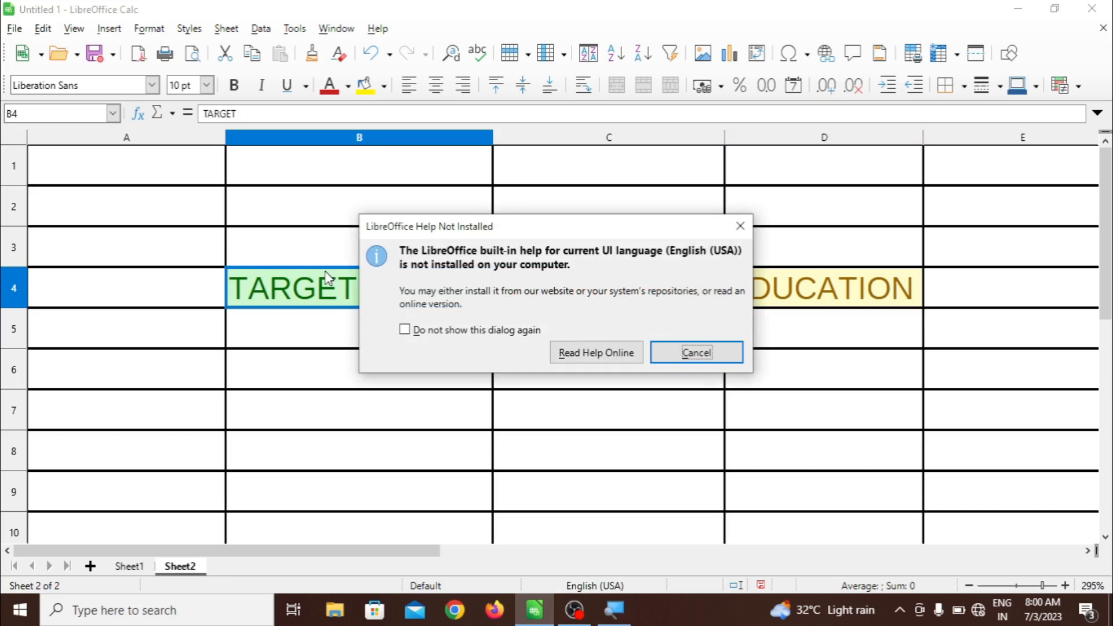
click(678, 364)
key(F2)
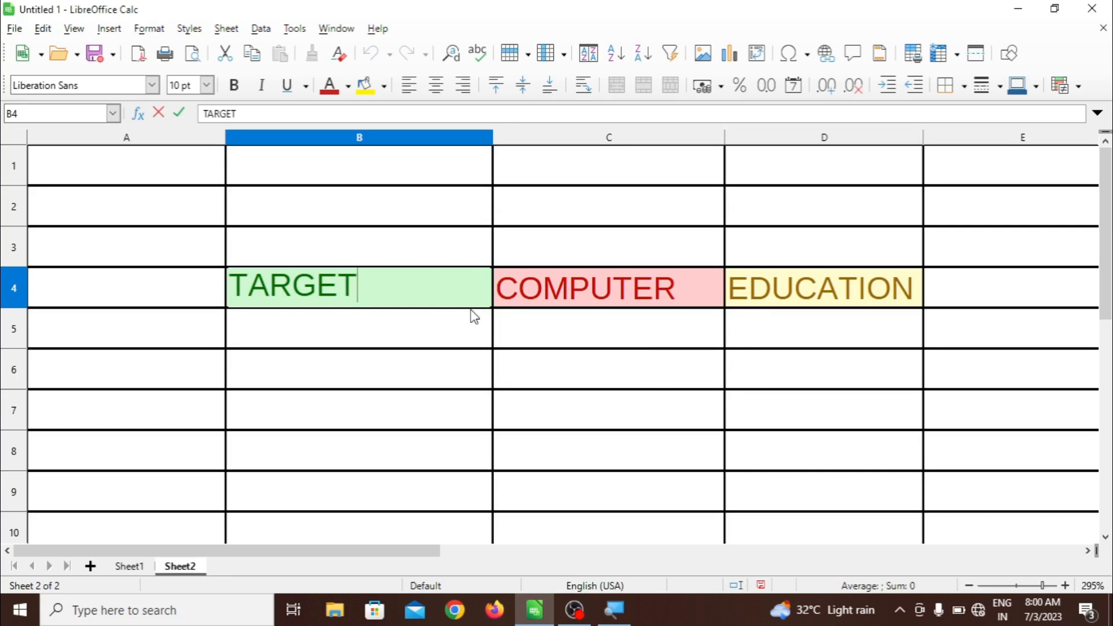
text(RW)
click(444, 320)
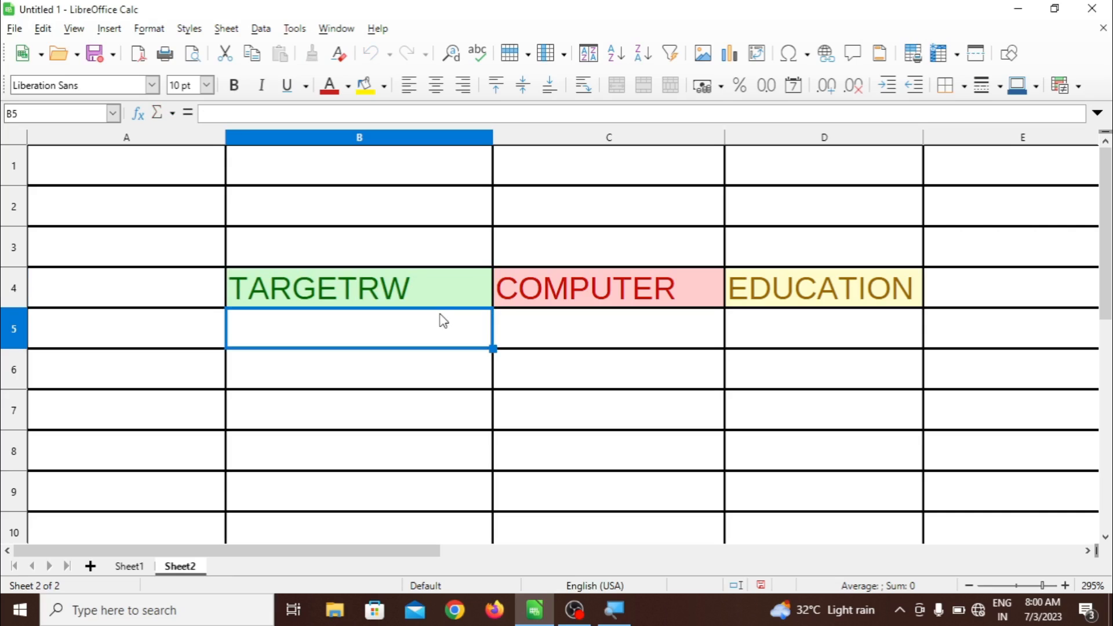
Apply the Error cell style to cell B4 containing TARGETRW
click(433, 295)
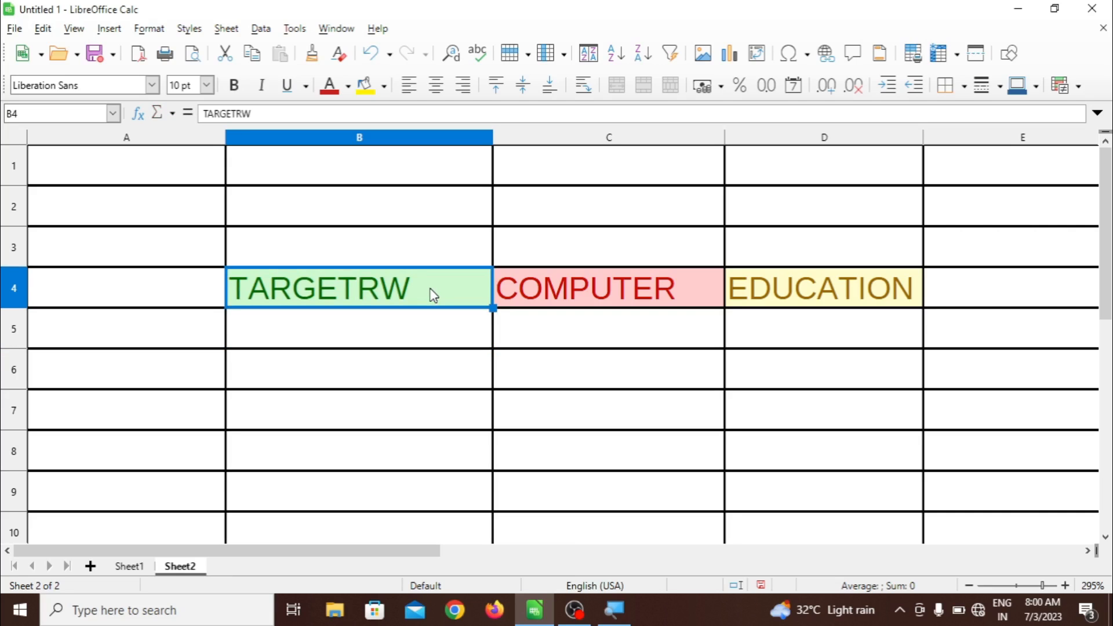
click(196, 33)
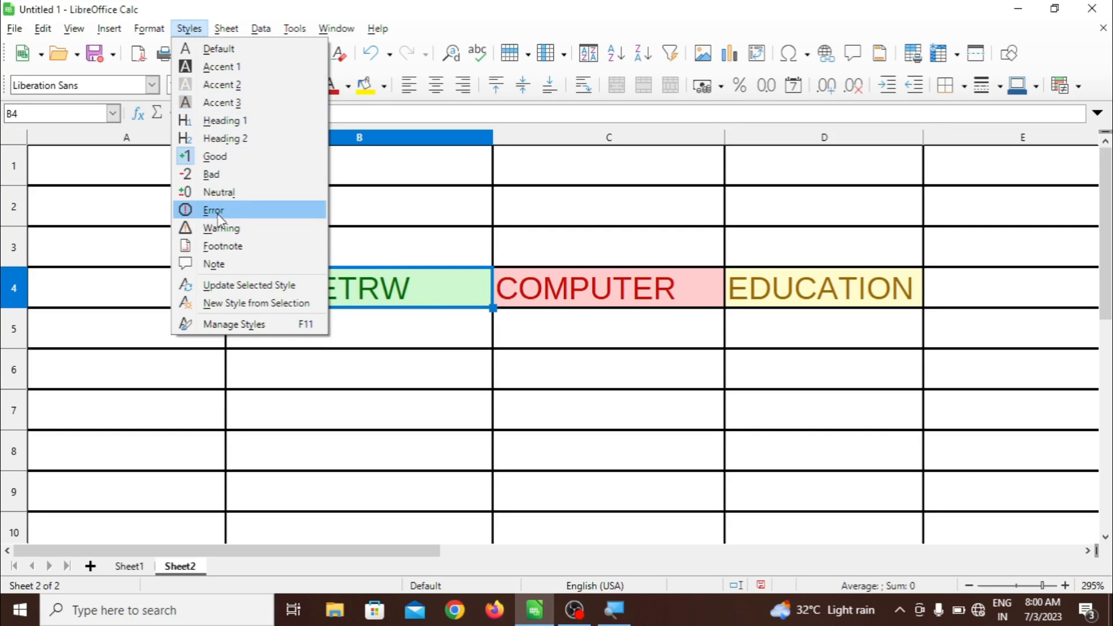
key(Escape)
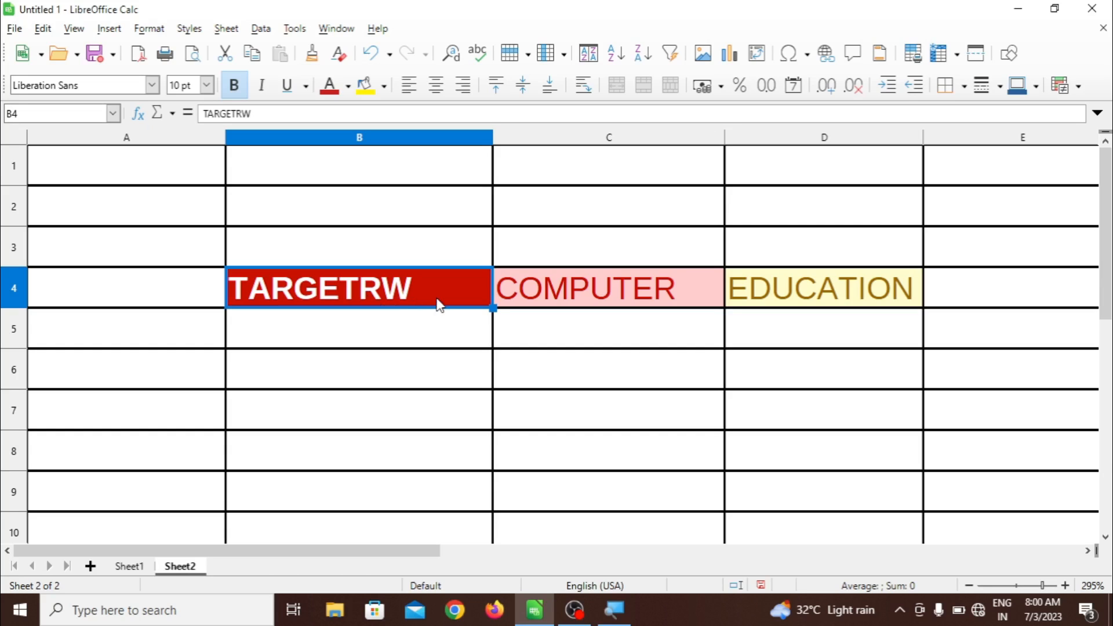
Apply the Warning cell style to the empty cell B5 below TARGETRW
click(430, 323)
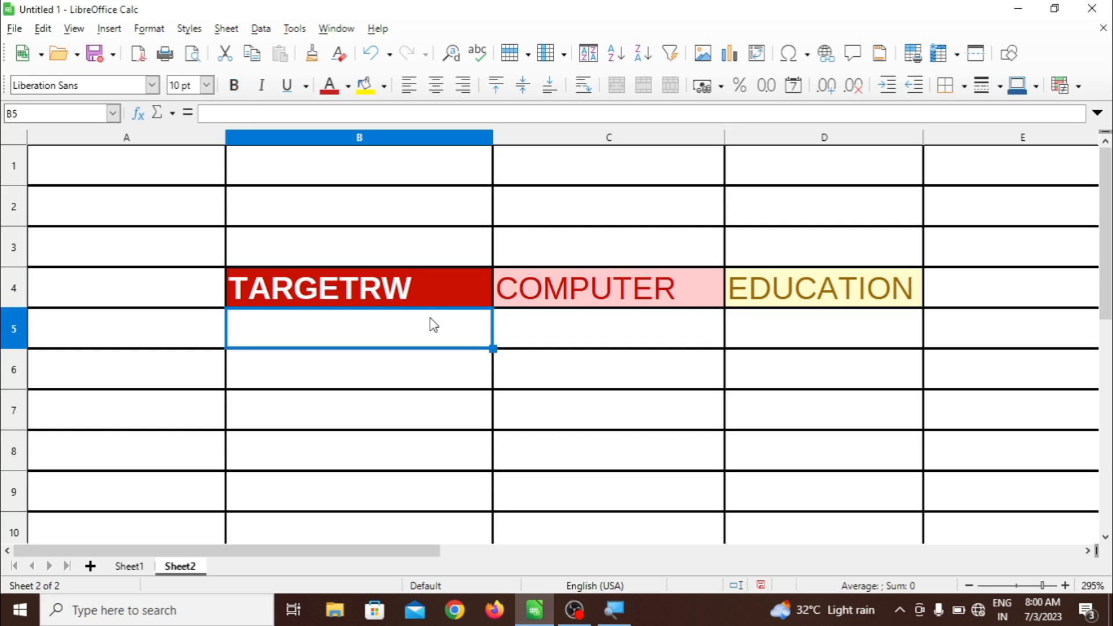
click(189, 28)
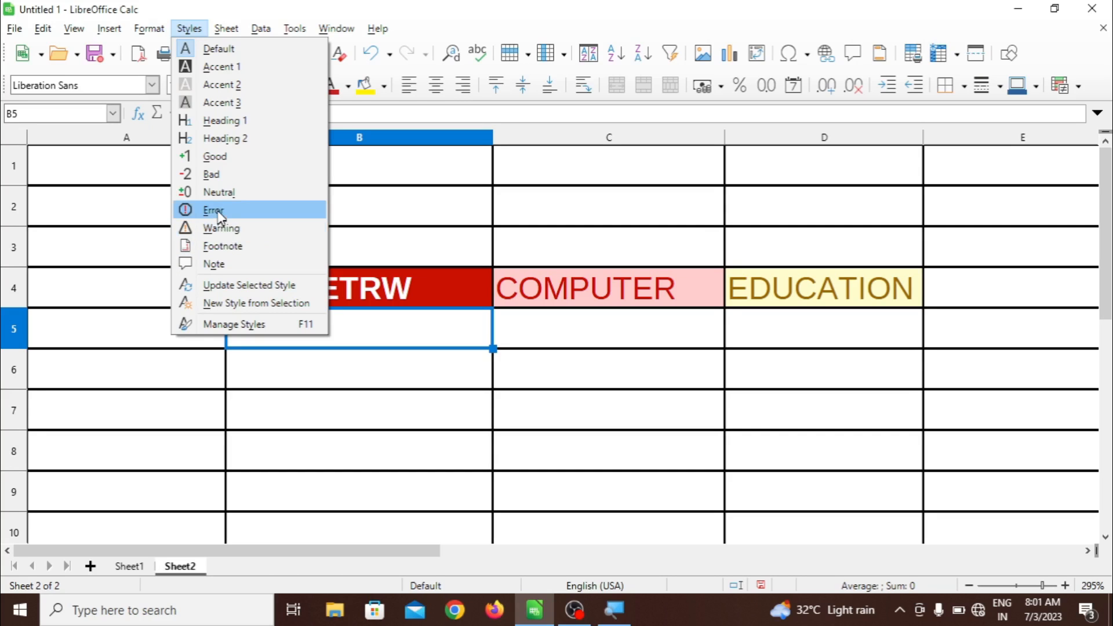
click(221, 229)
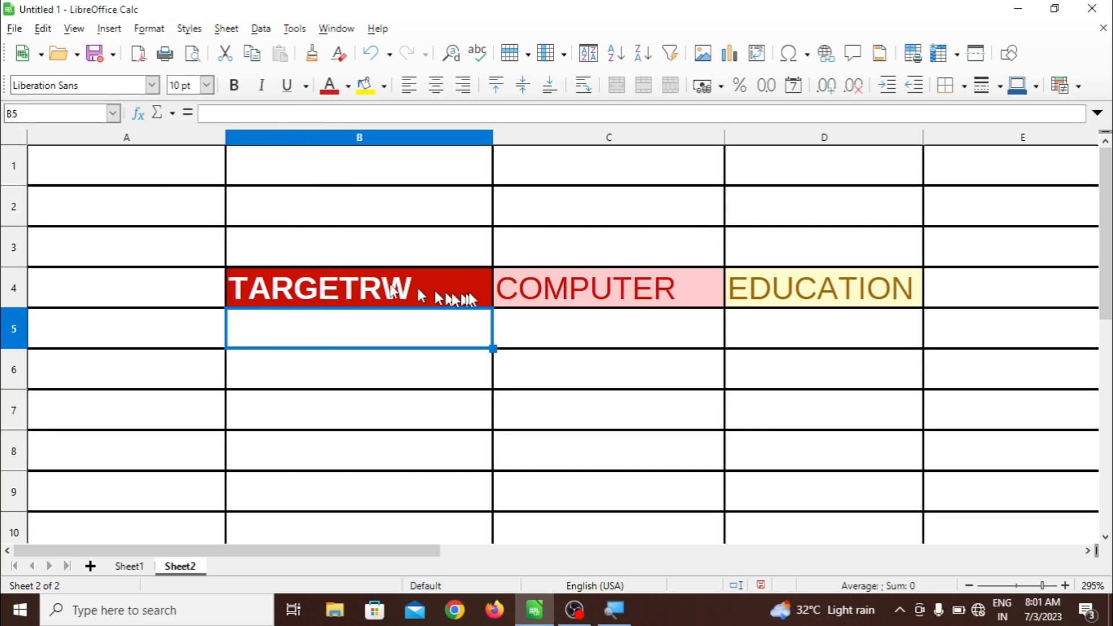
Apply the Warning cell style to cell C4 containing COMPUTER
click(521, 289)
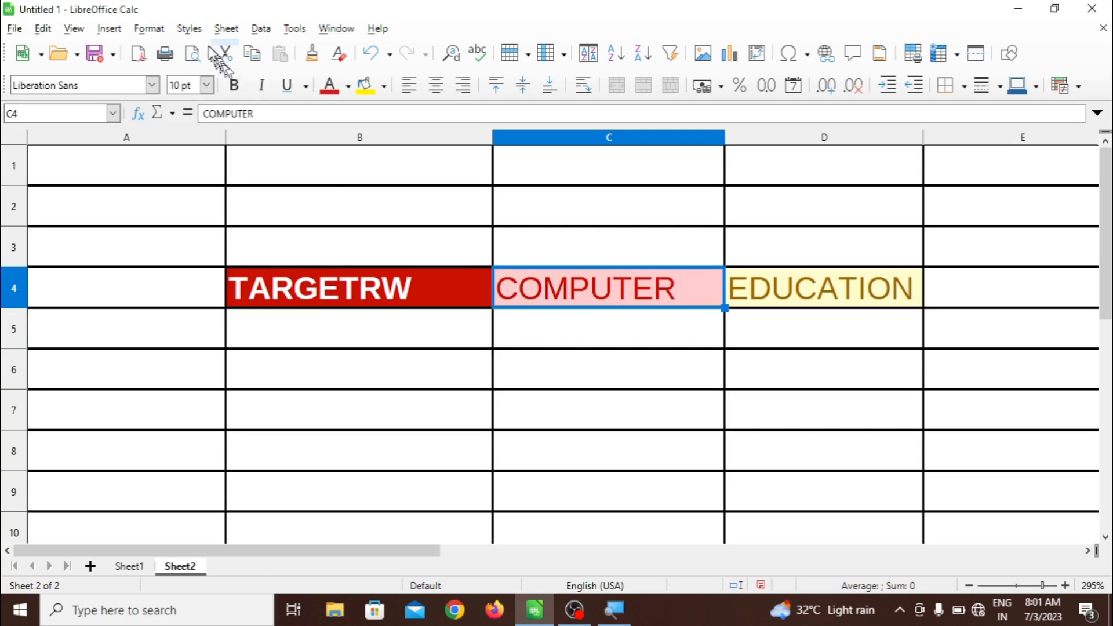
click(197, 31)
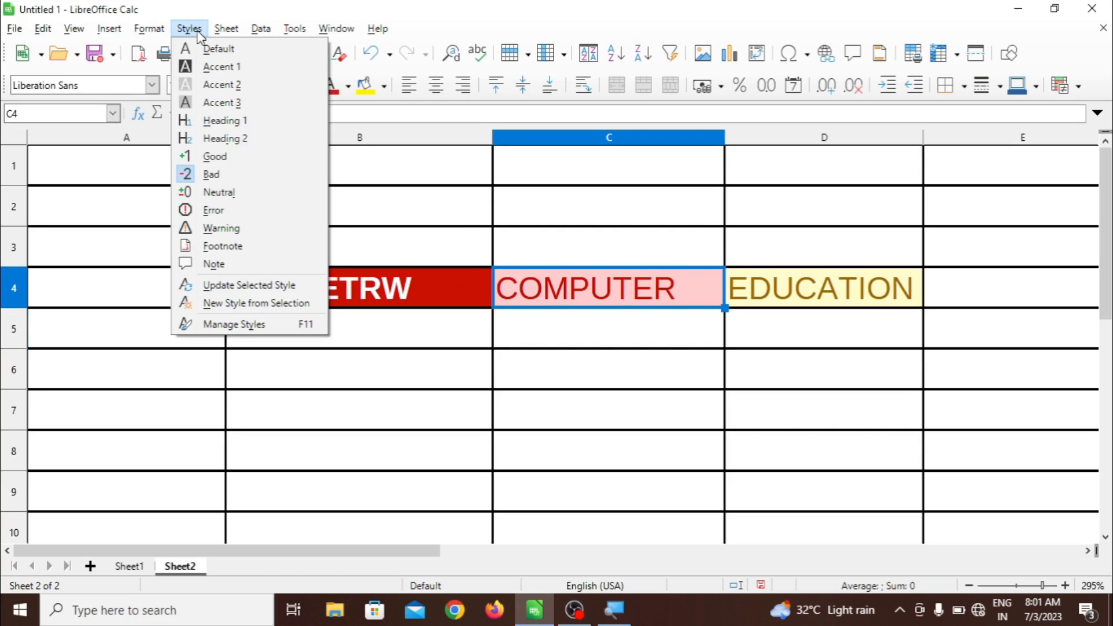
click(234, 232)
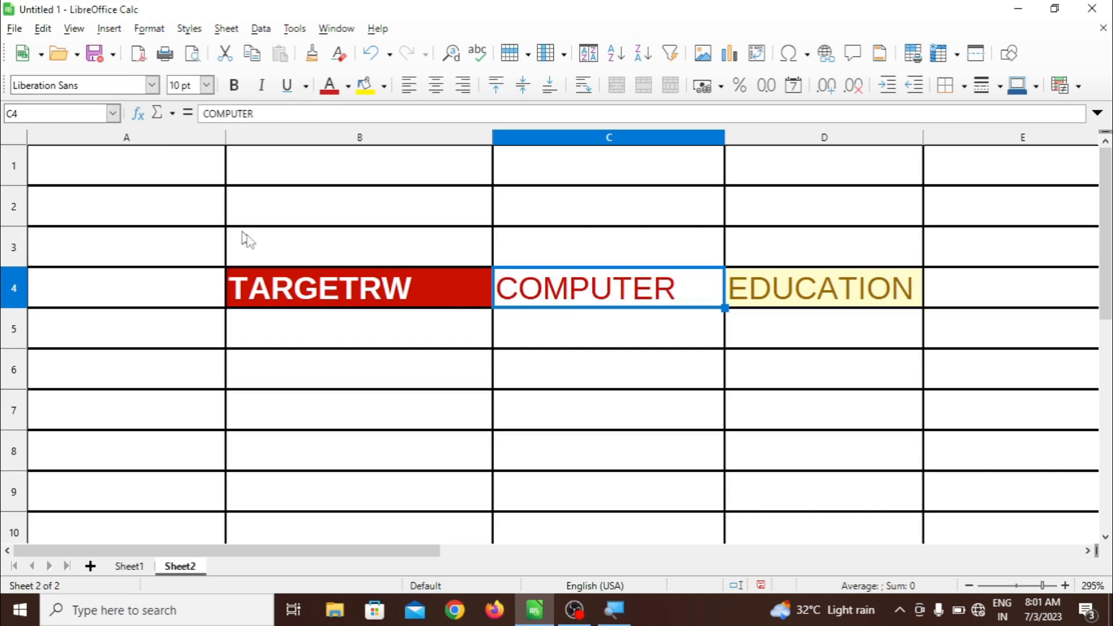
click(513, 335)
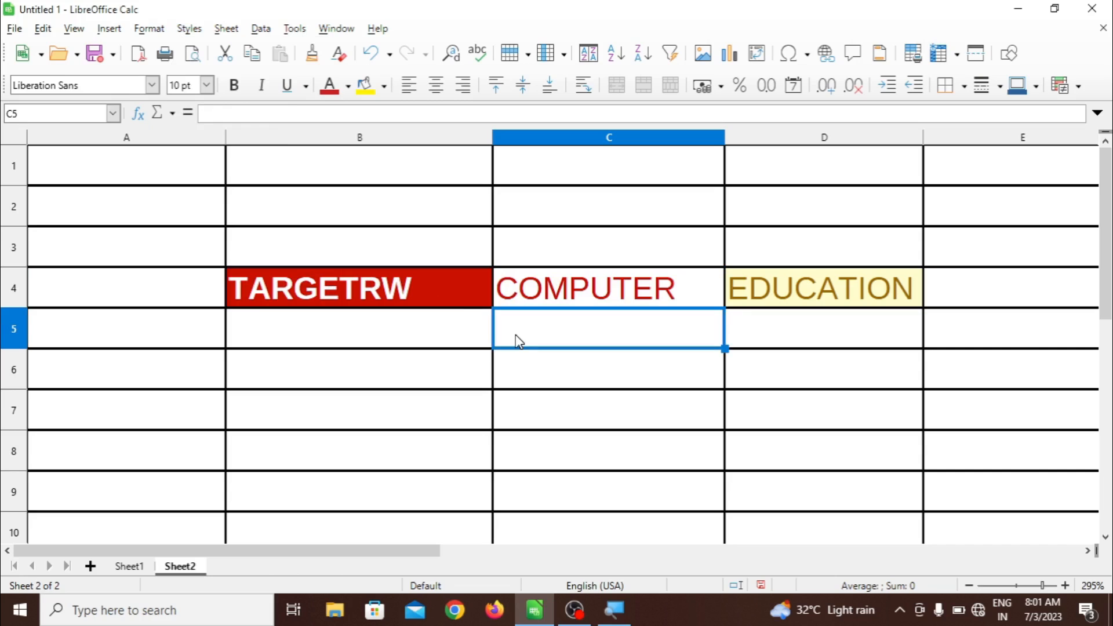
Enter the sample word WEREWRW in cell B6 and reselect that cell
click(384, 372)
text(WEREWRW)
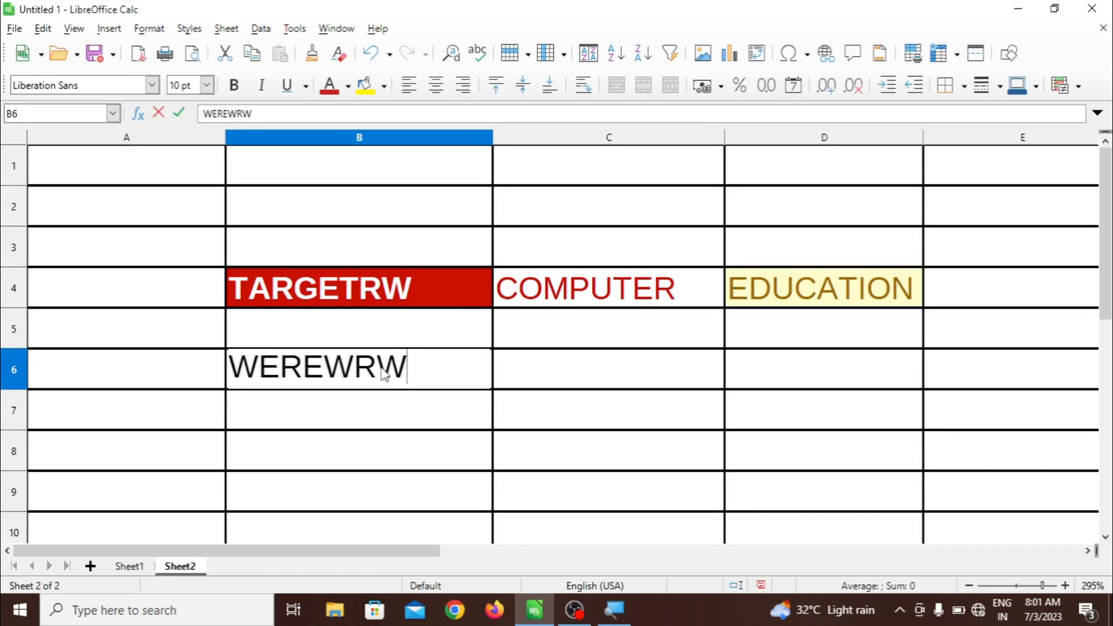
click(380, 418)
click(378, 374)
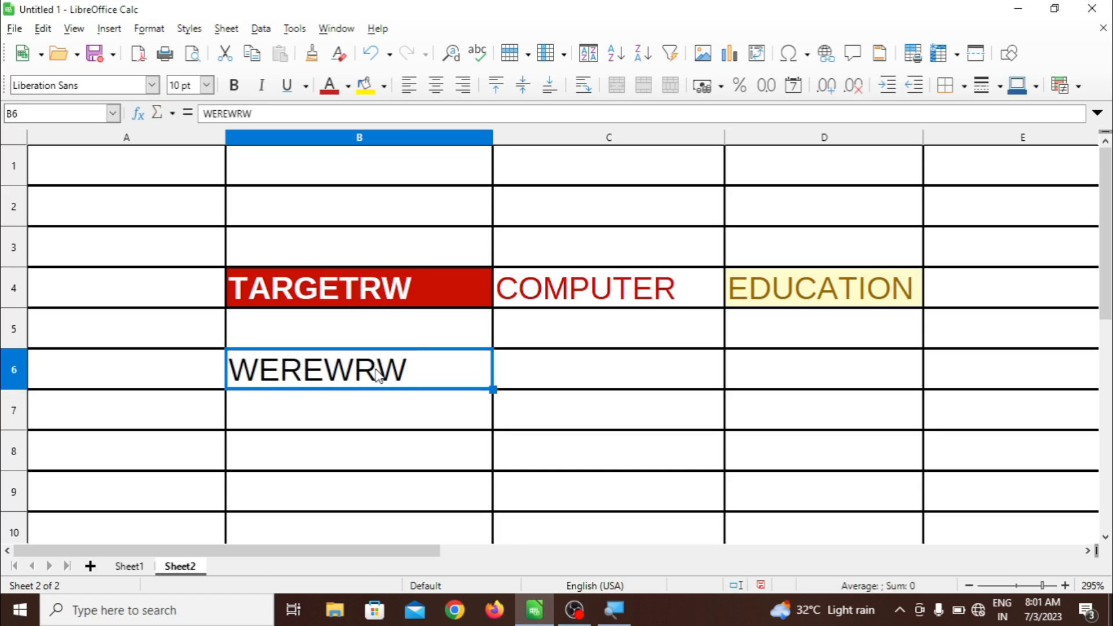
Try the Warning cell style and the Footnote cell style on cell B6 containing WEREWRW
click(191, 29)
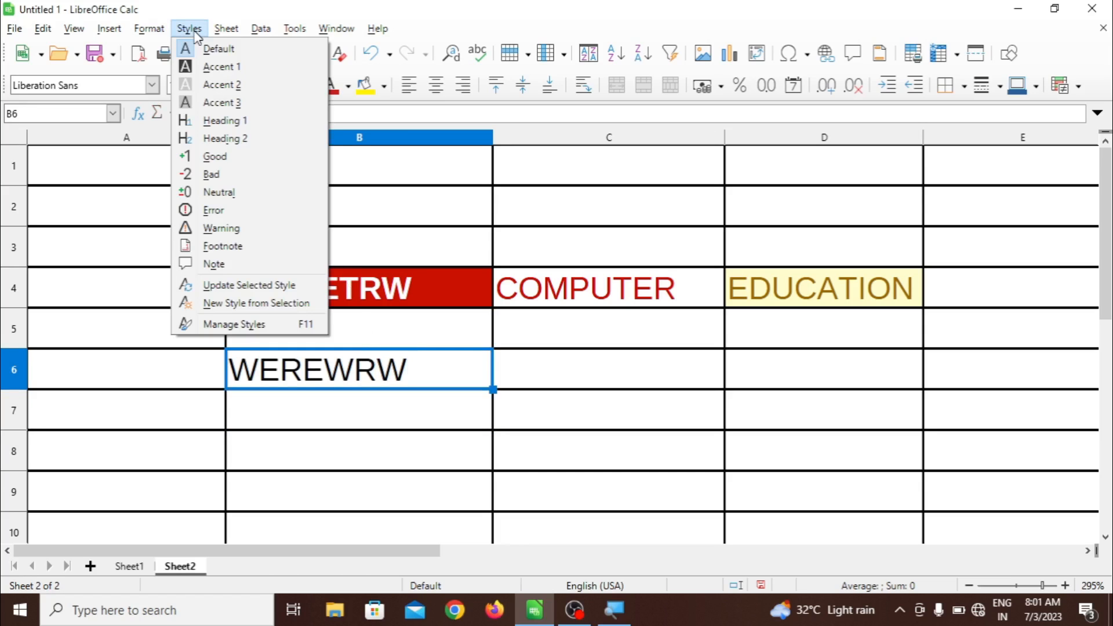
click(232, 228)
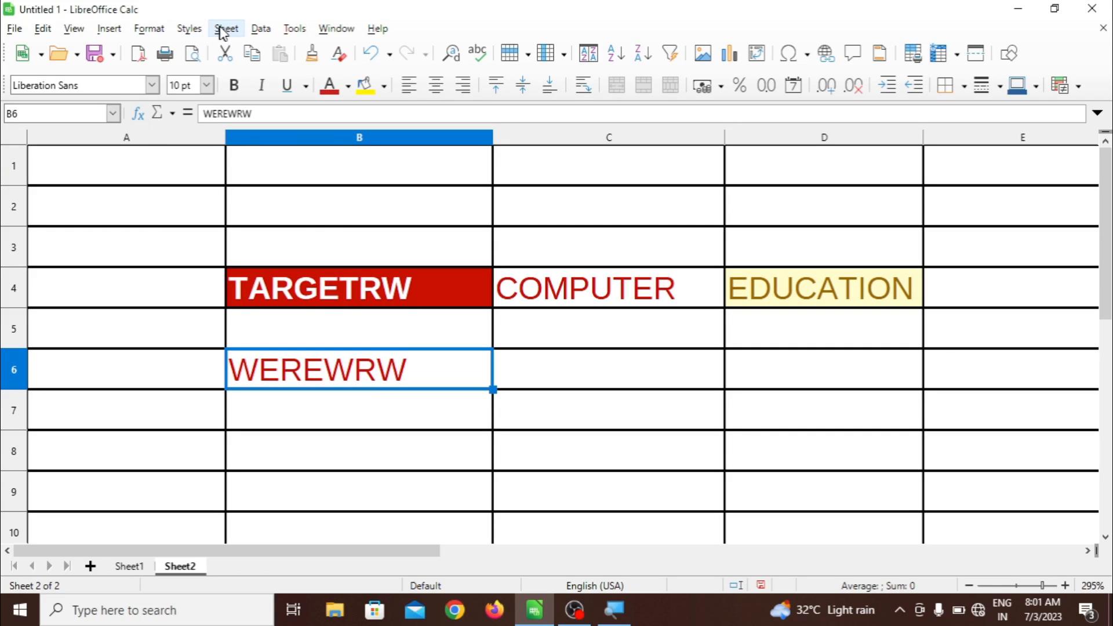
click(189, 28)
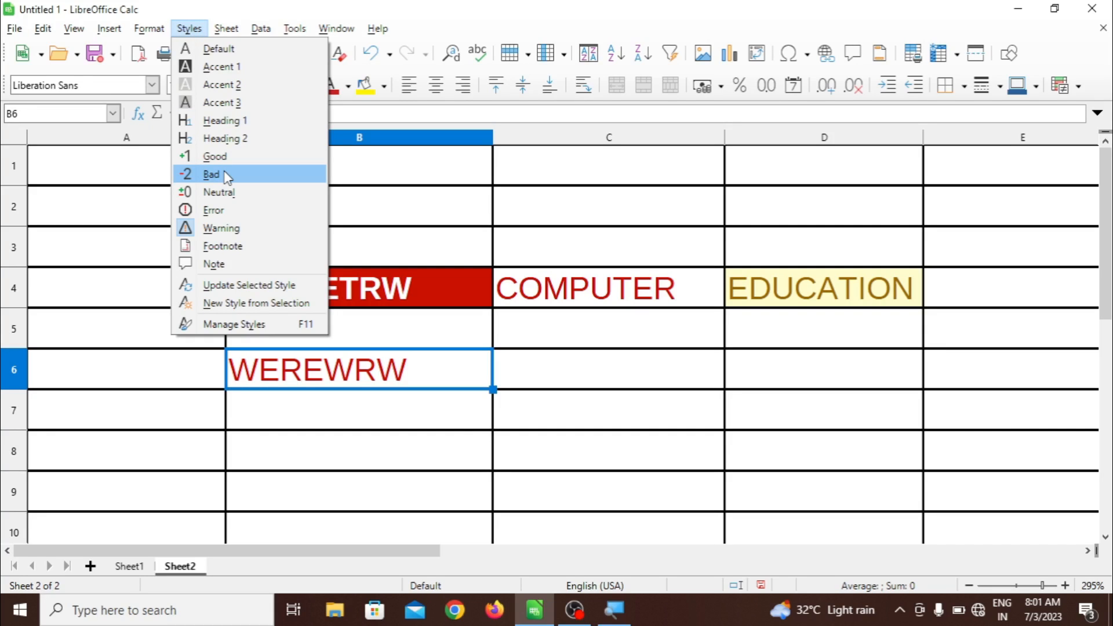
click(227, 248)
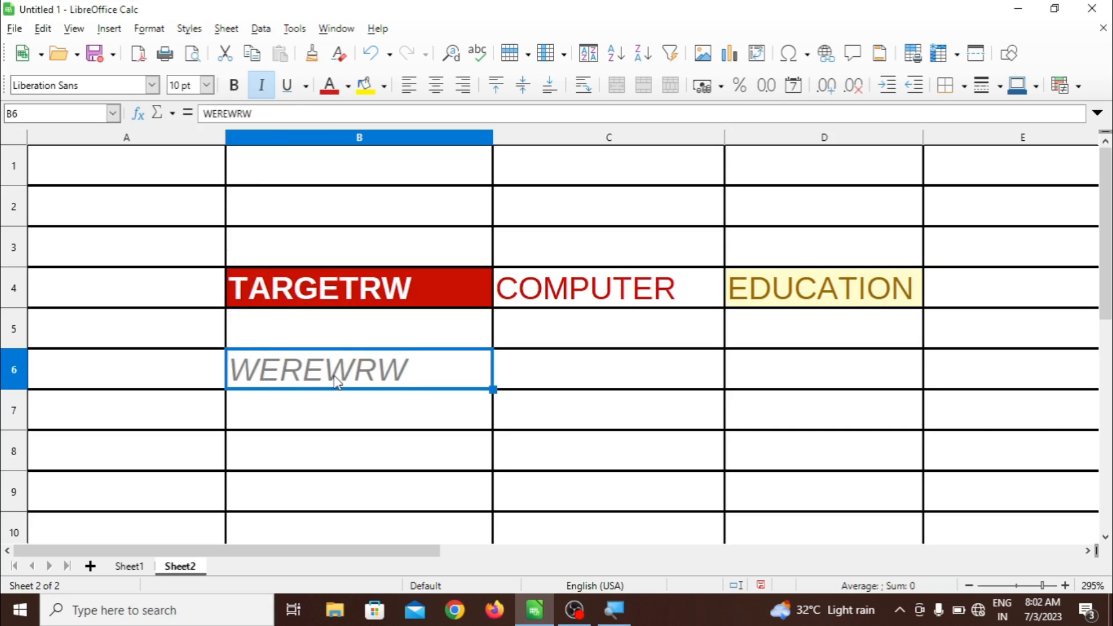
click(340, 409)
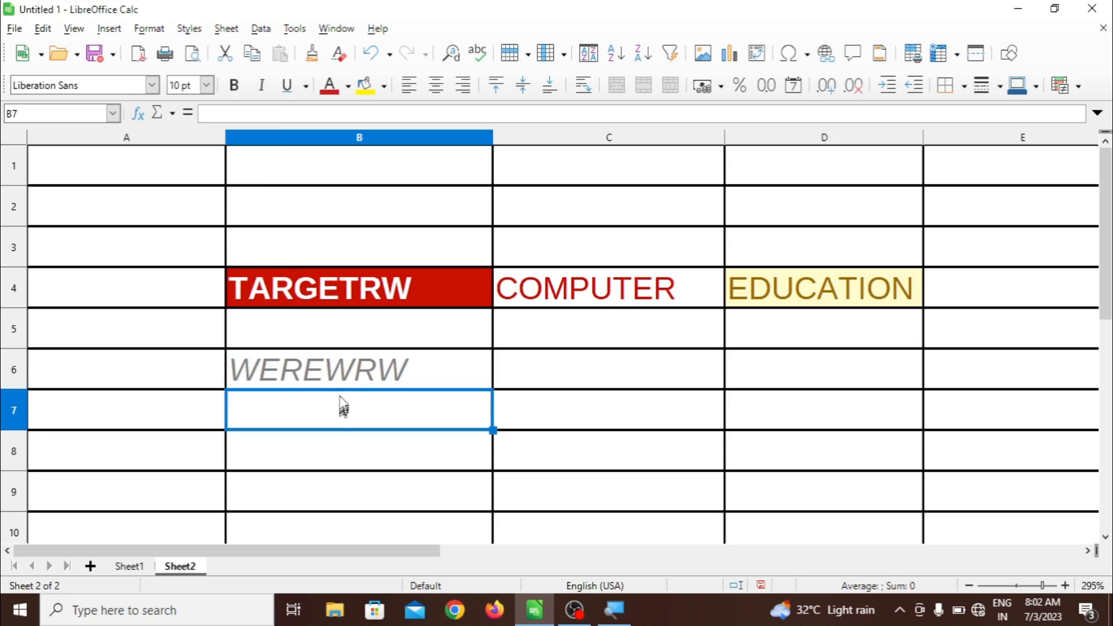
Apply the Note cell style to cell B6 containing WEREWRW
click(338, 380)
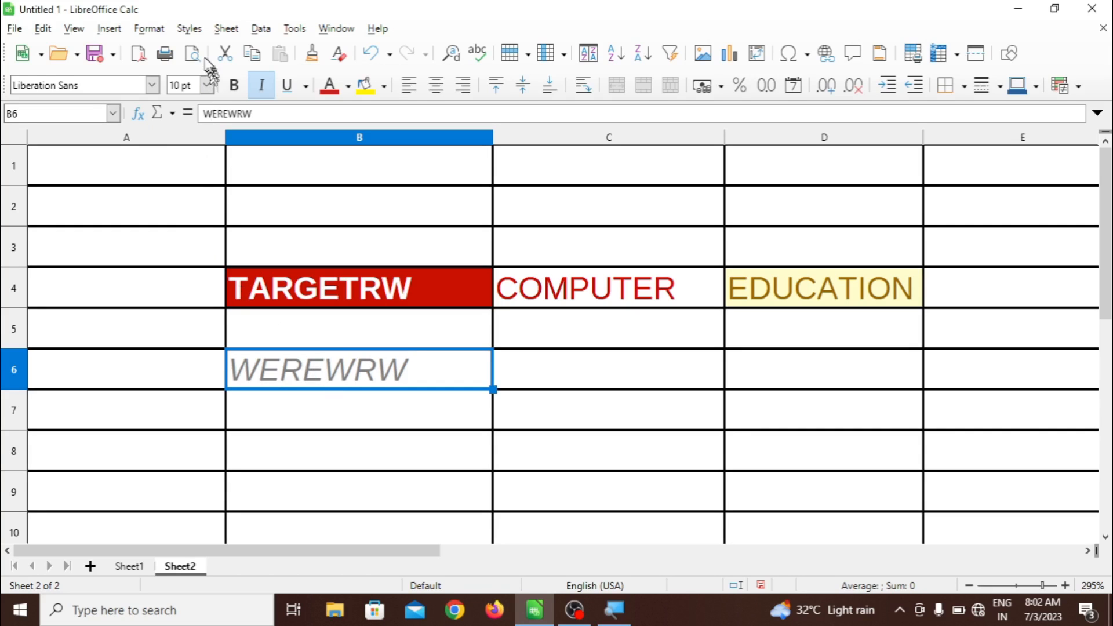
click(193, 32)
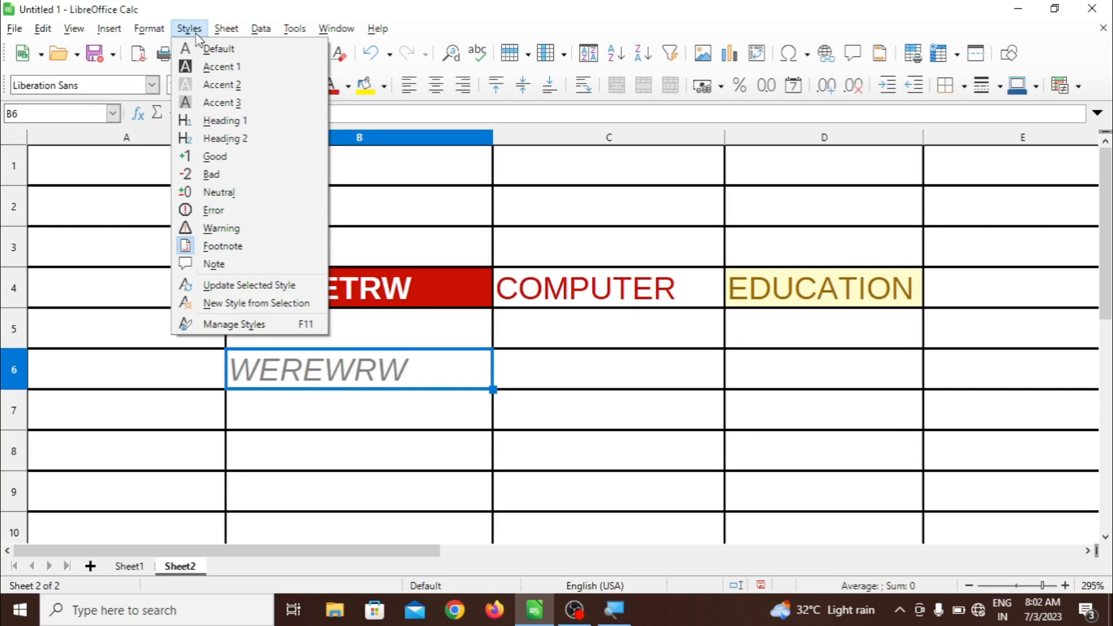
click(214, 264)
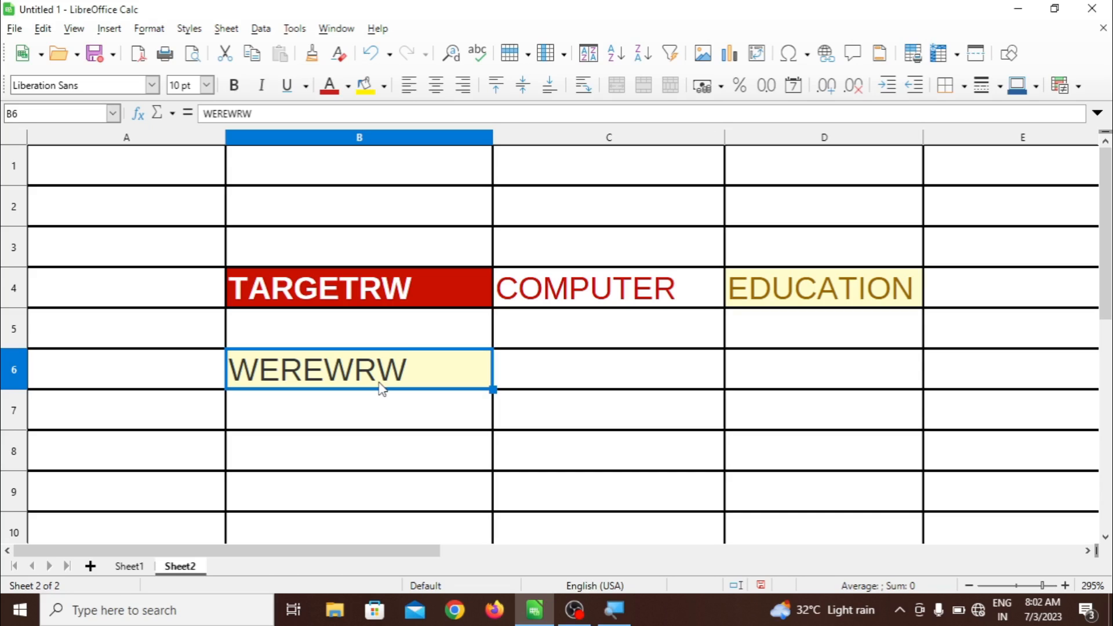
Apply the Warning cell style to cell B4 containing TARGETRW and update that style from the cell's formatting
click(364, 288)
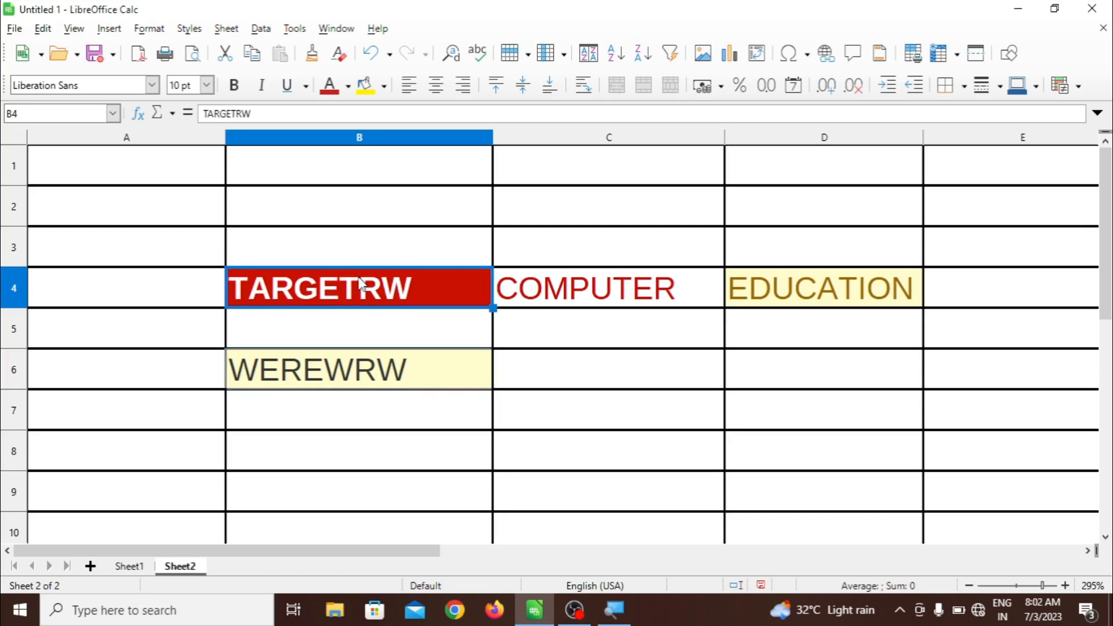
click(189, 28)
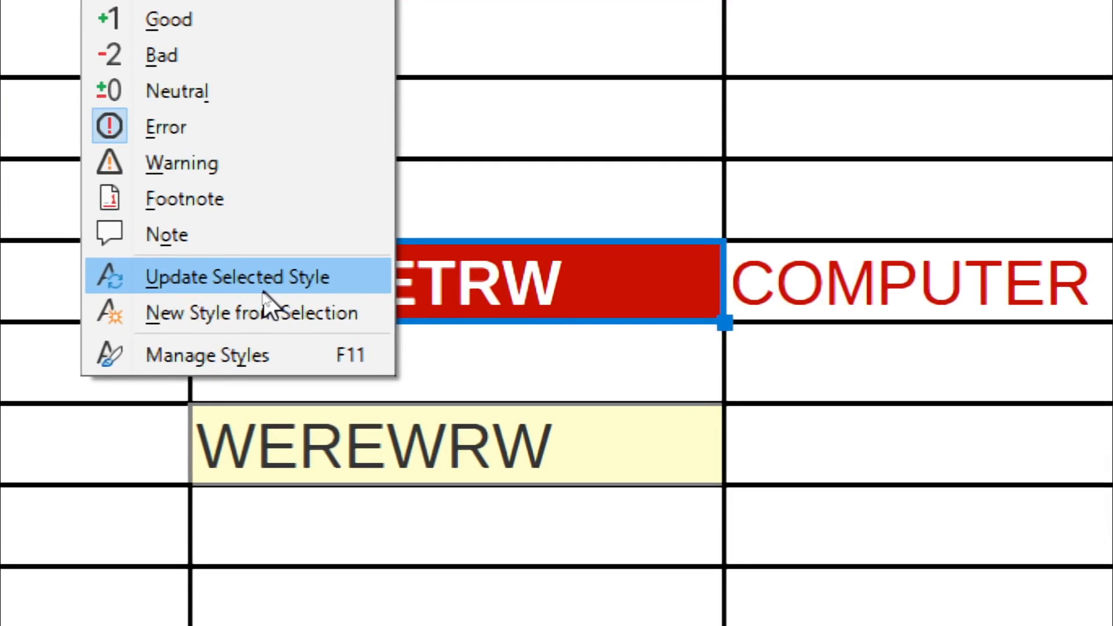
click(224, 169)
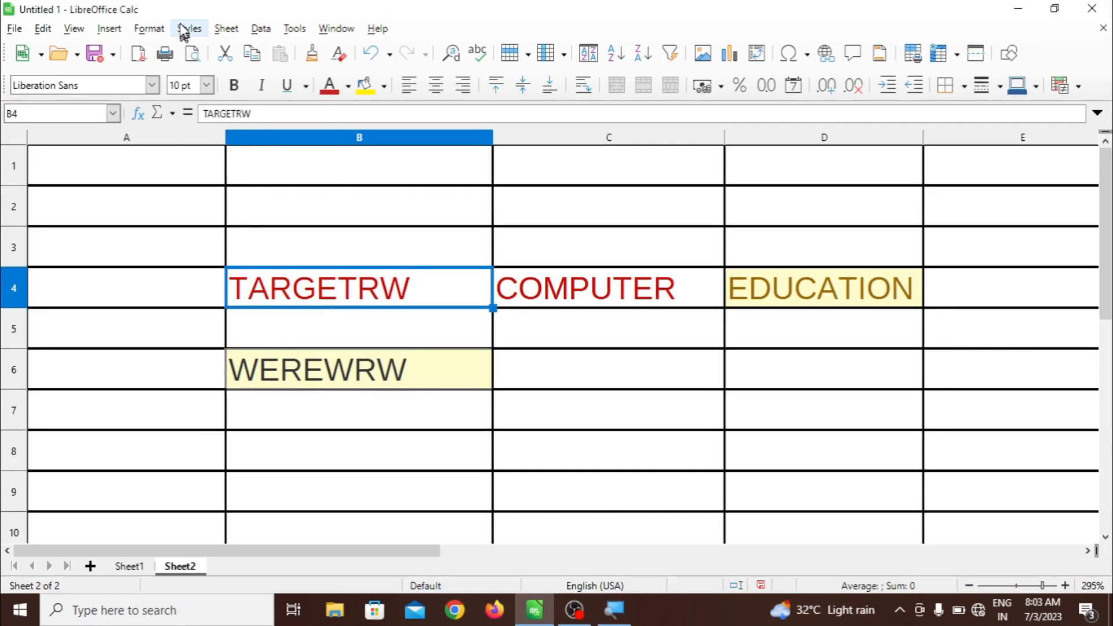
click(184, 32)
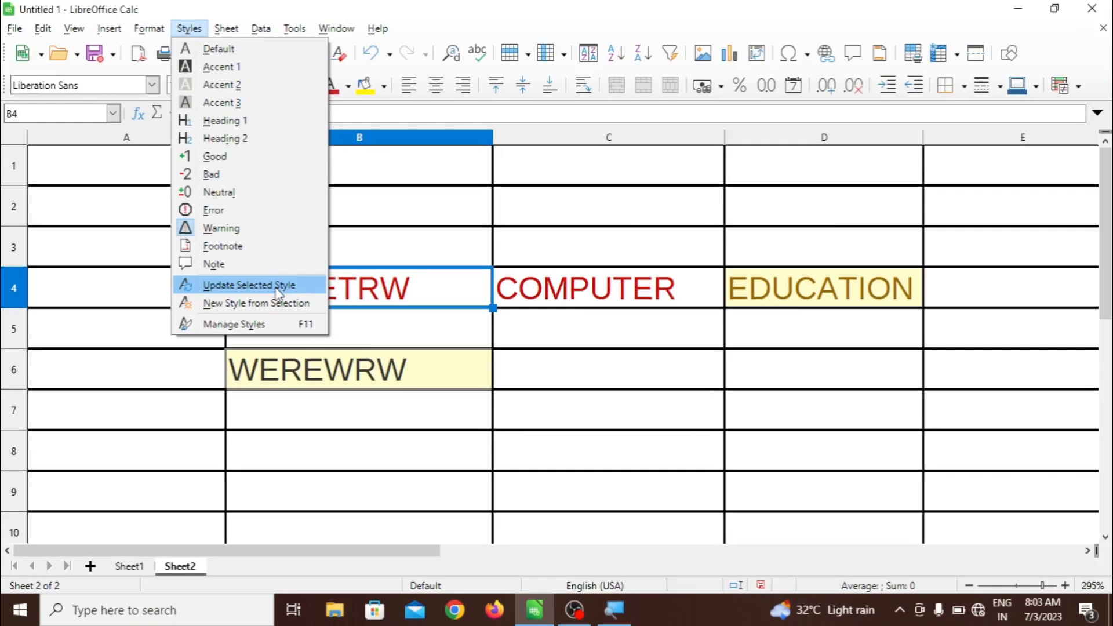
click(307, 290)
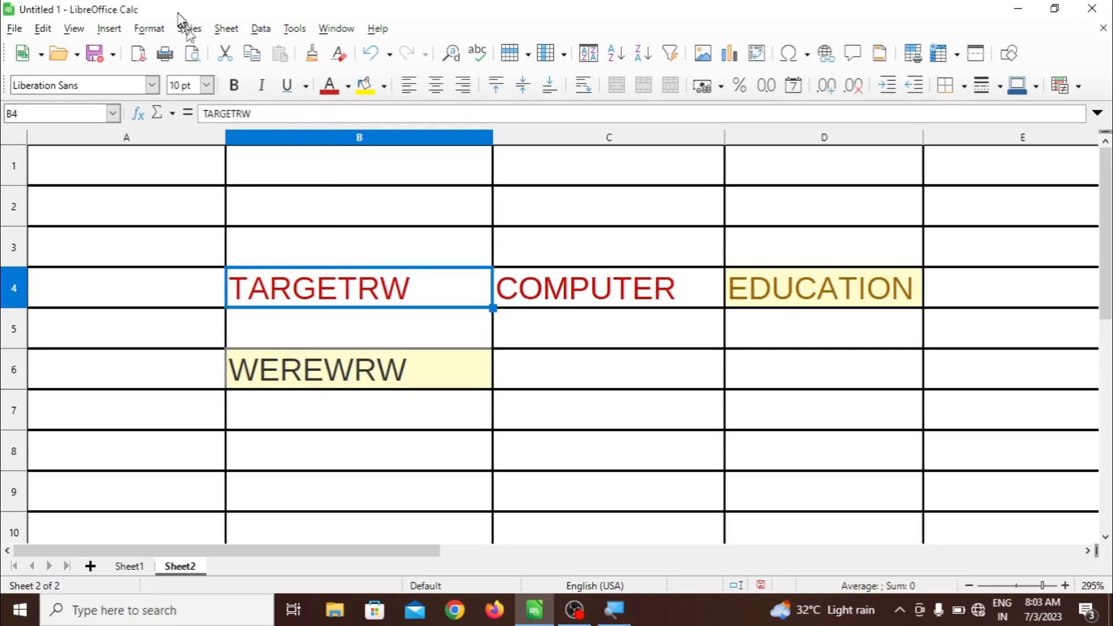
Create a new cell style named TARGET from the formatting of cell B4
click(189, 29)
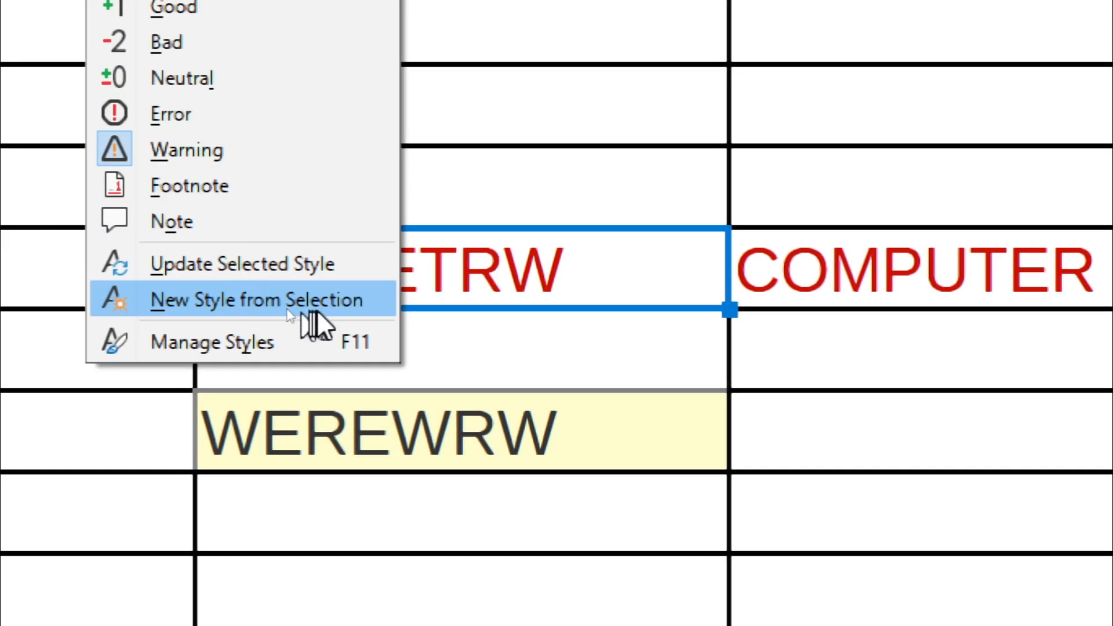
click(226, 300)
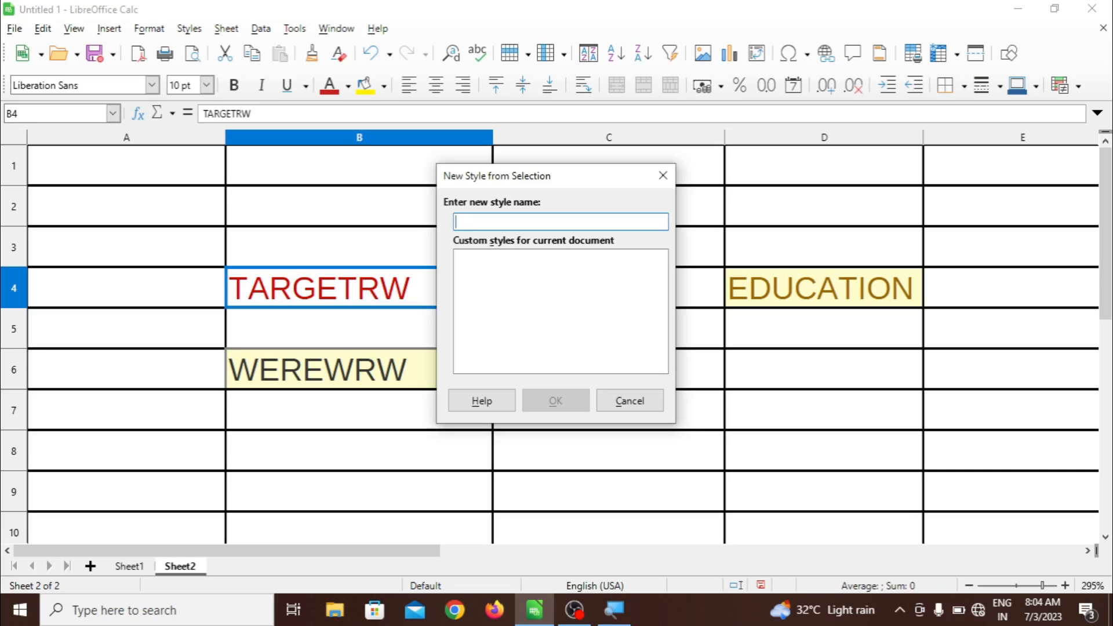
text(TARGET)
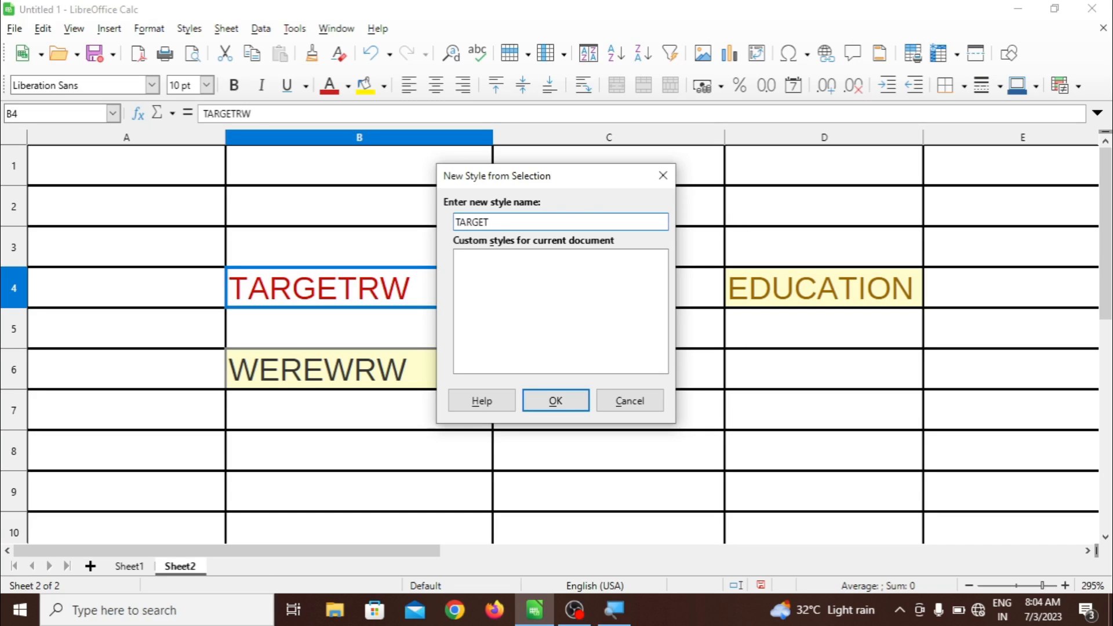
click(513, 264)
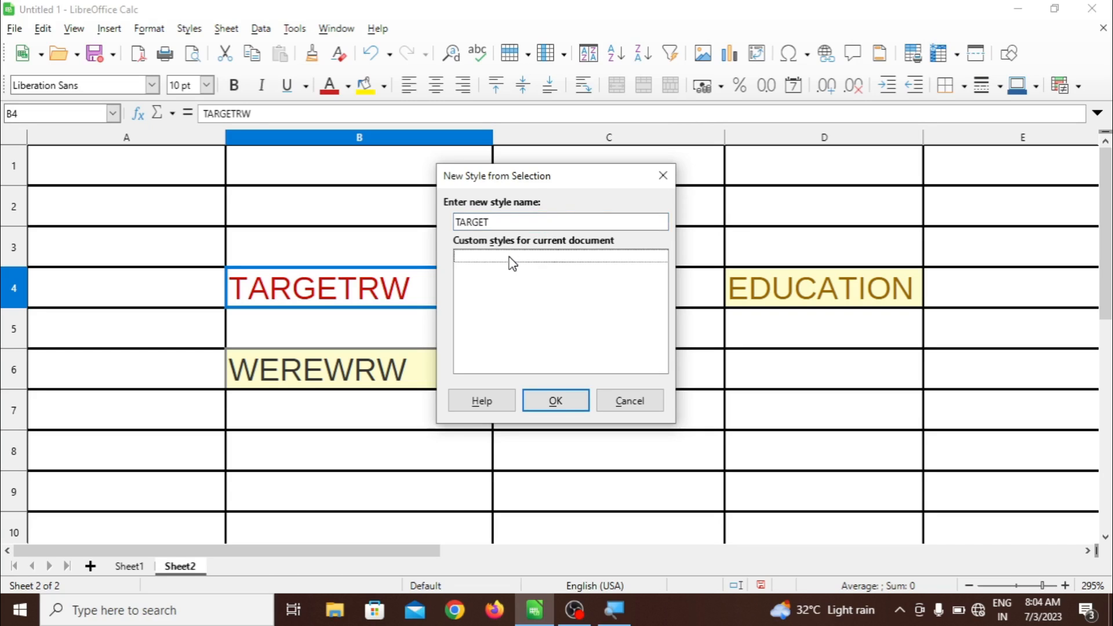
click(555, 400)
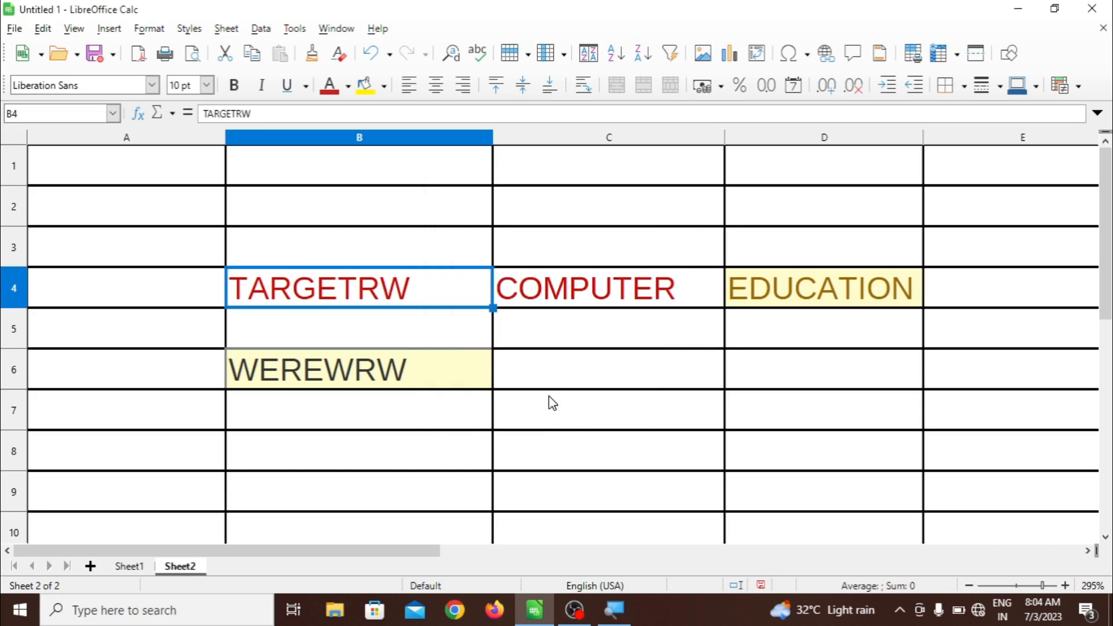
Examine the custom TARGET style in the document's hierarchical cell style list and close the style manager
click(196, 30)
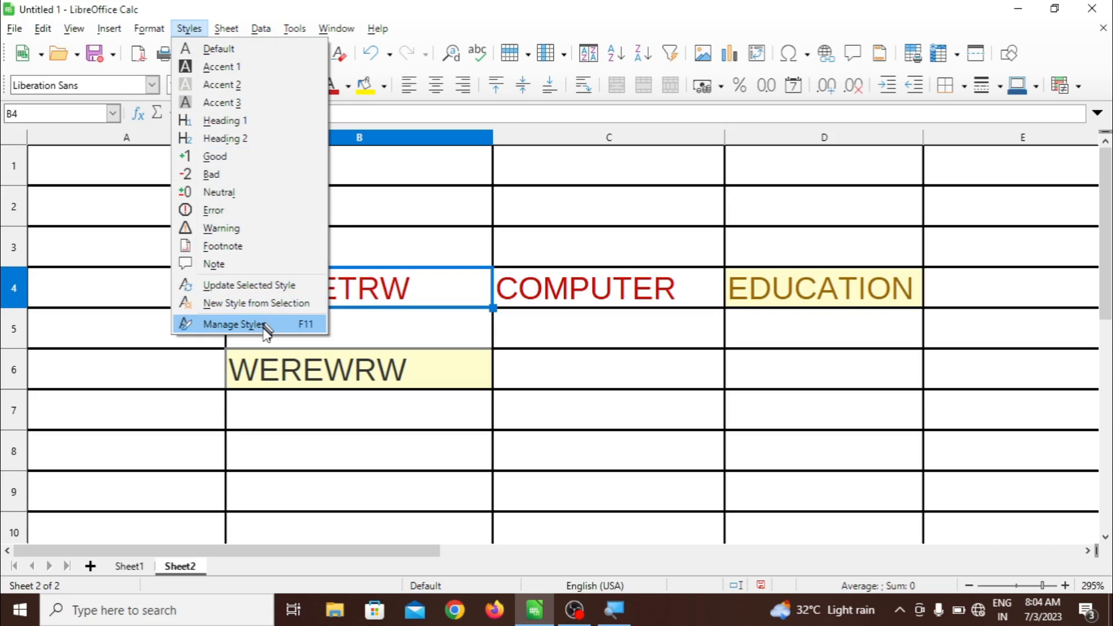
click(290, 325)
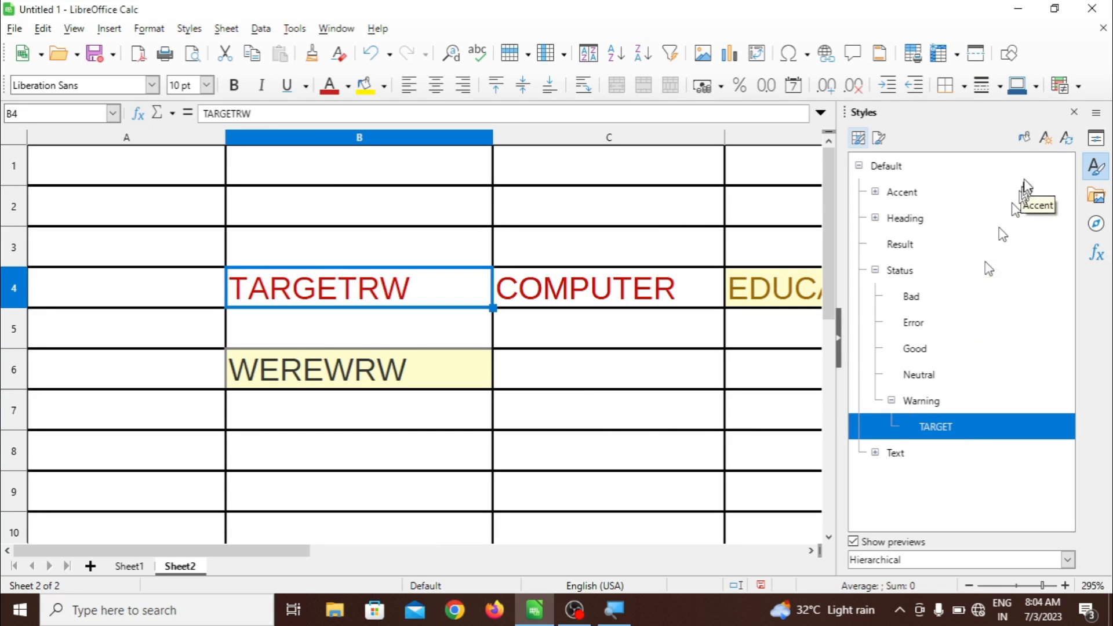
click(1071, 116)
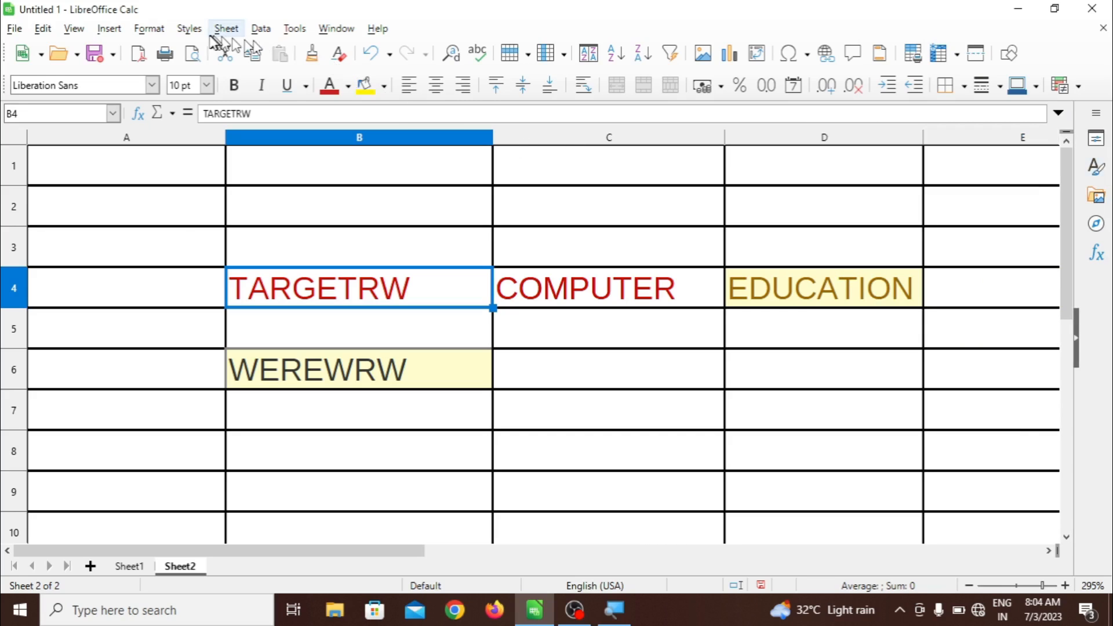
click(189, 29)
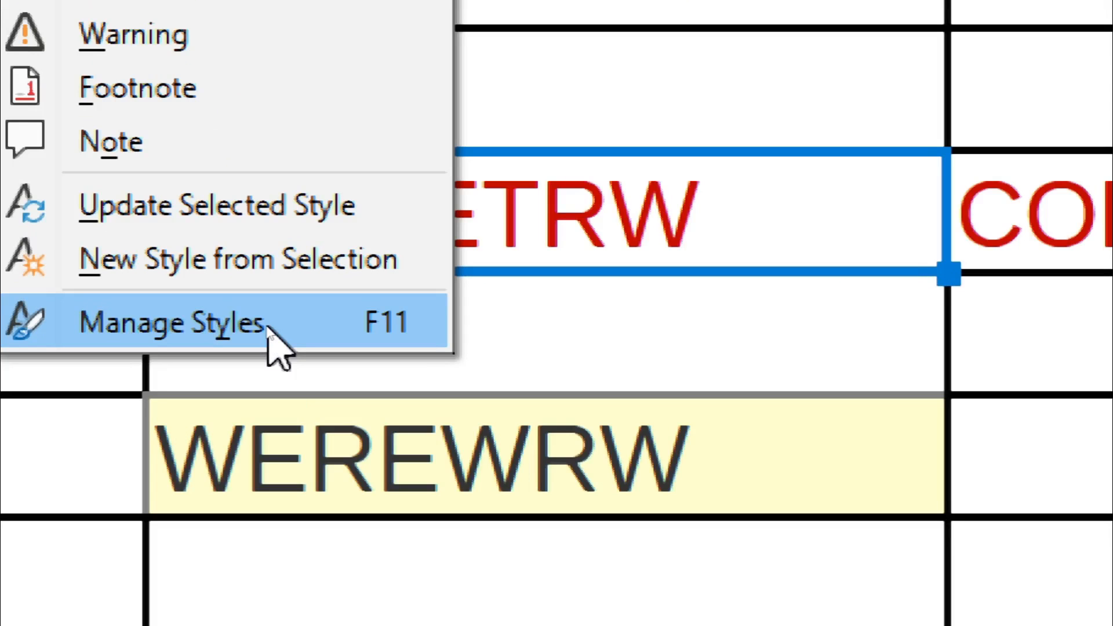
click(268, 329)
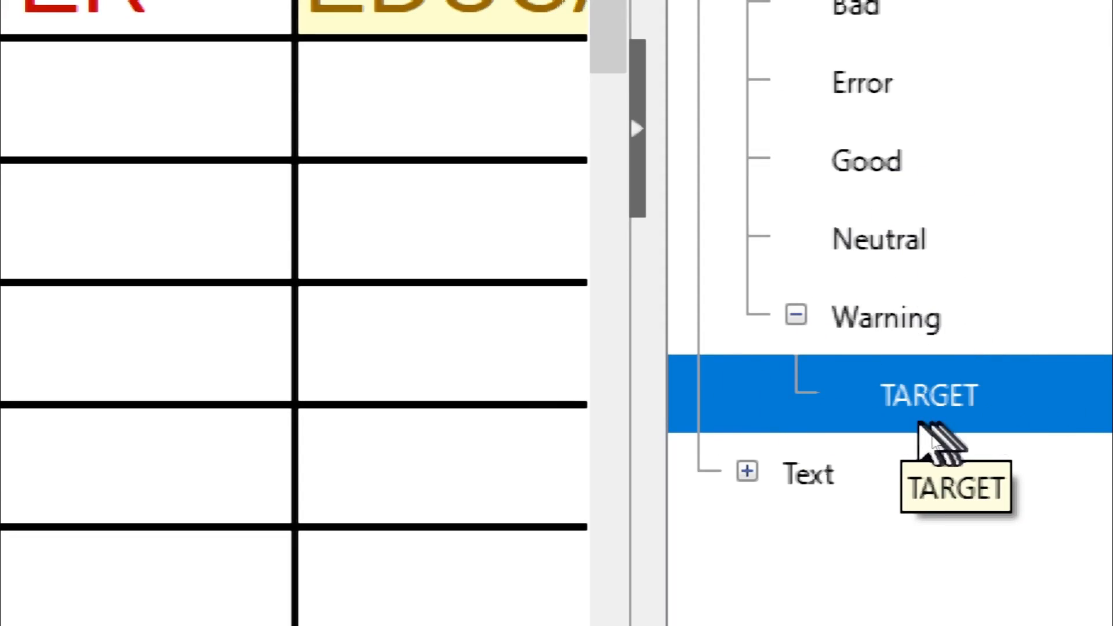
click(935, 413)
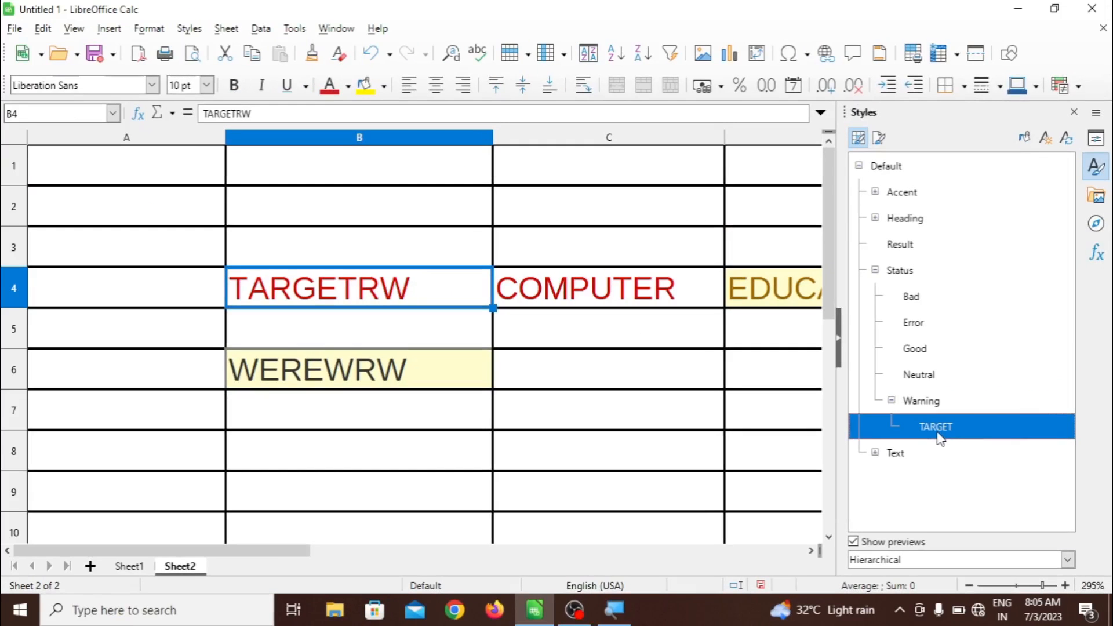
click(728, 412)
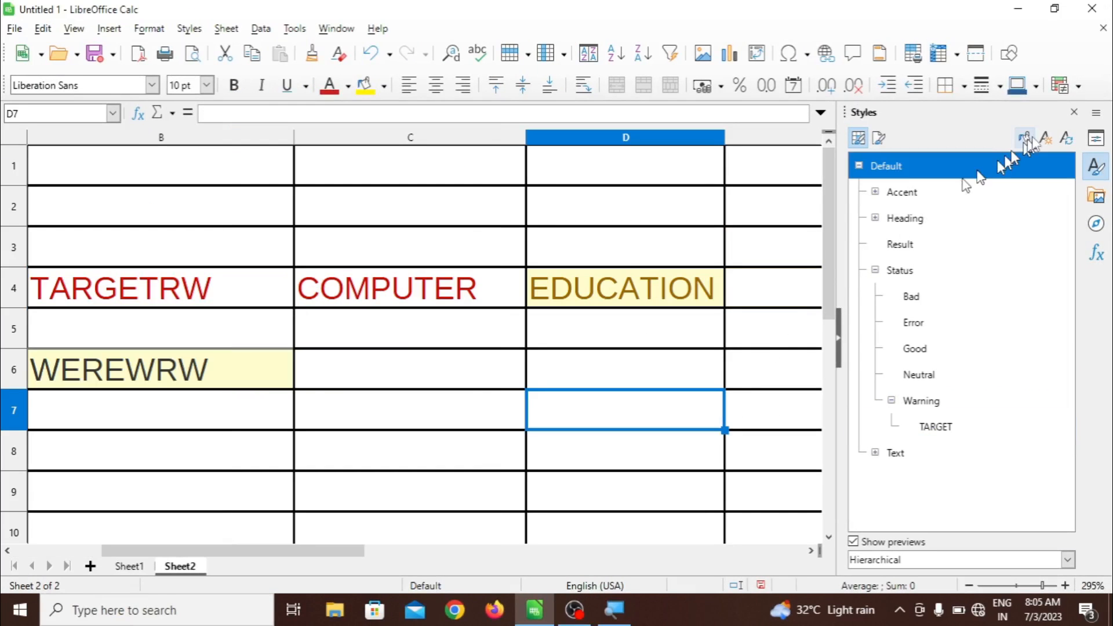
click(1074, 112)
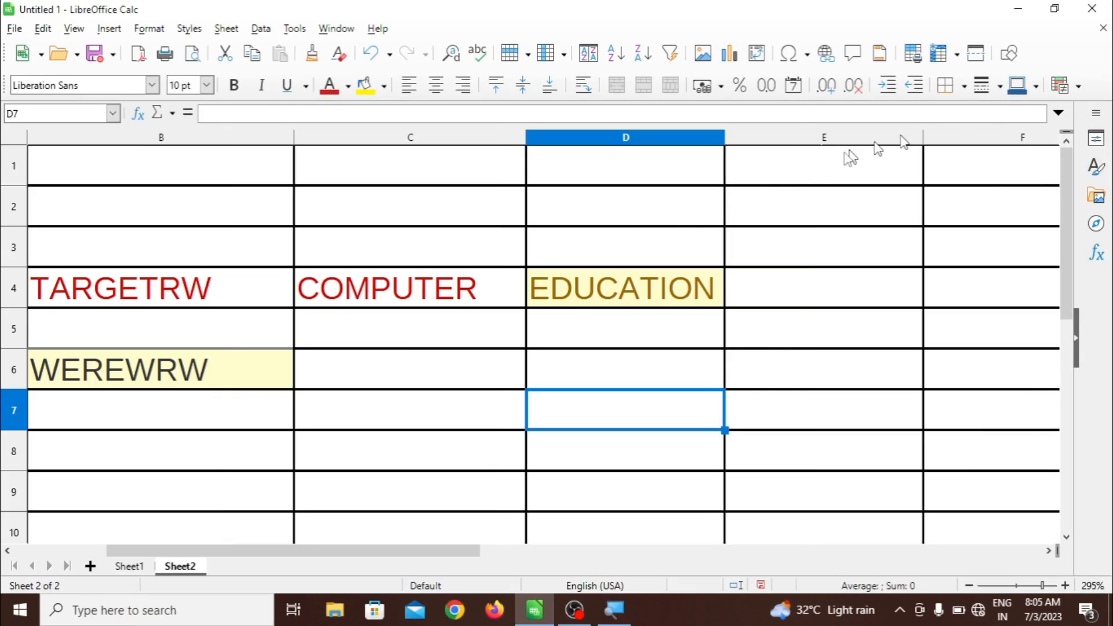
click(582, 249)
click(331, 241)
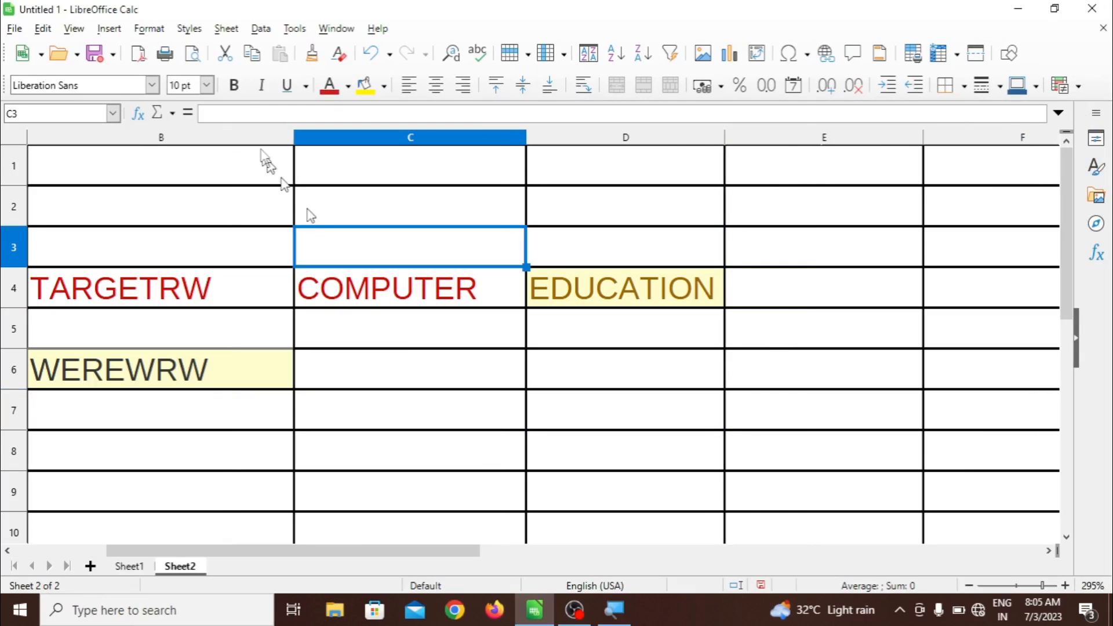
click(189, 28)
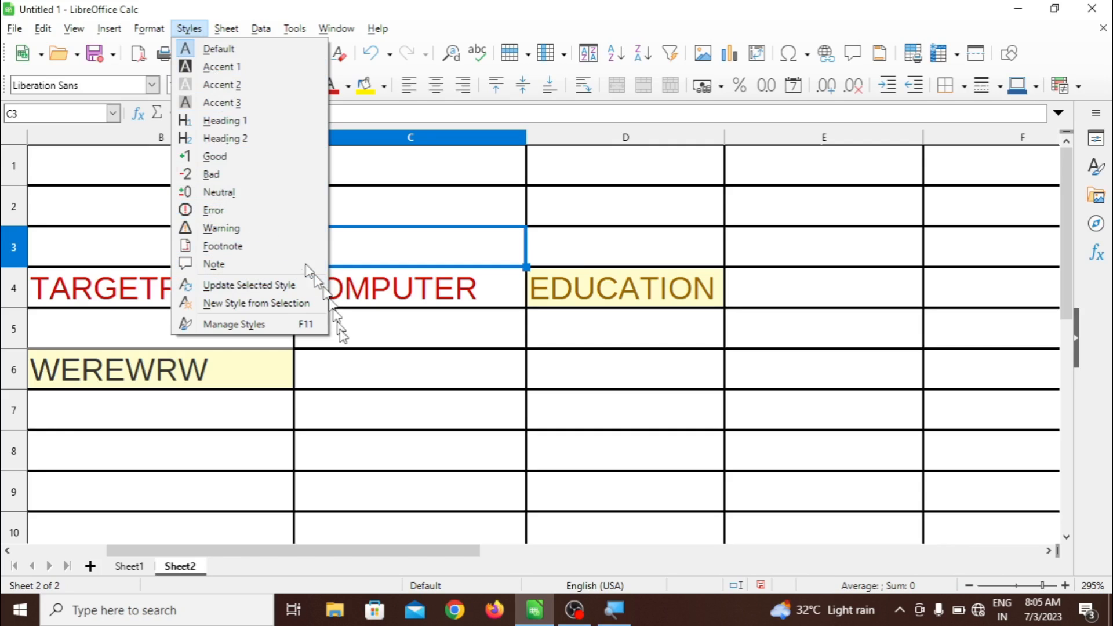
click(357, 356)
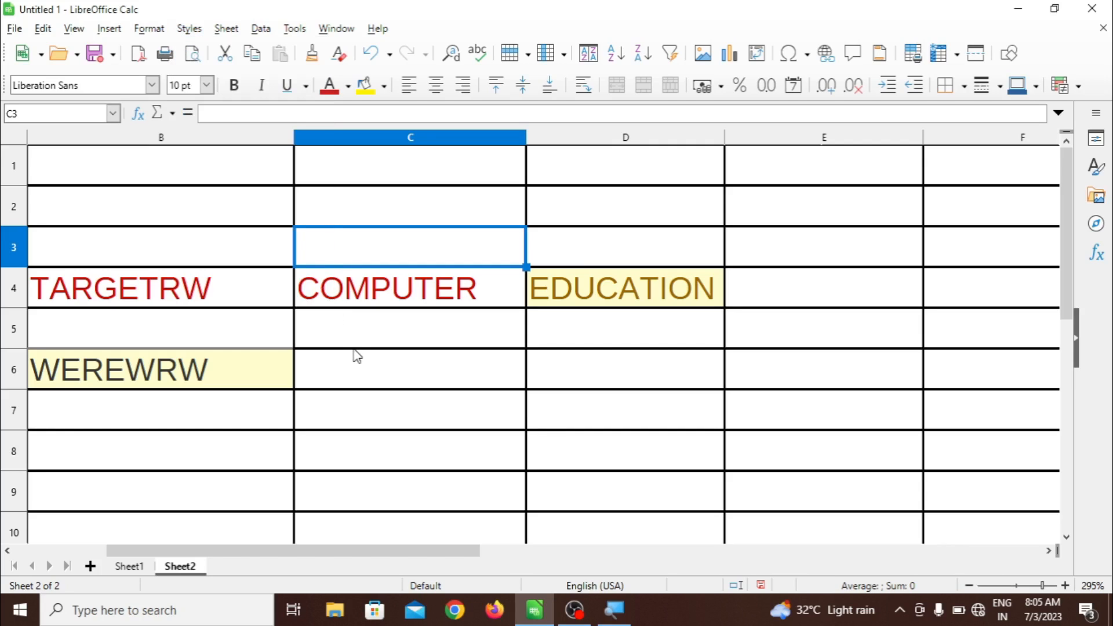
click(400, 418)
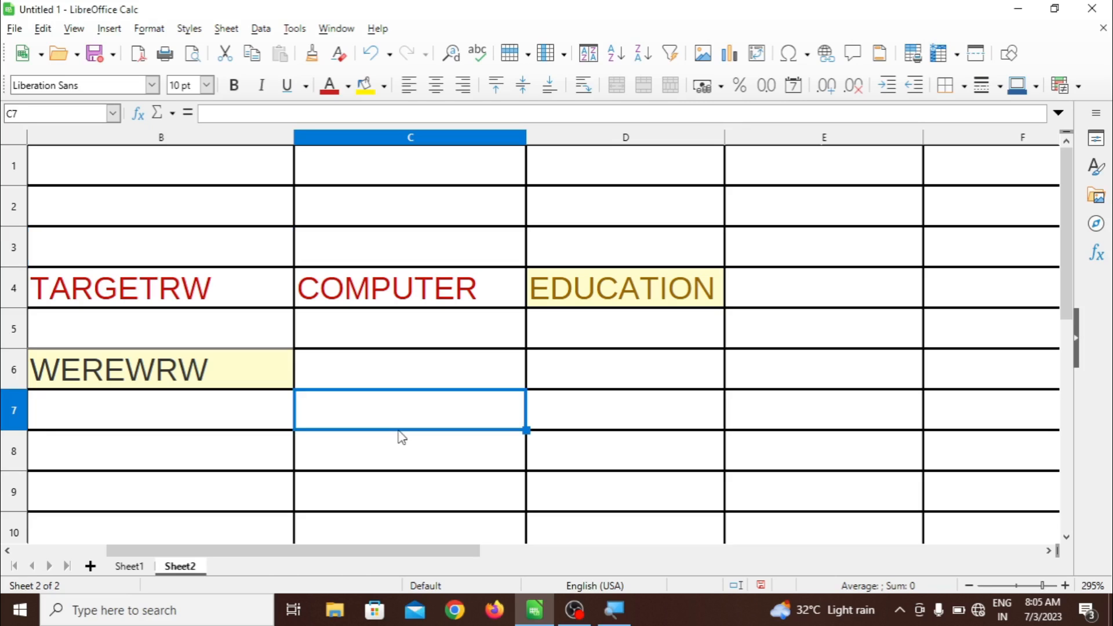
click(209, 278)
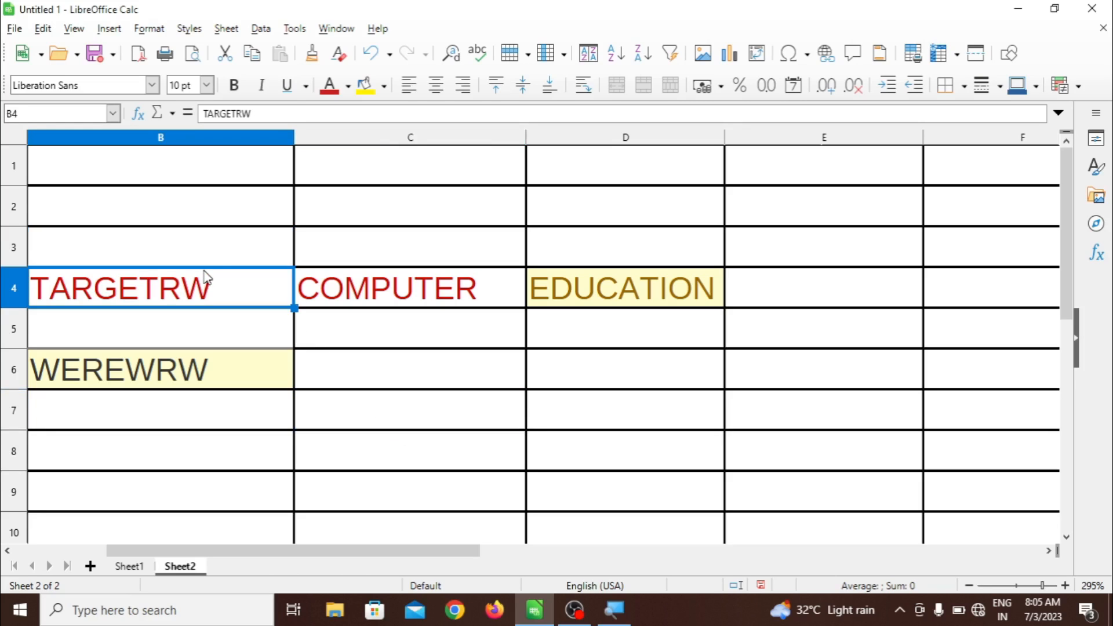
click(210, 225)
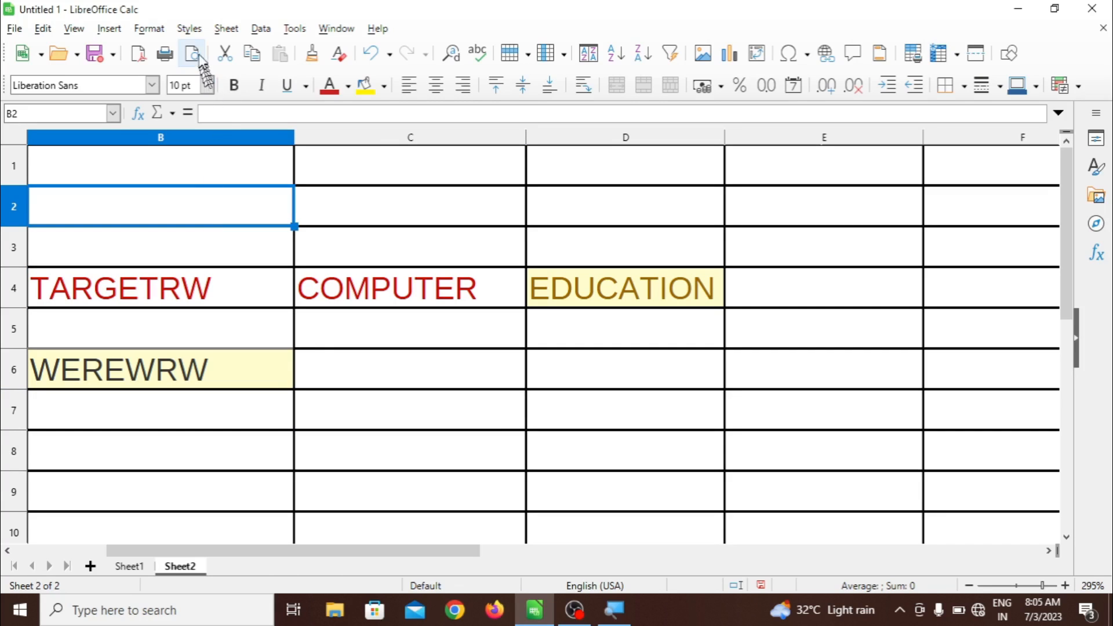
click(190, 29)
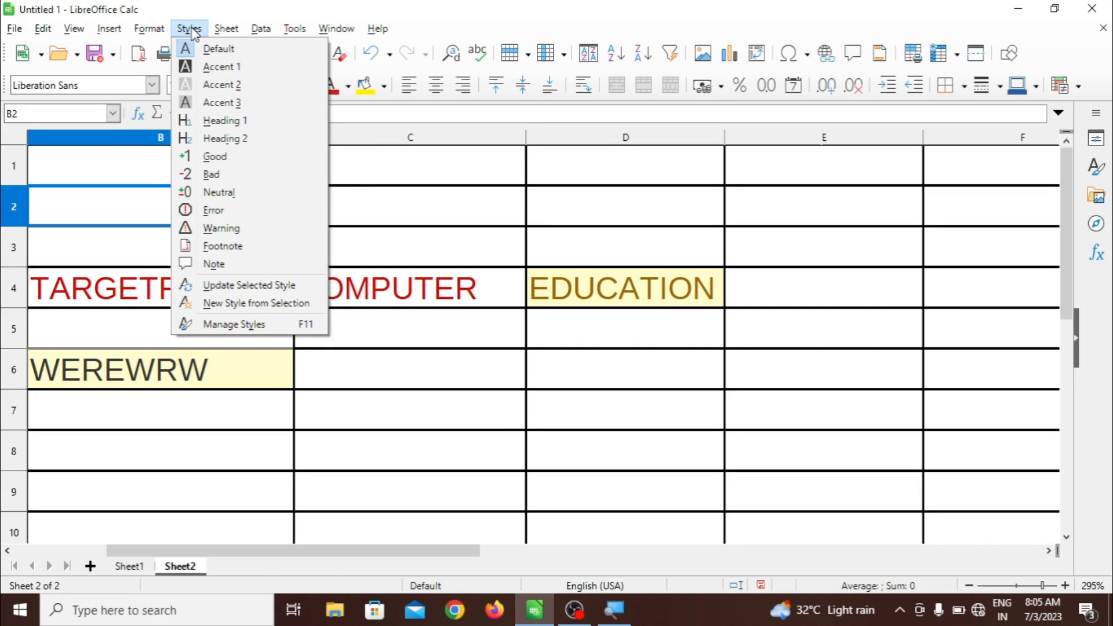
click(377, 214)
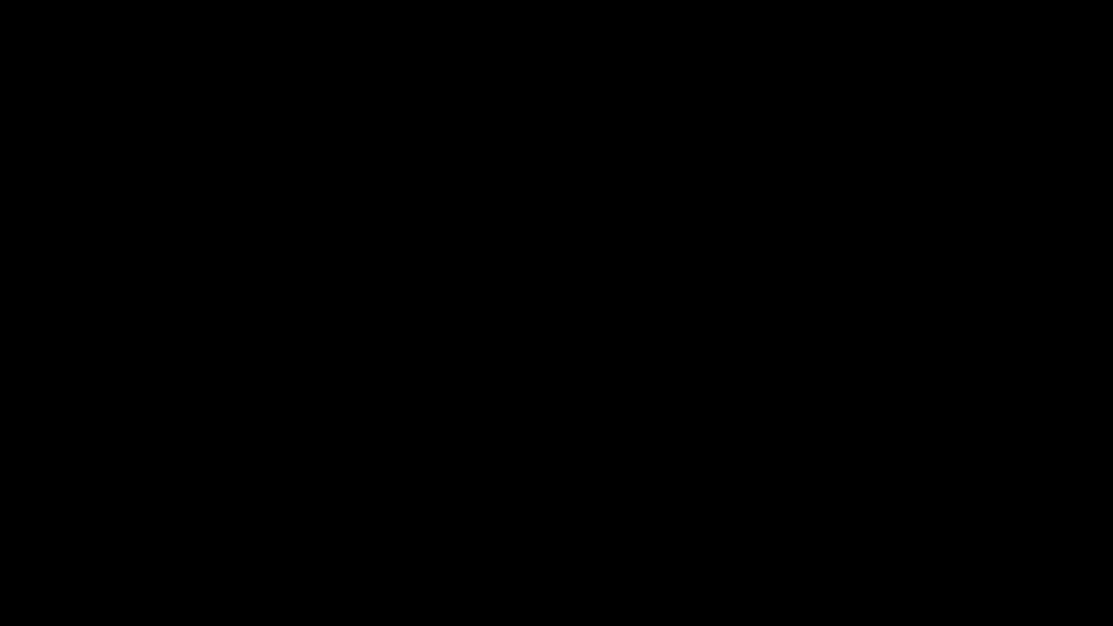